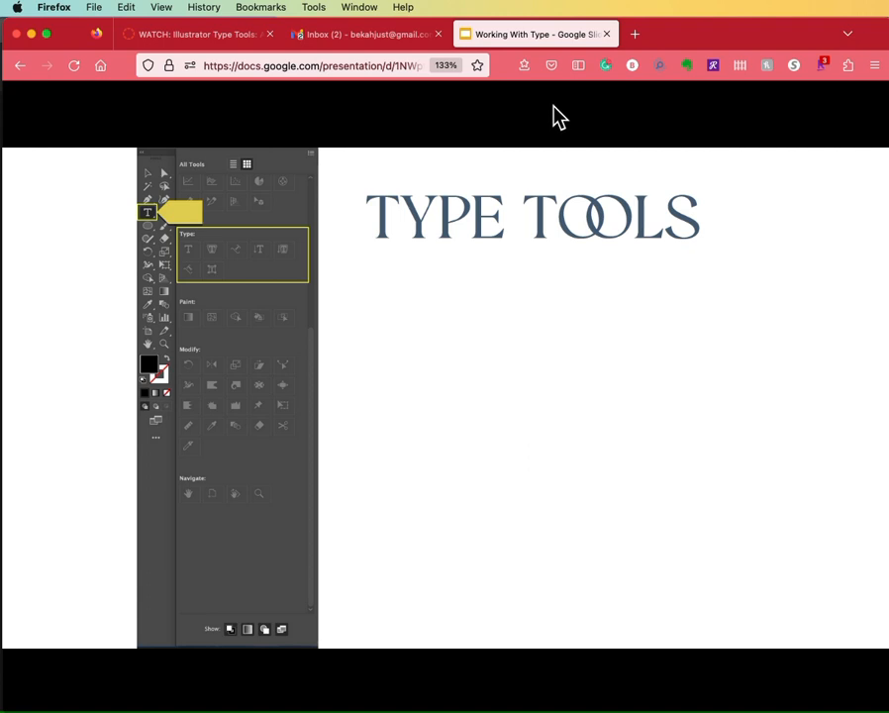
# Reveal the list of type tools on the slide and switch to Adobe Illustrator.
pyautogui.press('Right')
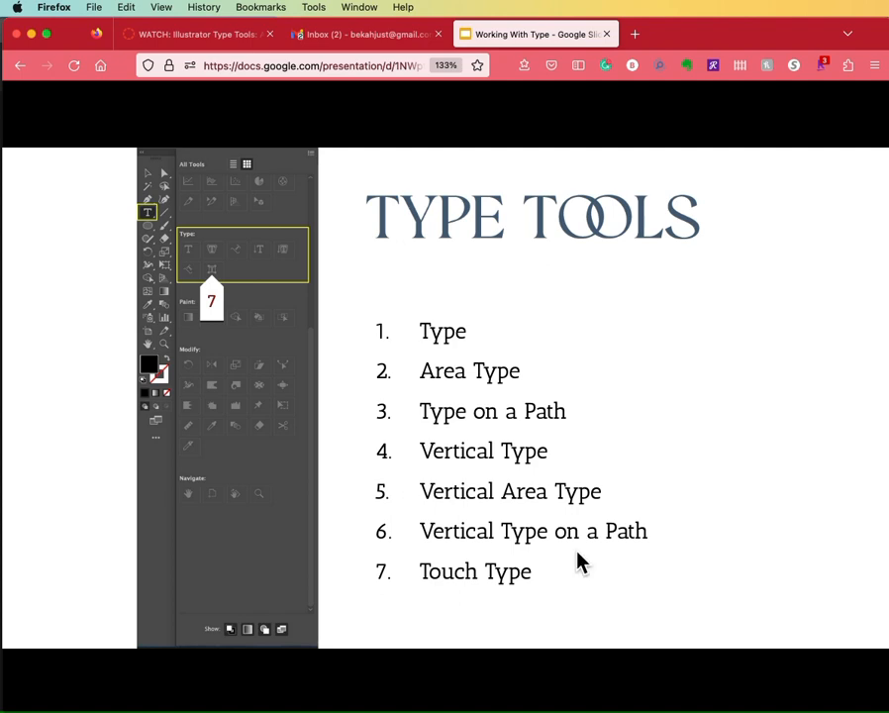
pyautogui.click(31, 34)
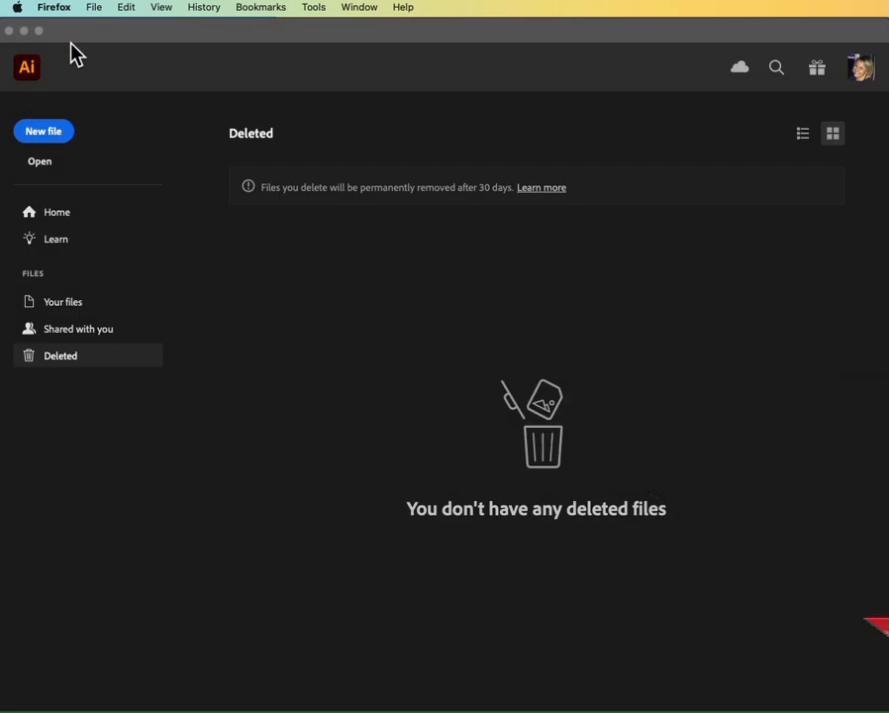
# Create a new Letter-size print document named Type Tool Exercises.
pyautogui.click(46, 133)
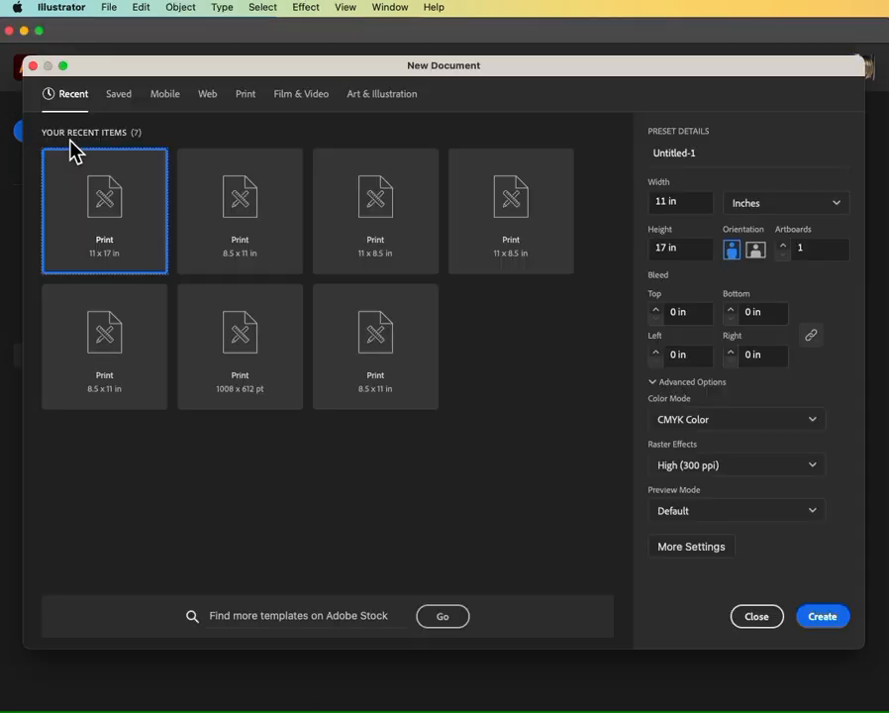
pyautogui.click(205, 97)
pyautogui.click(240, 97)
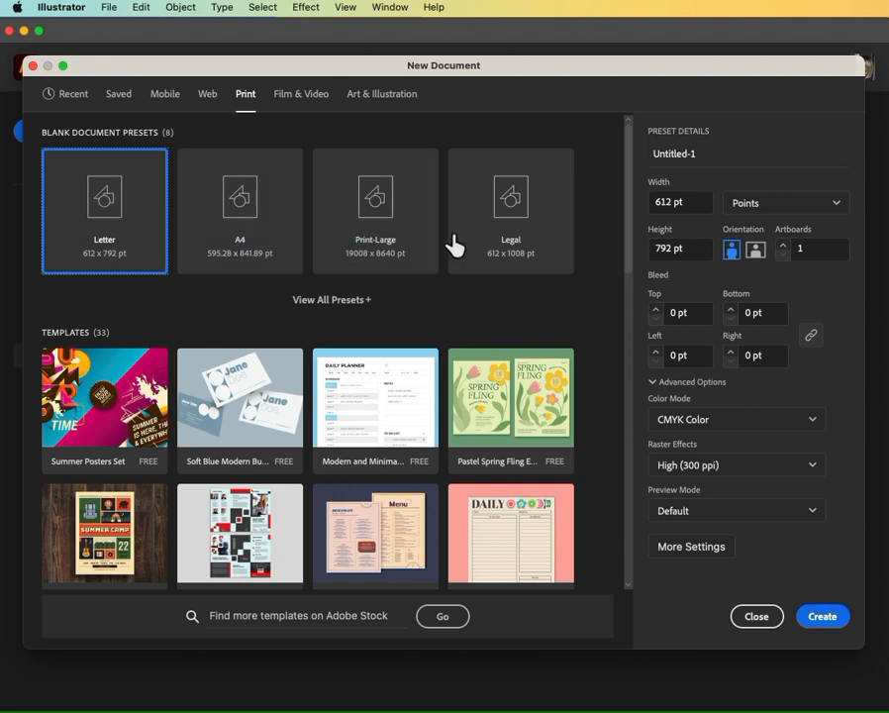
pyautogui.click(675, 151)
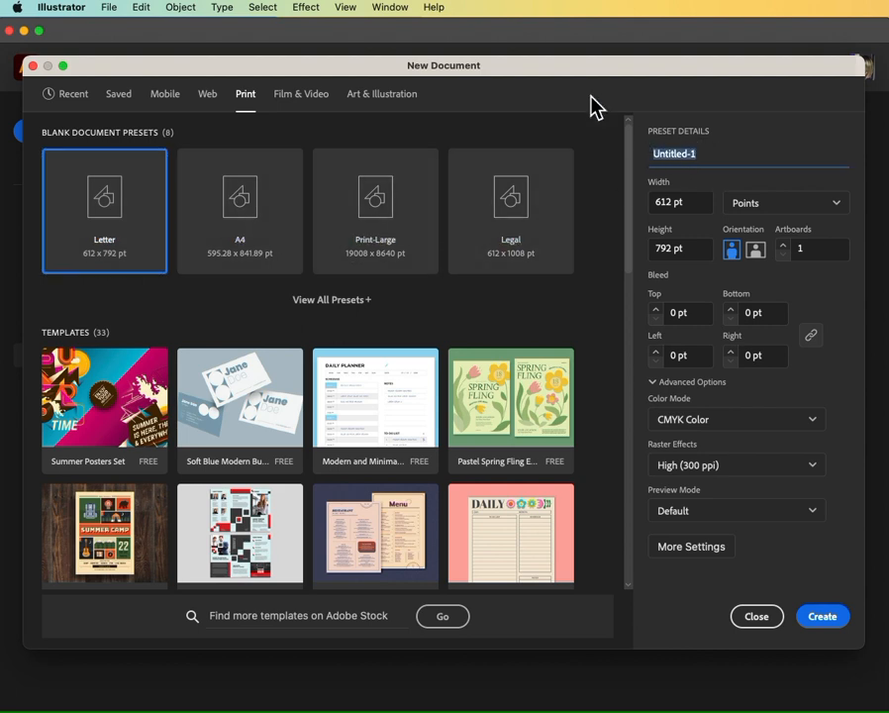
pyautogui.write('Type tool Exercises')
pyautogui.doubleClick(686, 153)
pyautogui.write('Tool')
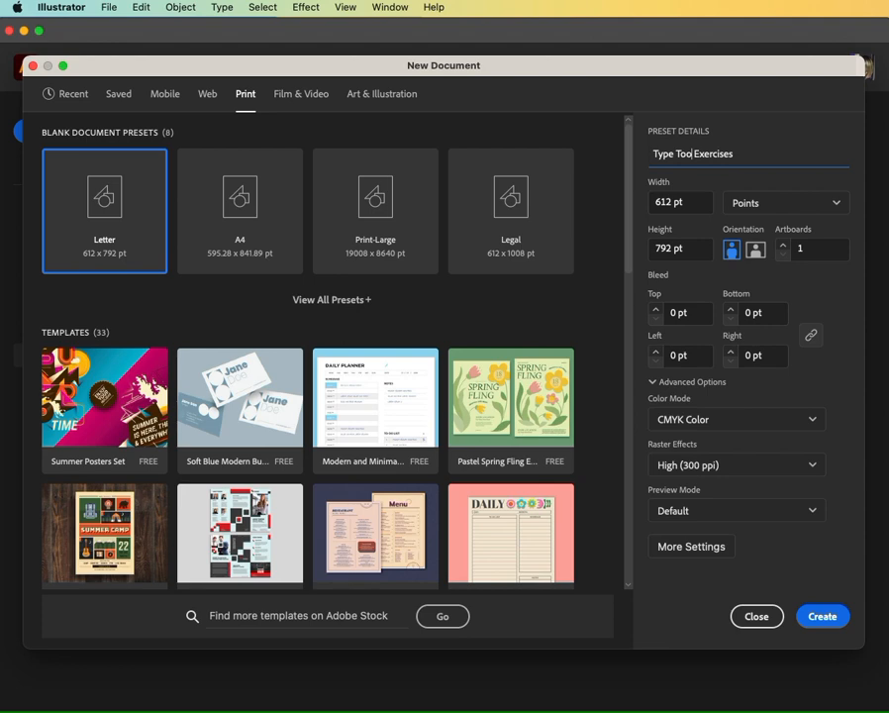
pyautogui.click(820, 616)
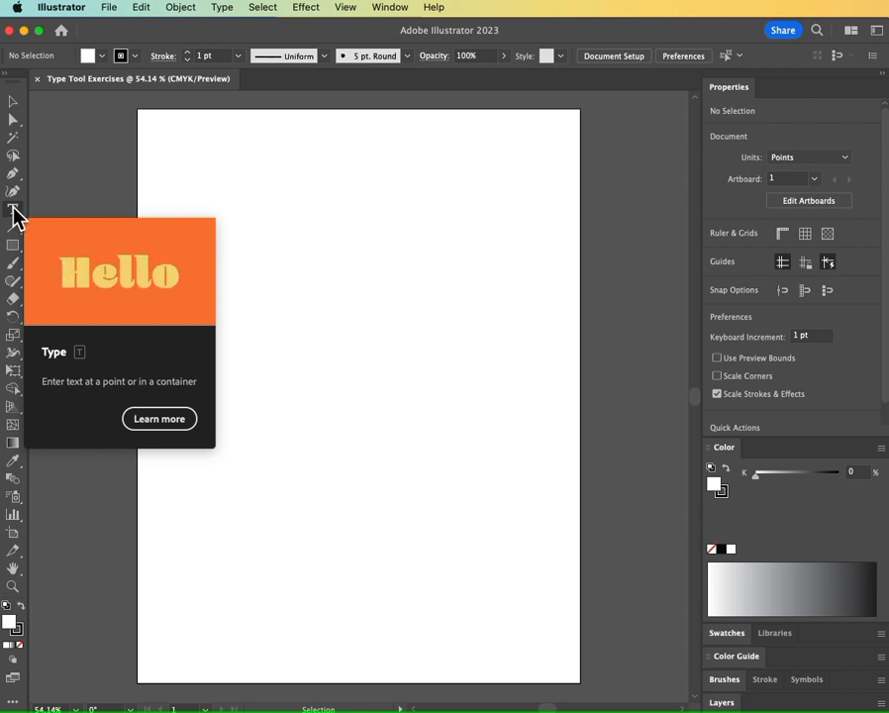
# Switch to the Essentials workspace and reset it to its default layout.
pyautogui.click(391, 8)
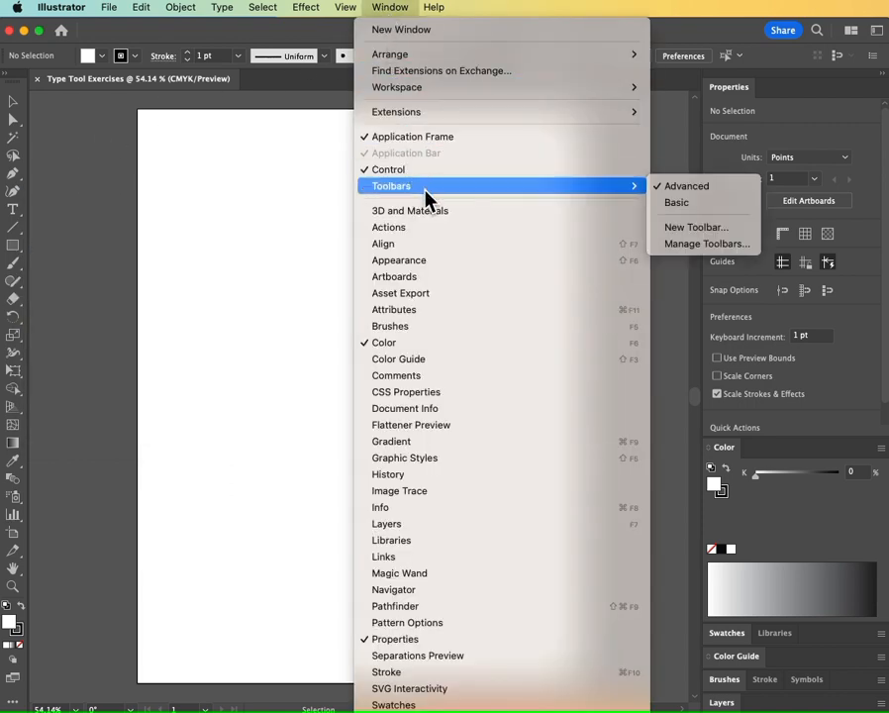
pyautogui.moveTo(451, 96)
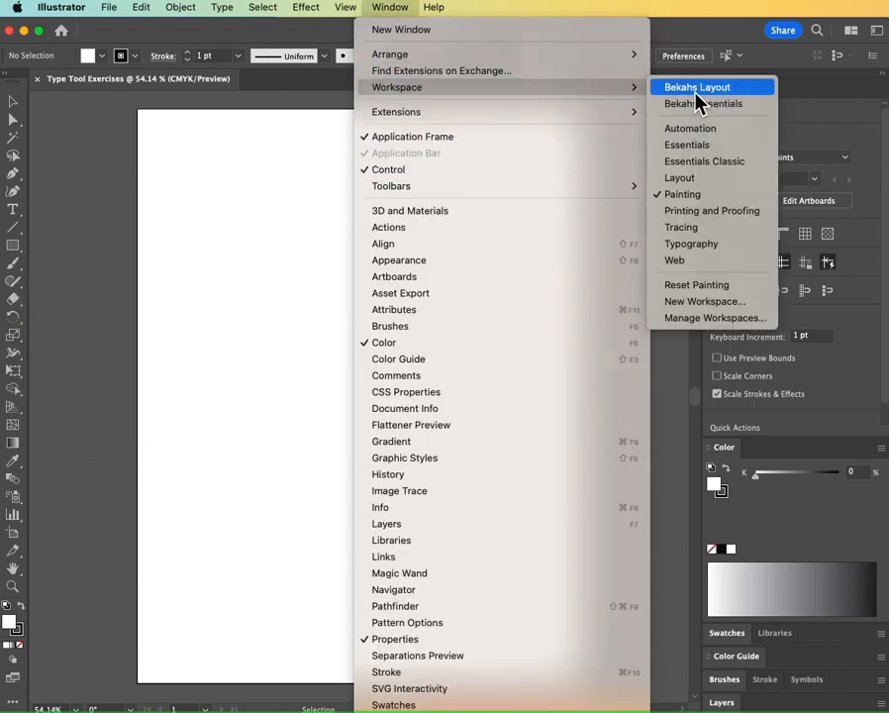
pyautogui.click(690, 144)
pyautogui.click(400, 10)
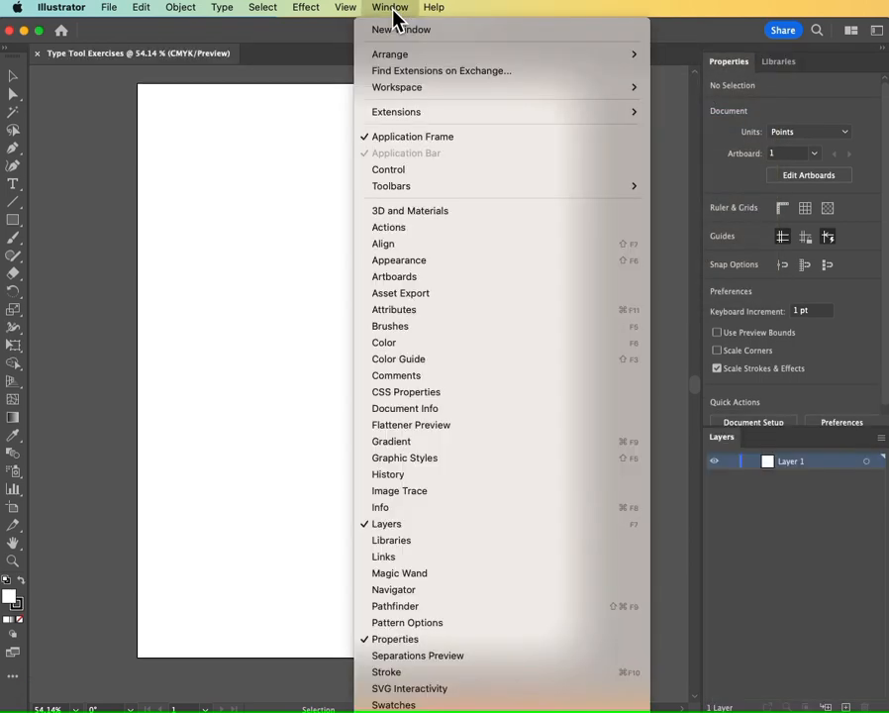
pyautogui.moveTo(448, 95)
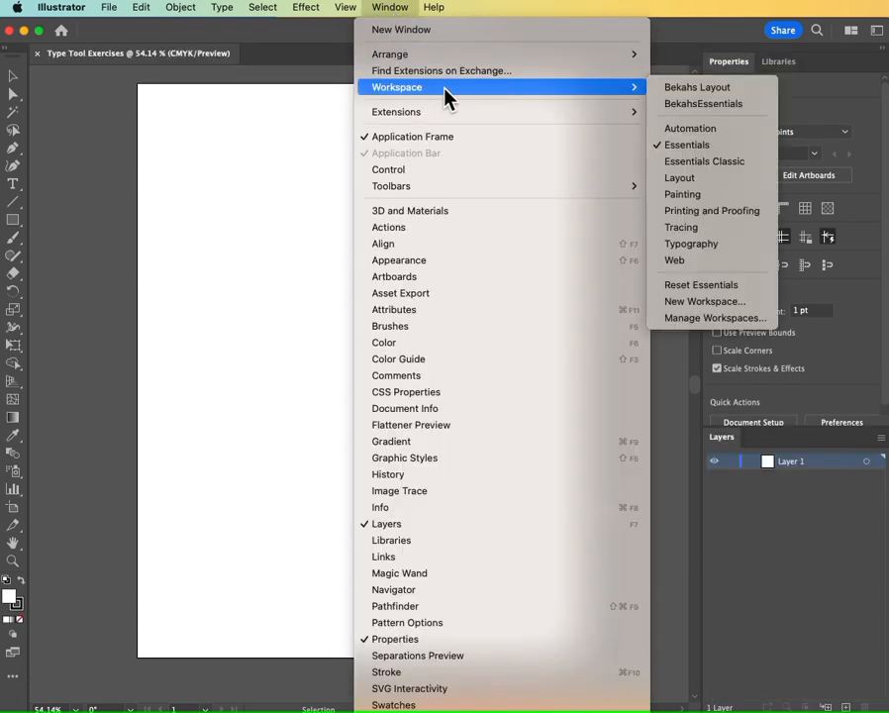
pyautogui.click(705, 284)
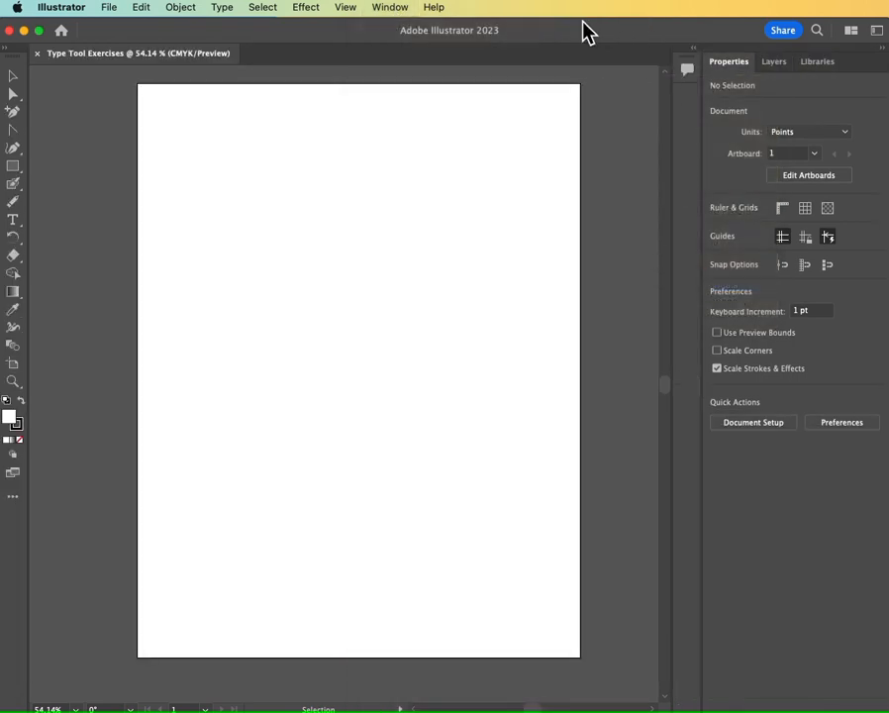
# Show the Advanced toolbar and collapse it to a single column.
pyautogui.click(391, 9)
pyautogui.moveTo(445, 190)
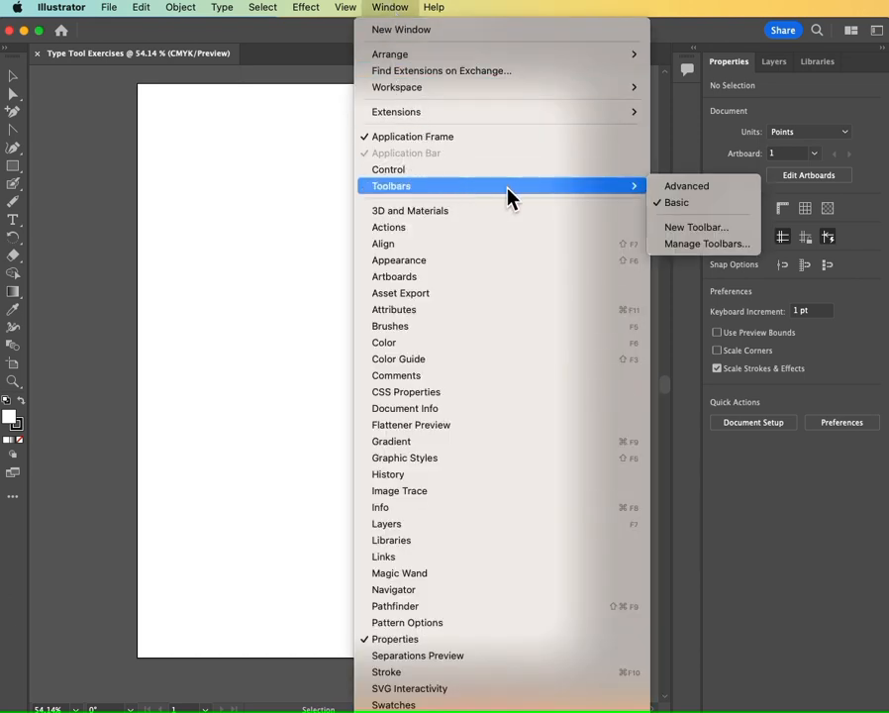
pyautogui.click(684, 187)
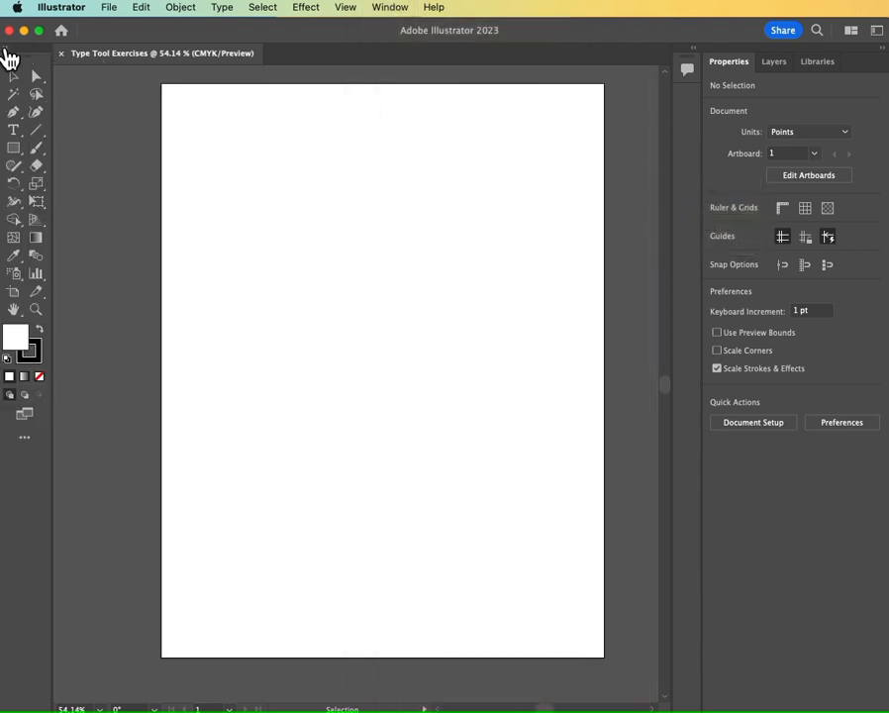
pyautogui.click(10, 46)
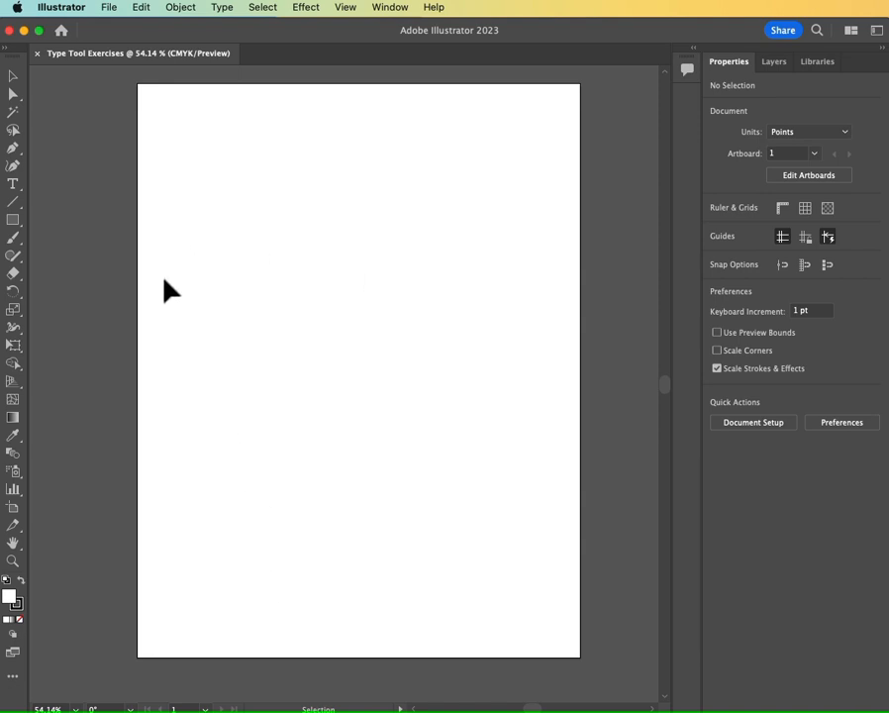
# Place a line of point type near the upper-left corner of the artboard with the Type tool.
pyautogui.click(13, 186)
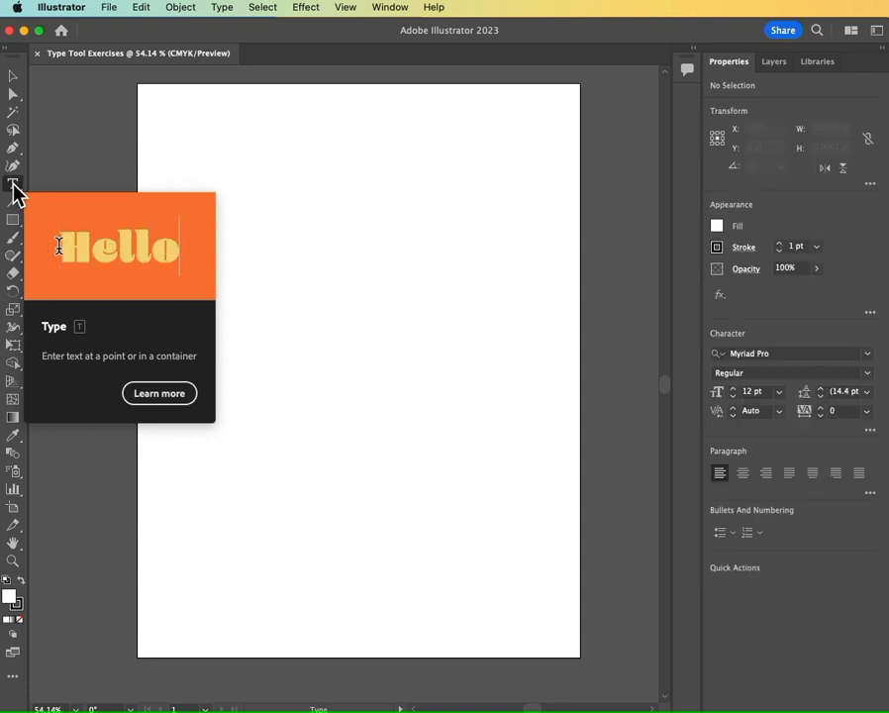
pyautogui.click(13, 188)
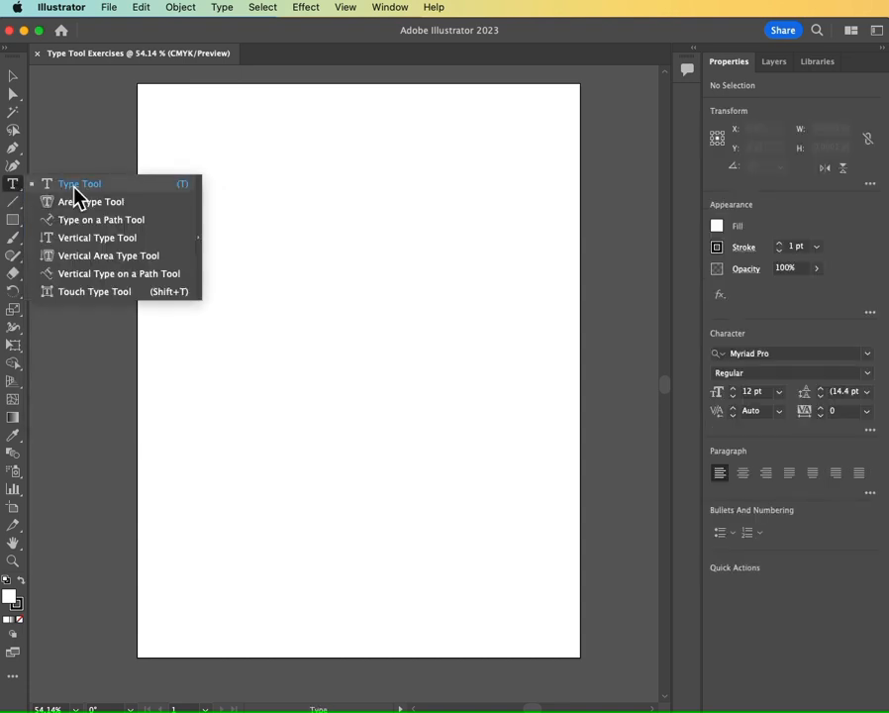
pyautogui.click(75, 186)
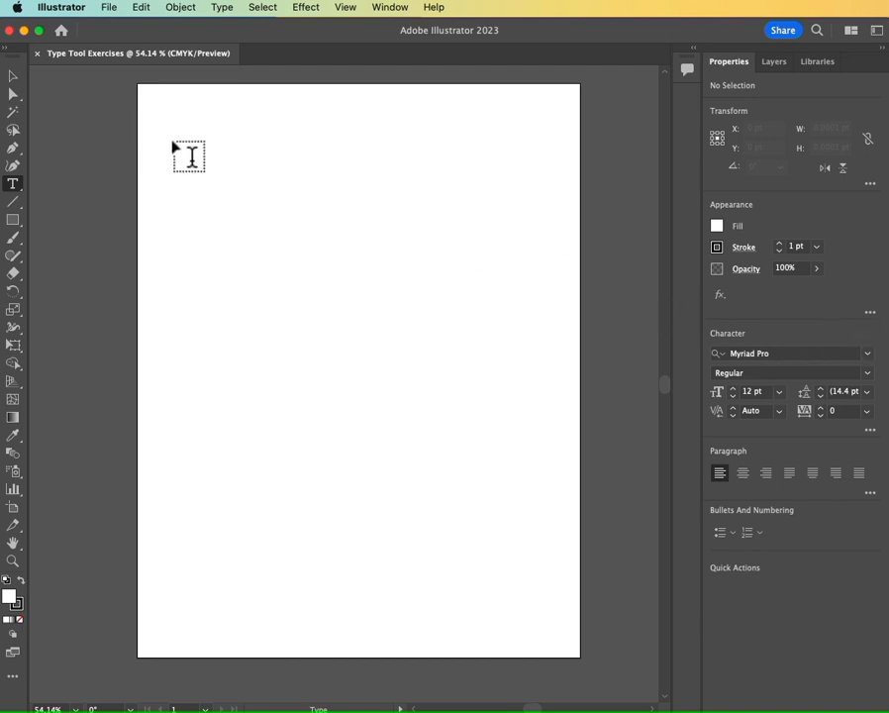
pyautogui.click(197, 152)
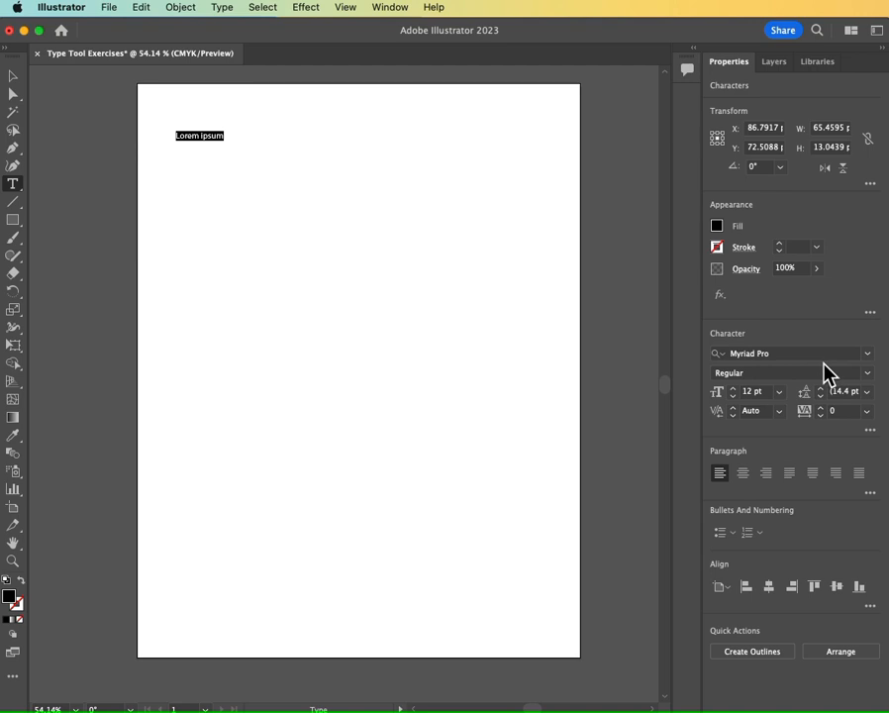
# Set the placeholder text's font to Stout Deco and its size to 60 pt.
pyautogui.click(792, 353)
pyautogui.write('stout')
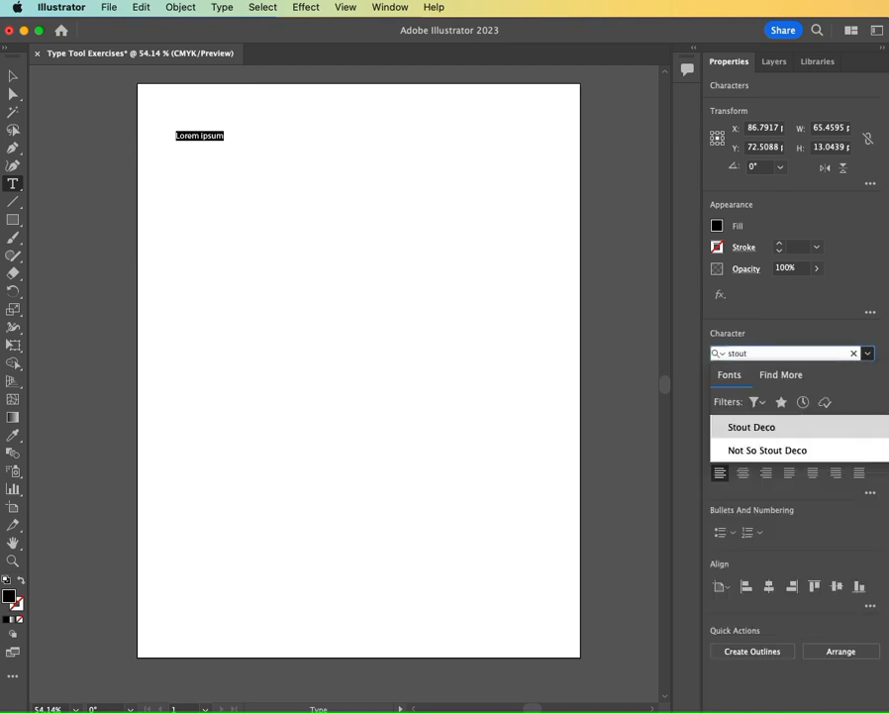
pyautogui.click(847, 427)
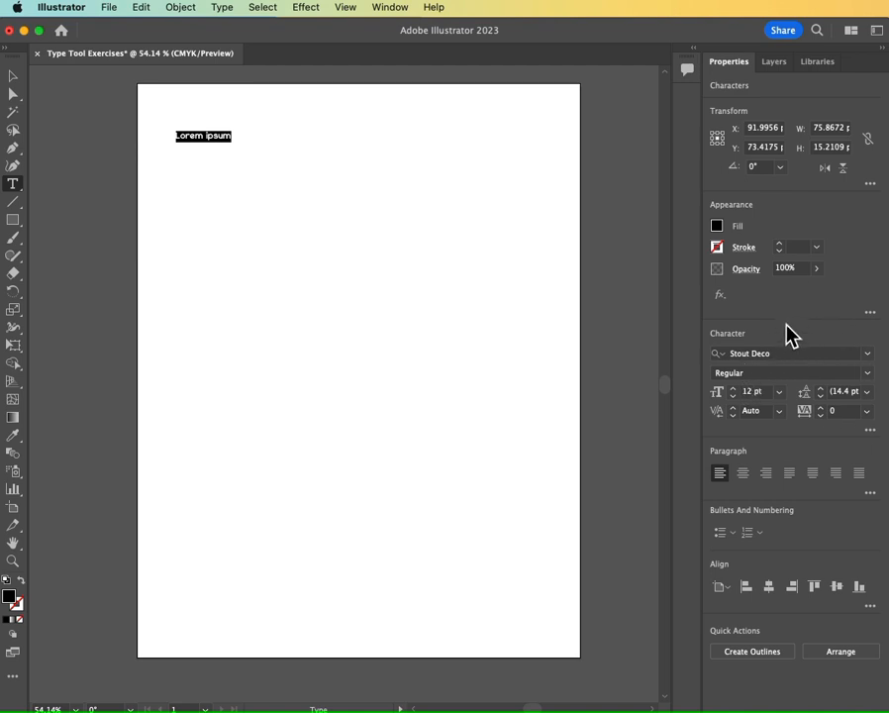
pyautogui.click(780, 393)
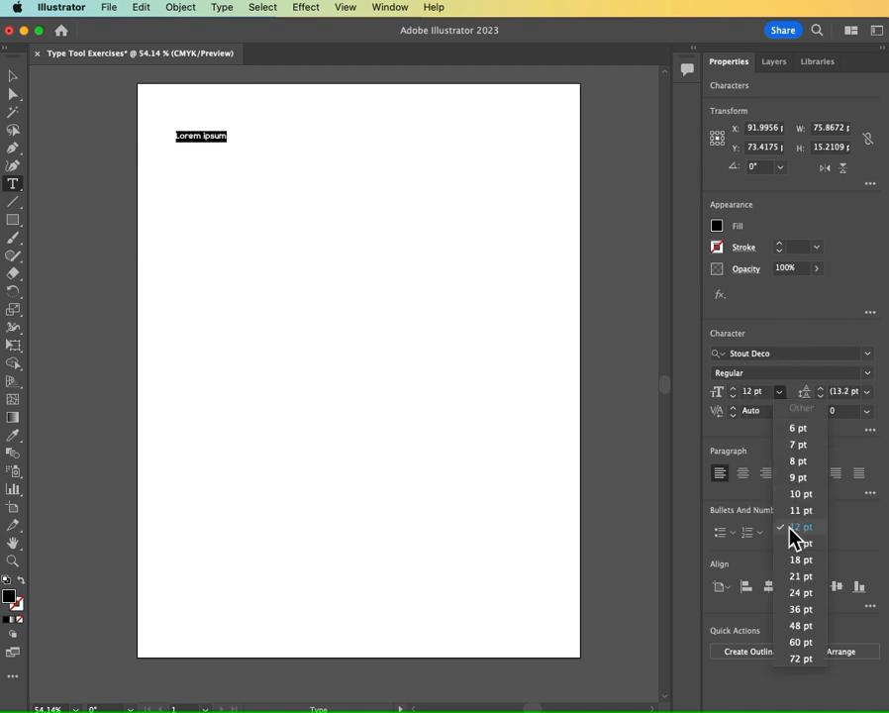
pyautogui.click(800, 644)
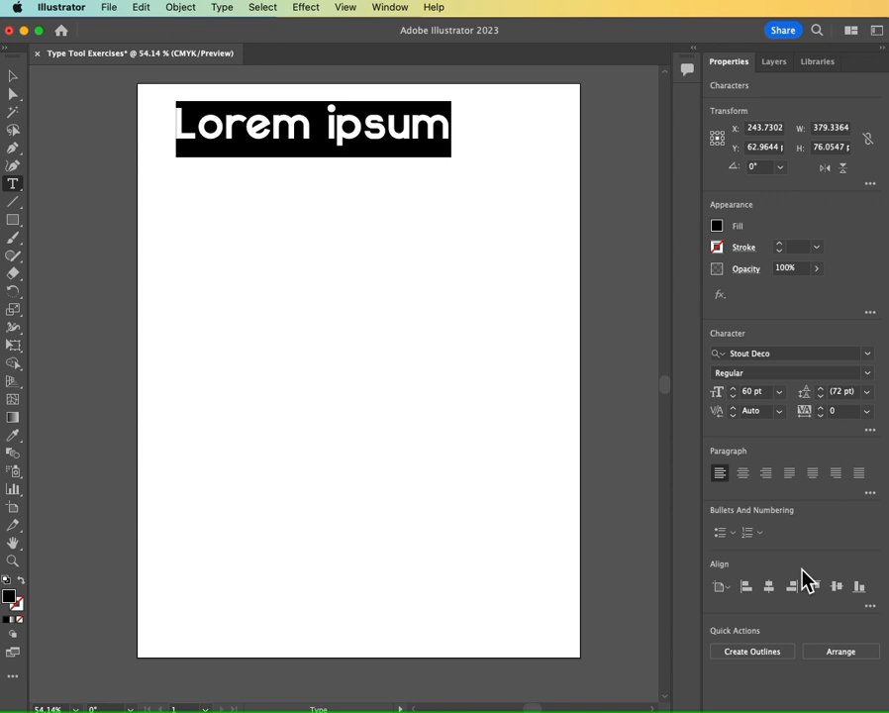
# Replace the placeholder text with the title "The Wizard of Oz".
pyautogui.write('Th')
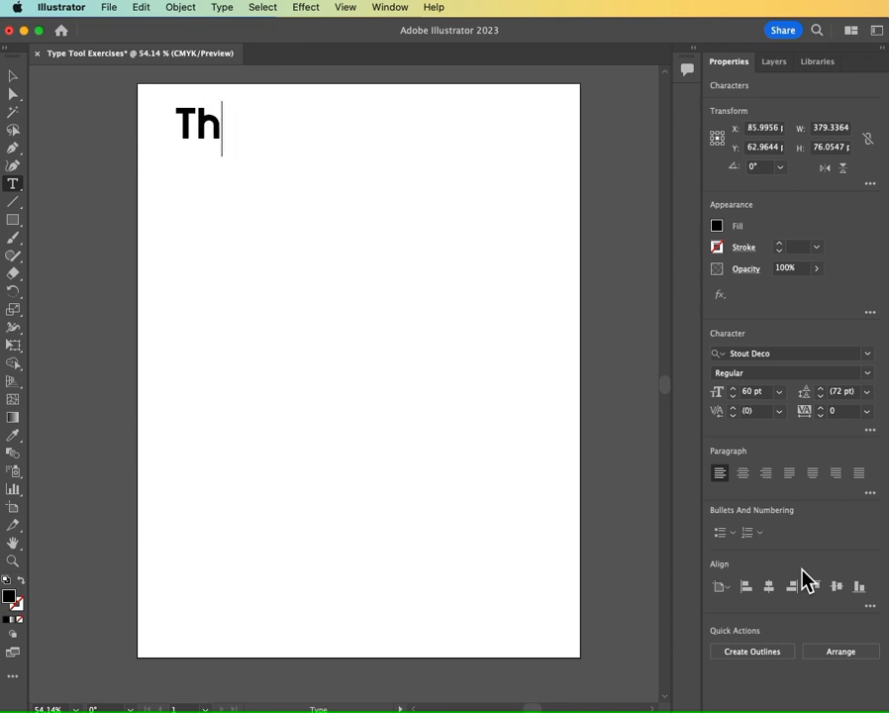
pyautogui.write('e Wizar')
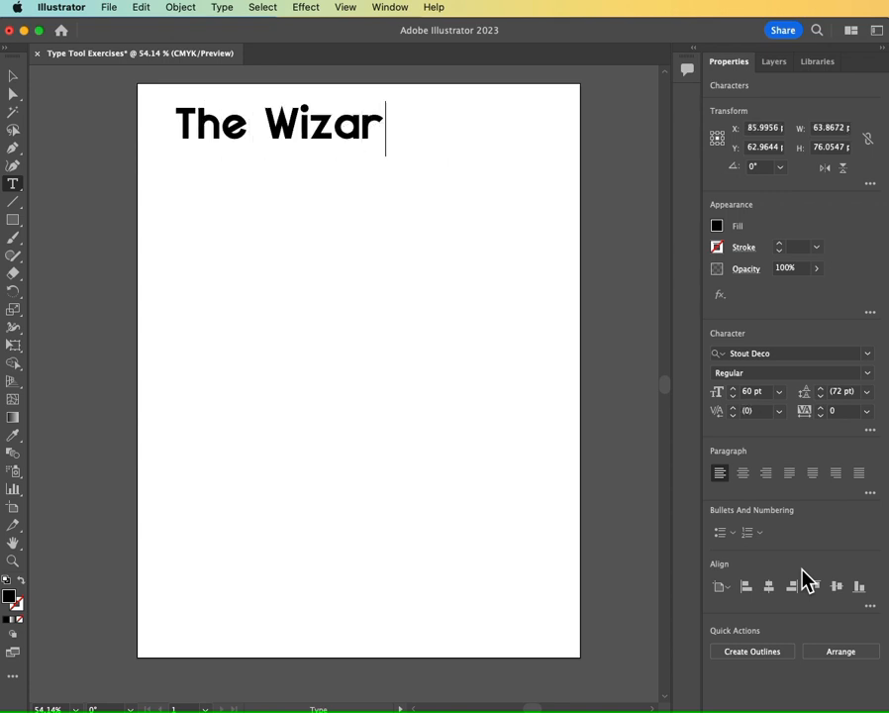
pyautogui.write('d of Oz')
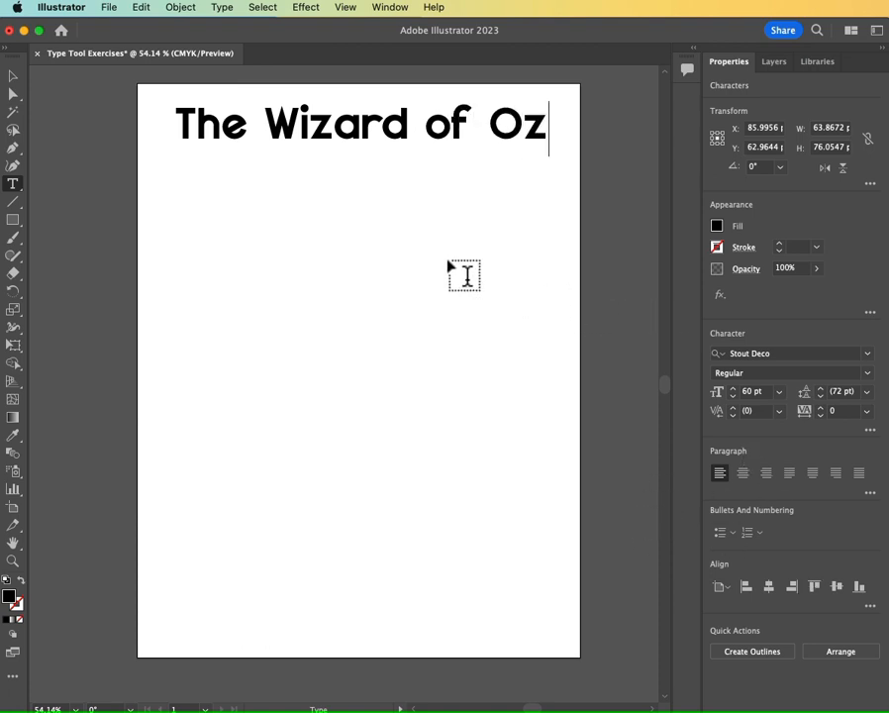
# Move the title slightly left and down on the artboard and fill it with a dark purple swatch.
pyautogui.click(12, 77)
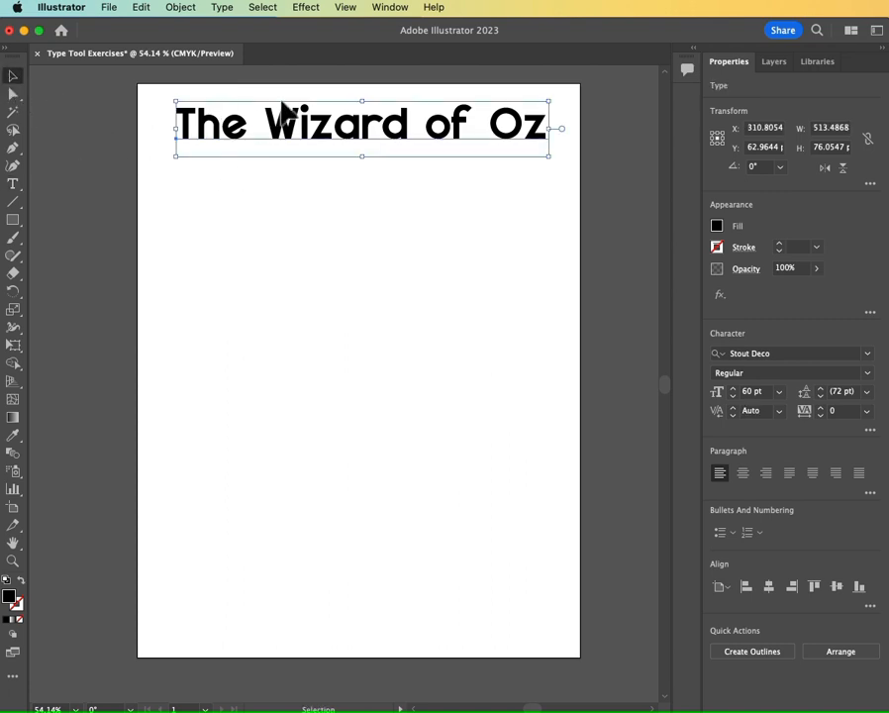
pyautogui.moveTo(337, 144); pyautogui.dragTo(330, 147)
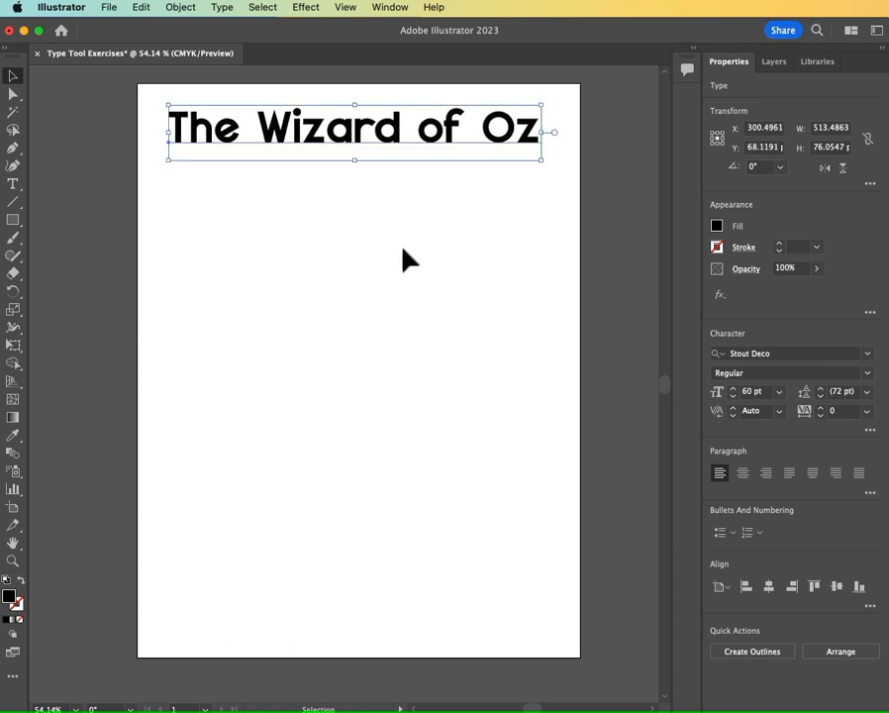
pyautogui.click(718, 227)
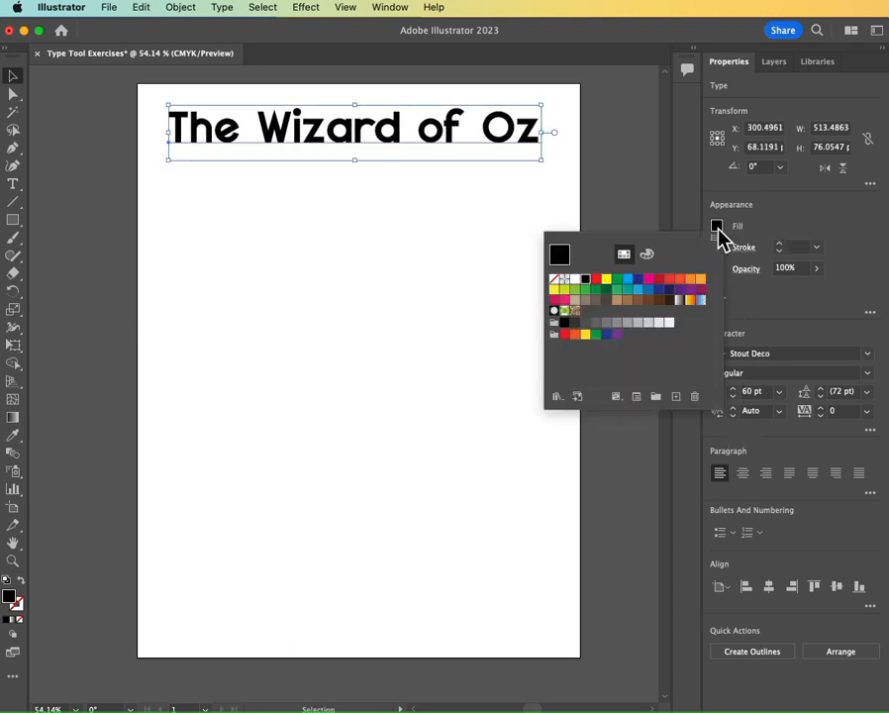
pyautogui.click(680, 290)
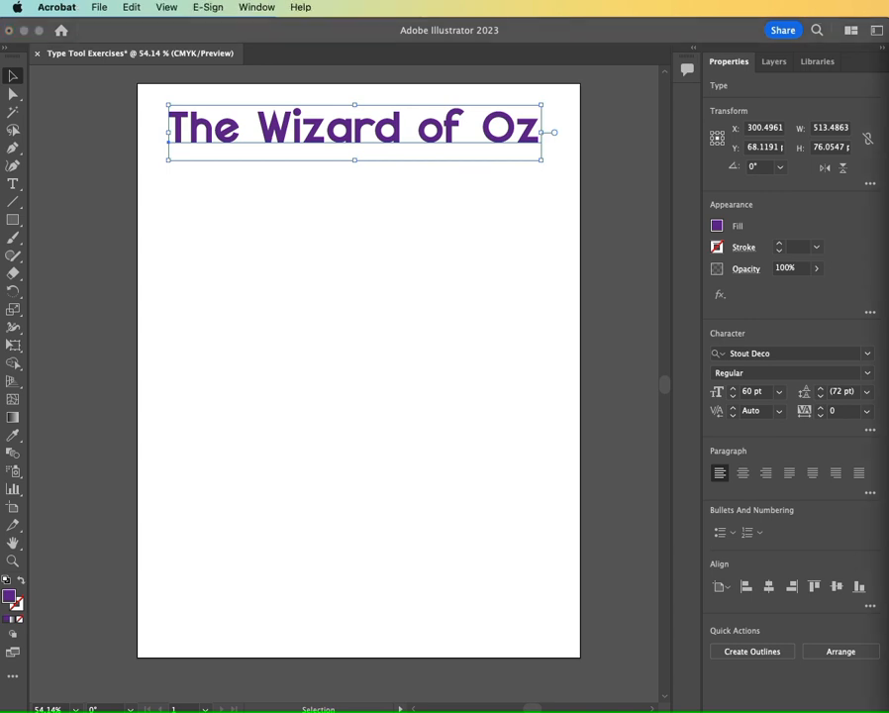
# Draw a text box about 534 by 122 pt beneath the title and set its placeholder text to 12 pt.
pyautogui.click(16, 190)
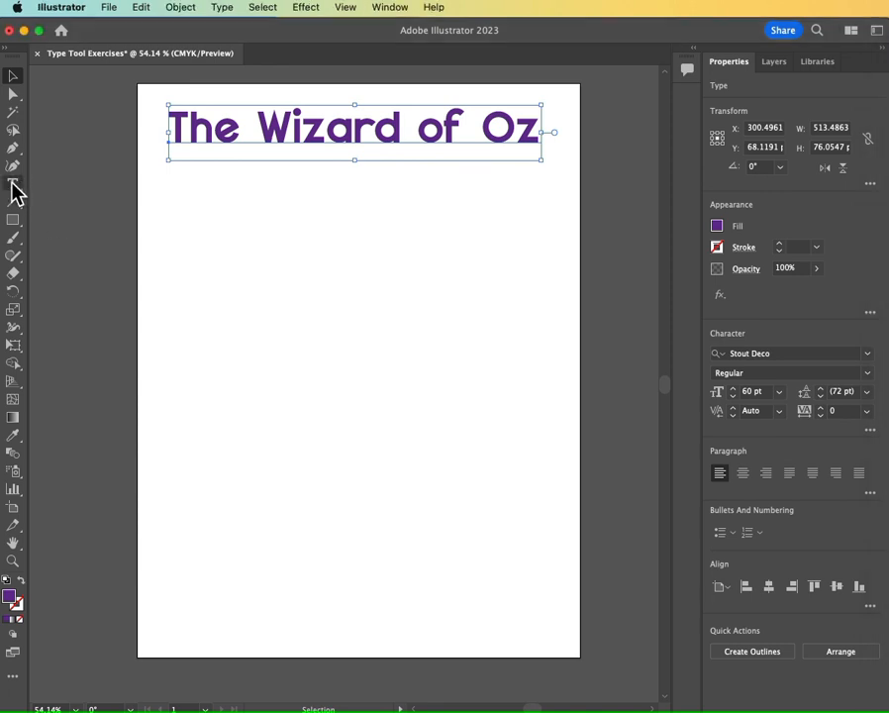
pyautogui.click(13, 184)
pyautogui.moveTo(169, 154); pyautogui.dragTo(244, 173)
pyautogui.click(12, 79)
pyautogui.click(64, 133)
pyautogui.click(13, 184)
pyautogui.moveTo(169, 201); pyautogui.dragTo(558, 288)
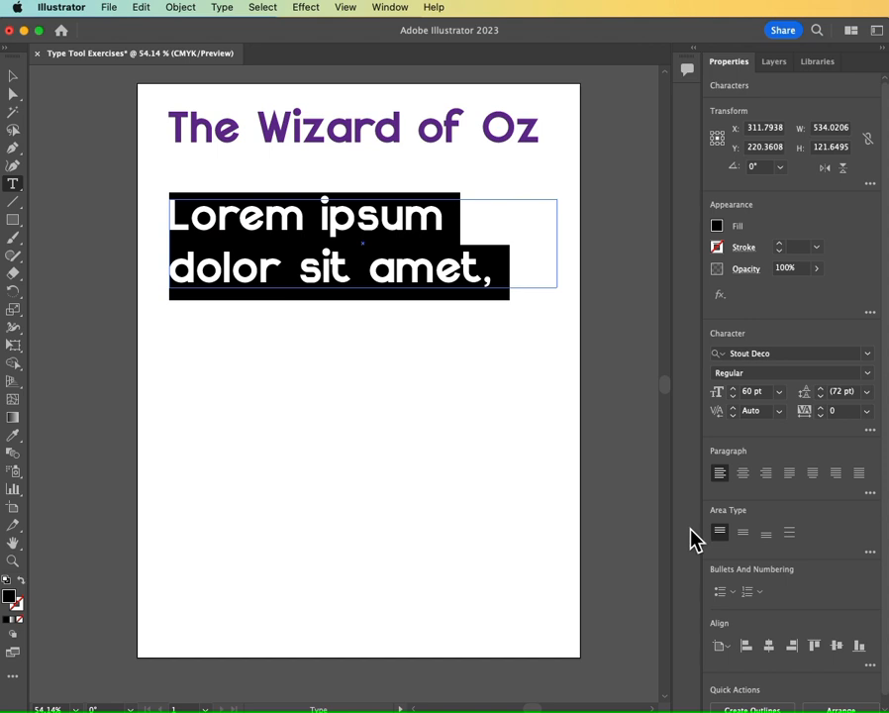
pyautogui.click(780, 393)
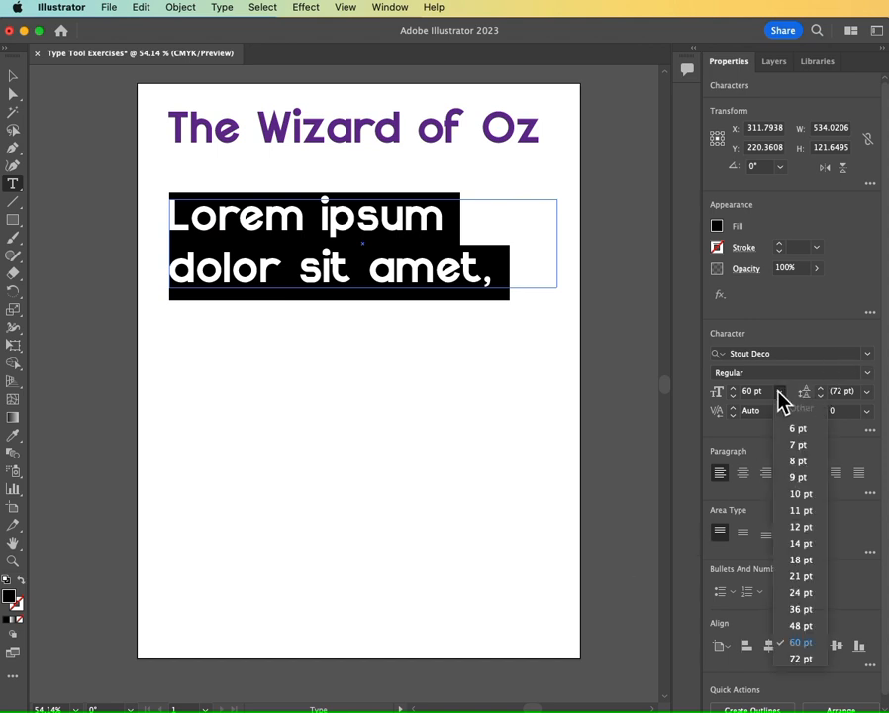
pyautogui.click(800, 527)
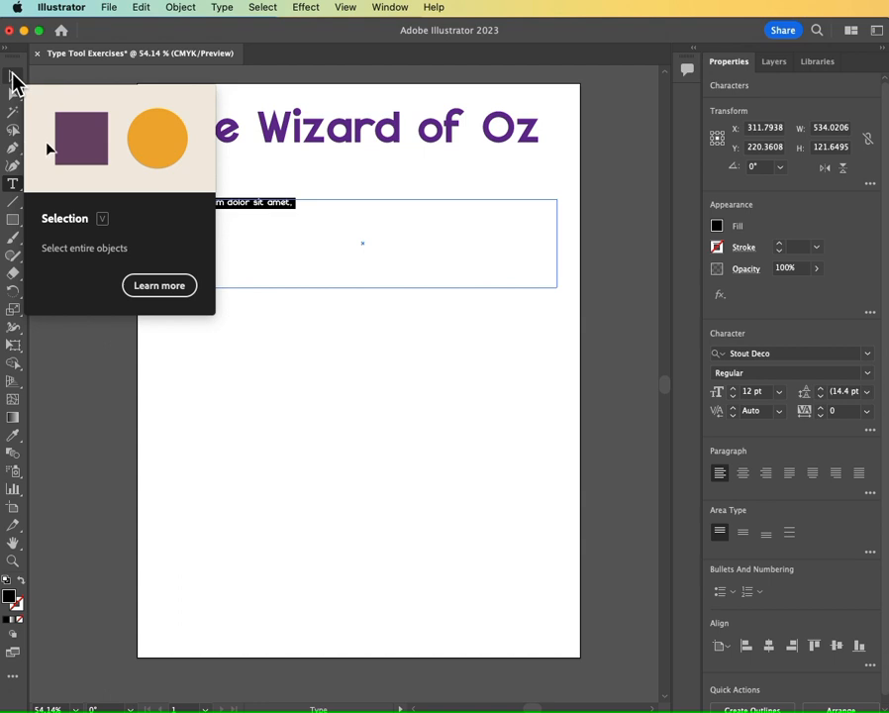
# Draw a second text box about 535 by 130 pt below the first one, filled with placeholder text.
pyautogui.click(12, 78)
pyautogui.click(13, 184)
pyautogui.moveTo(173, 312); pyautogui.dragTo(559, 395)
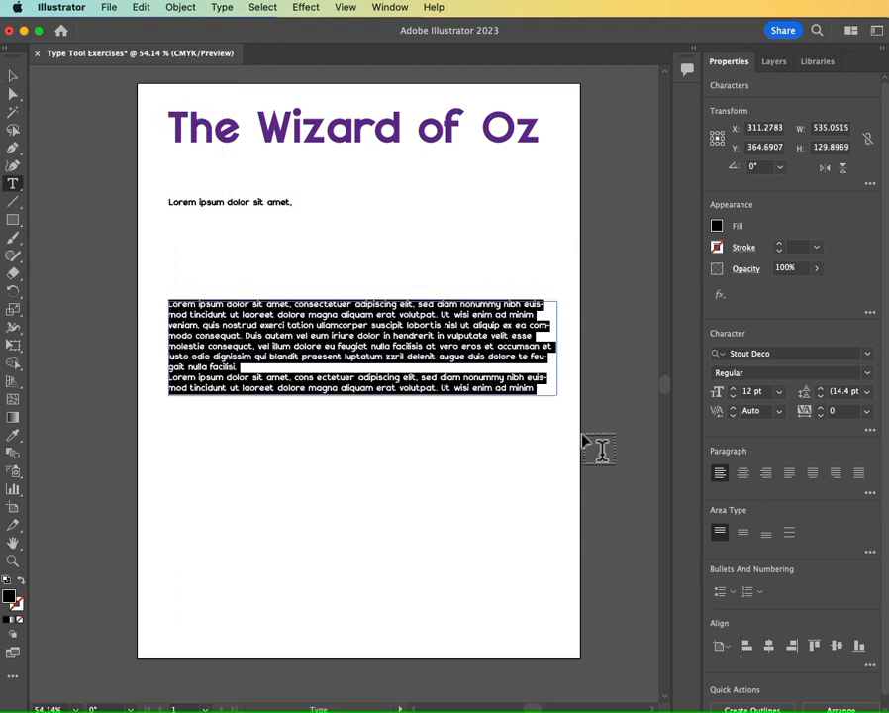
# Fill the second text box's placeholder text with a dark blue swatch.
pyautogui.click(27, 75)
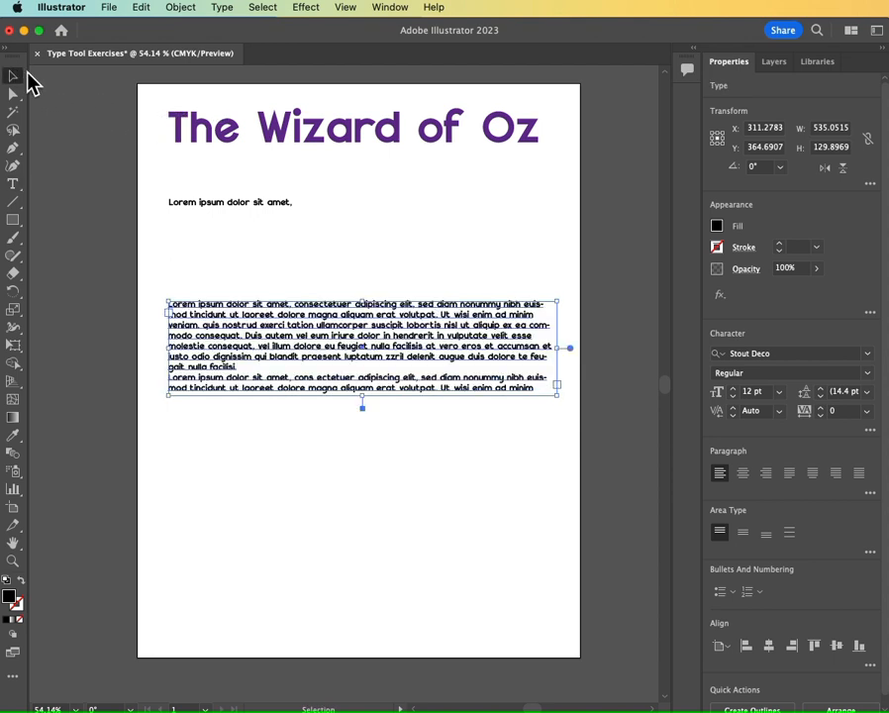
pyautogui.click(717, 228)
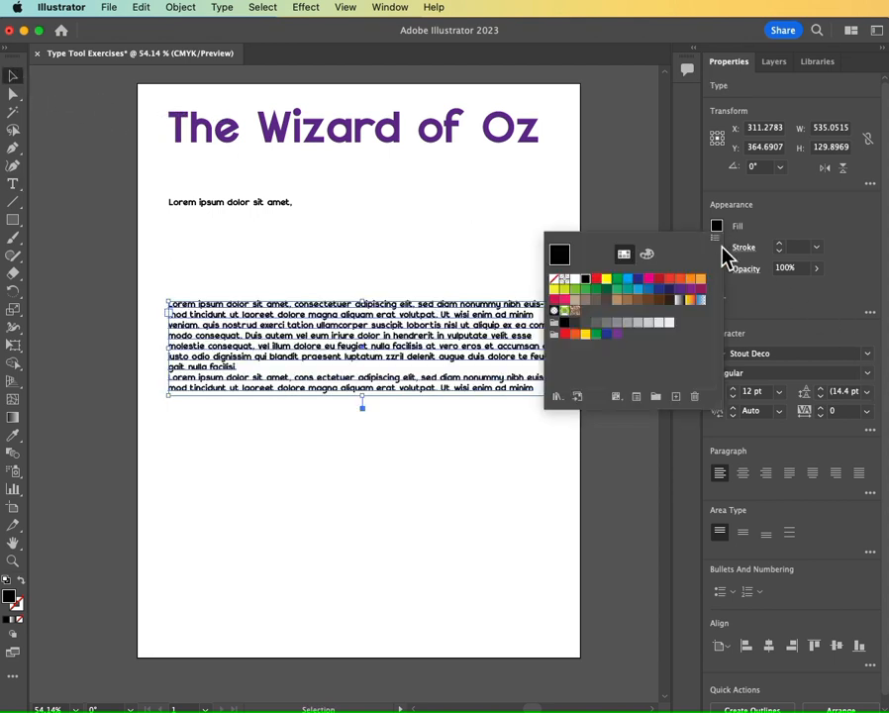
pyautogui.click(637, 279)
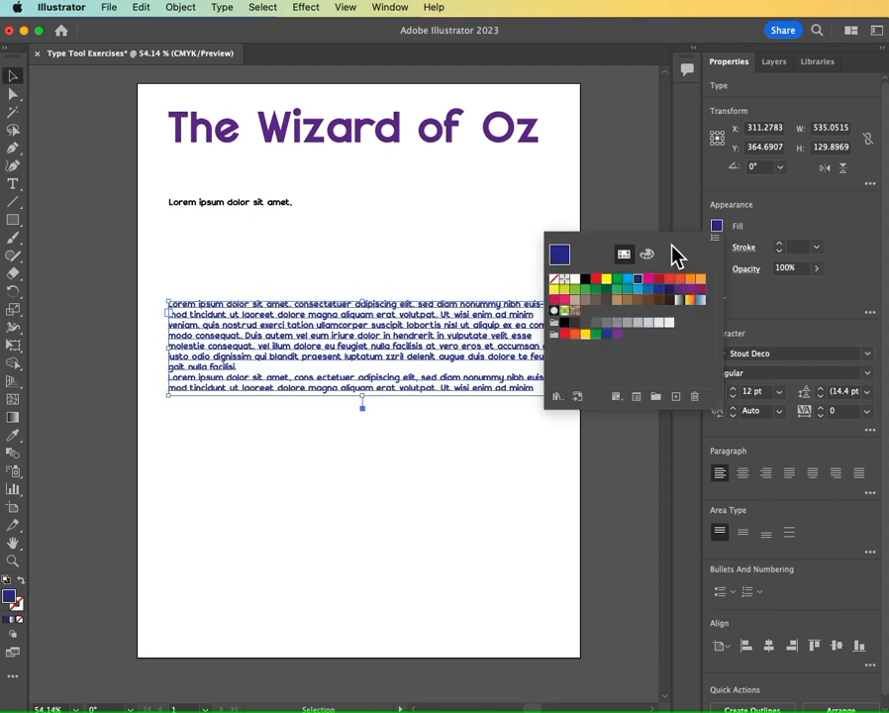
# Move the first text box up directly beneath the title and the blue text box up just below its first line.
pyautogui.click(230, 212)
pyautogui.moveTo(253, 214); pyautogui.dragTo(259, 173)
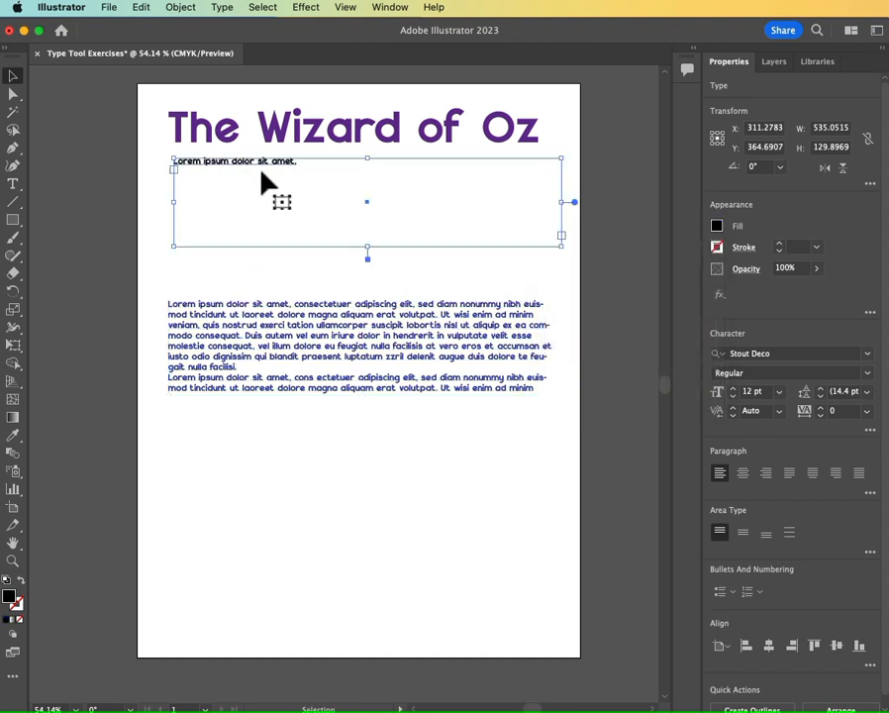
pyautogui.moveTo(296, 309); pyautogui.dragTo(301, 188)
pyautogui.click(281, 173)
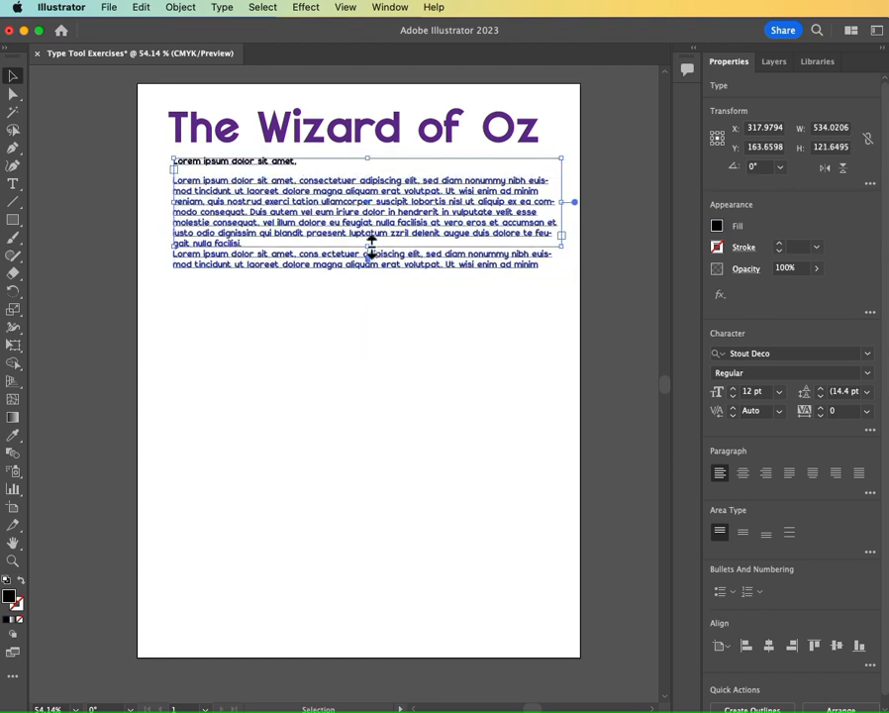
pyautogui.click(317, 333)
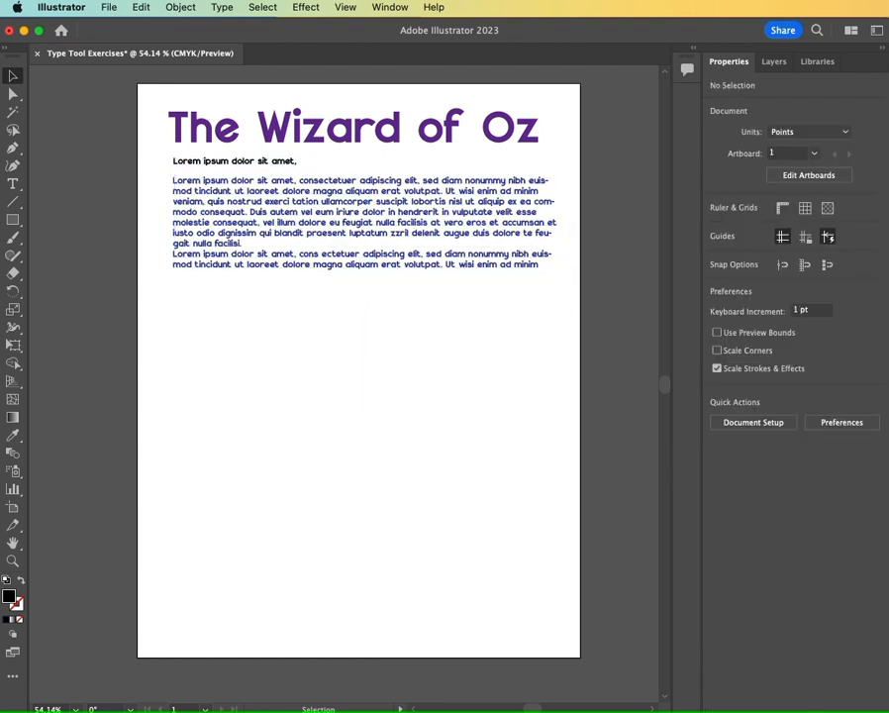
pyautogui.press('super+Tab')
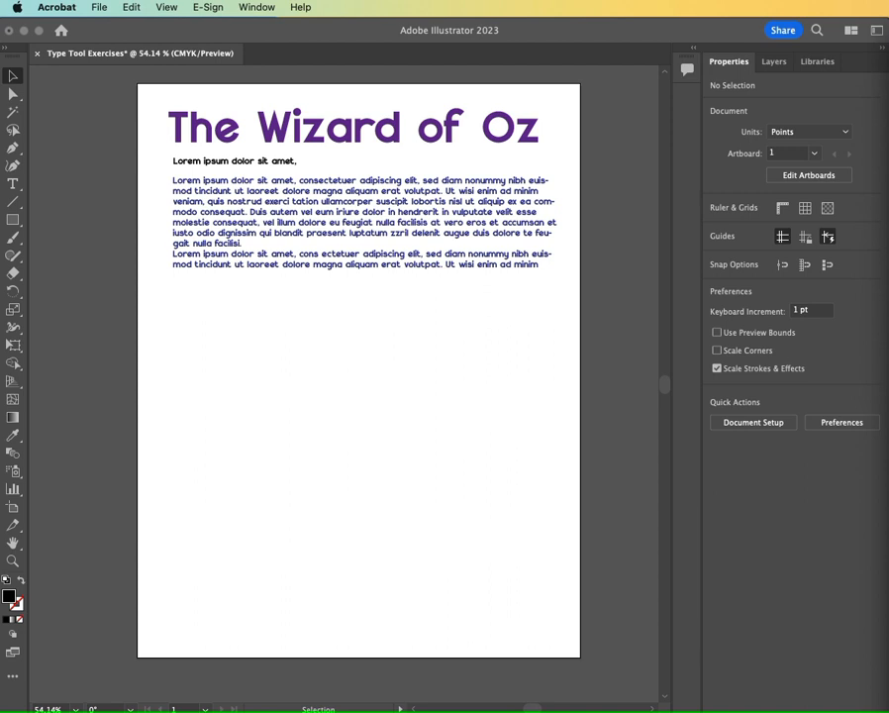
pyautogui.press('super+Tab')
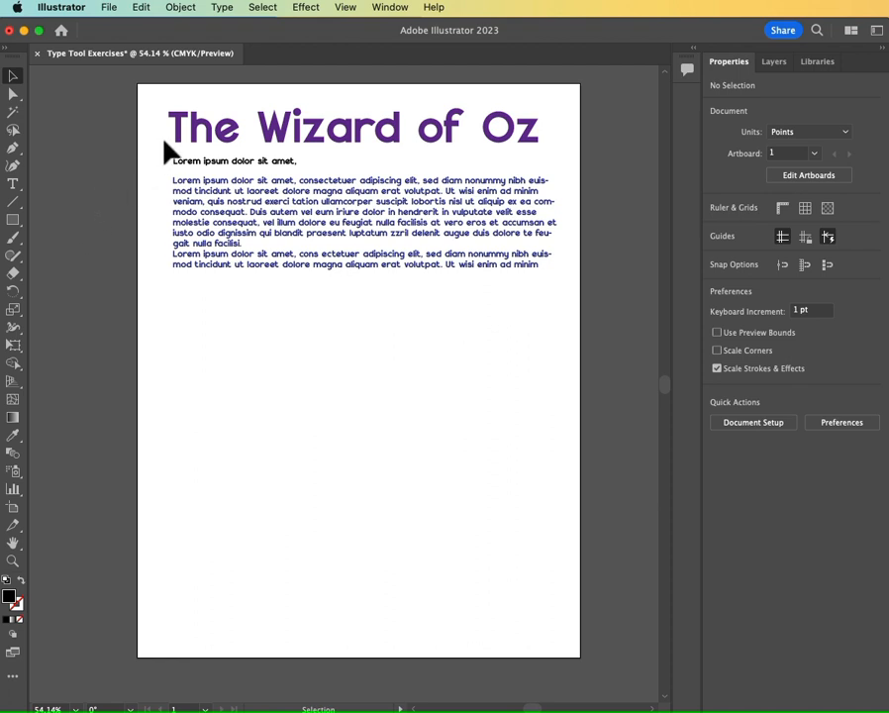
# Try to start area type directly on the empty artboard below the blue text.
pyautogui.click(14, 187)
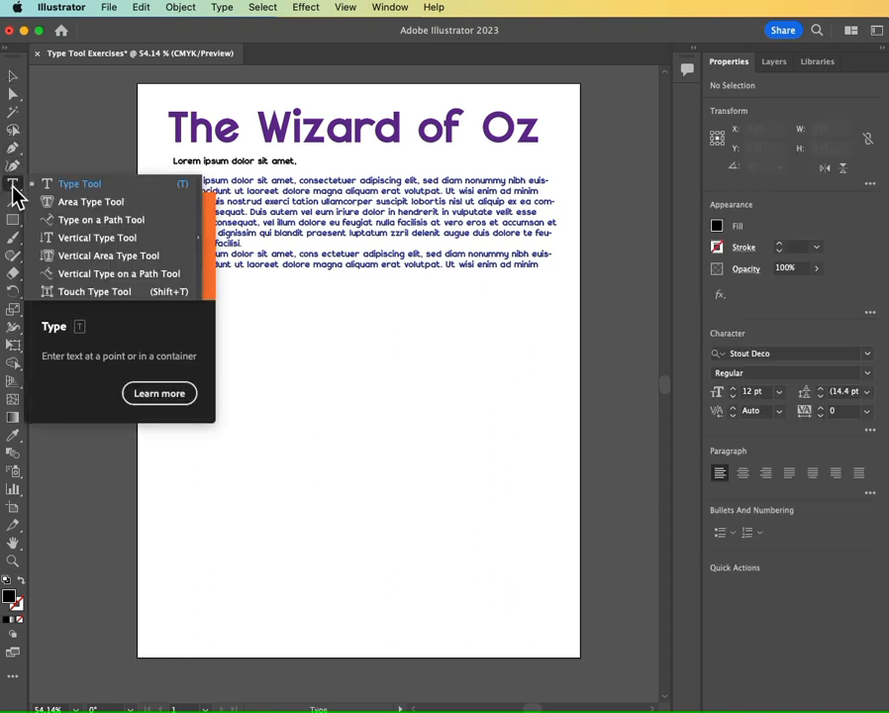
pyautogui.click(39, 203)
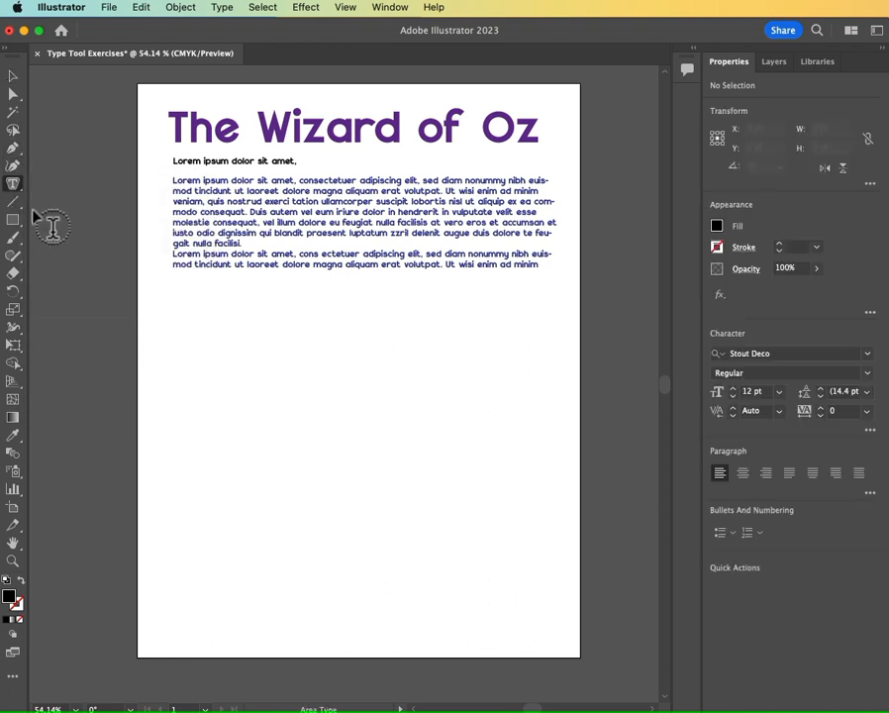
pyautogui.click(177, 307)
pyautogui.click(591, 397)
# Draw a rectangle about 521 by 86 pt below the blue text and turn it into an area type box with placeholder text.
pyautogui.click(12, 220)
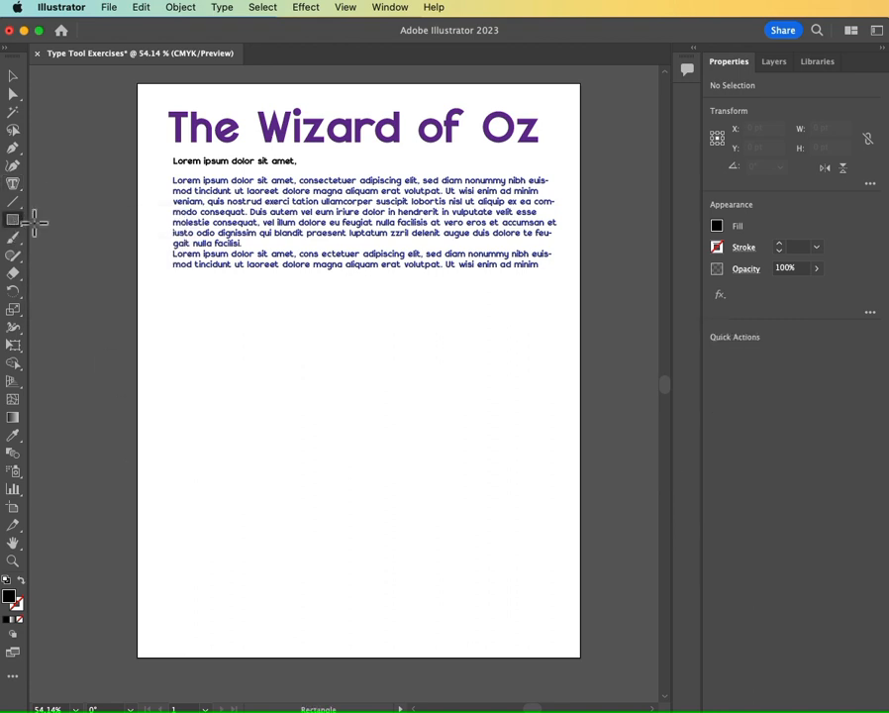
pyautogui.moveTo(173, 290)
pyautogui.mouseDown()
pyautogui.moveTo(326, 344)
pyautogui.moveTo(551, 350)
pyautogui.mouseUp()
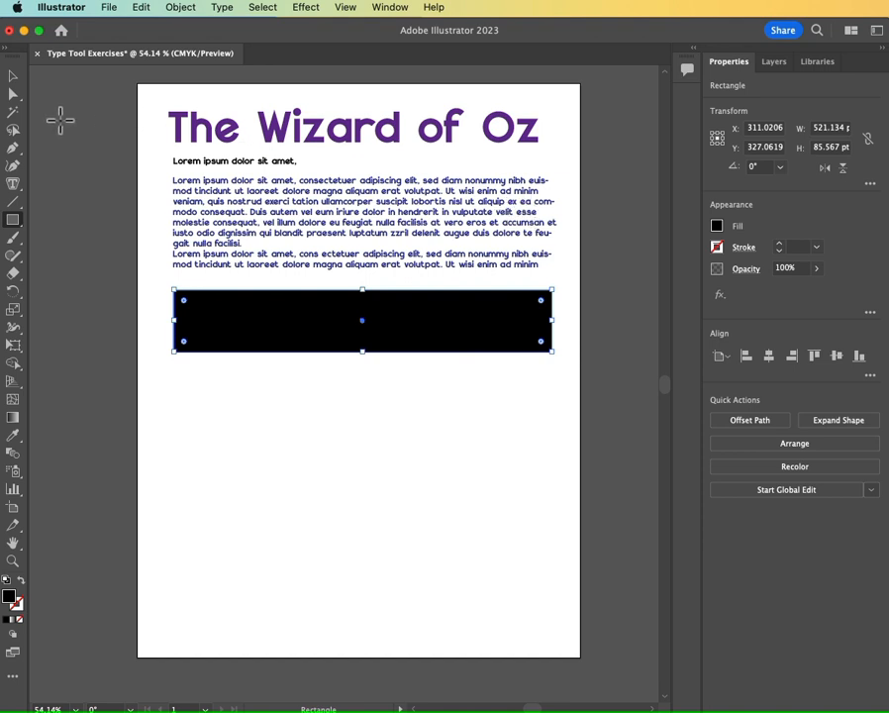
pyautogui.click(13, 186)
pyautogui.click(12, 188)
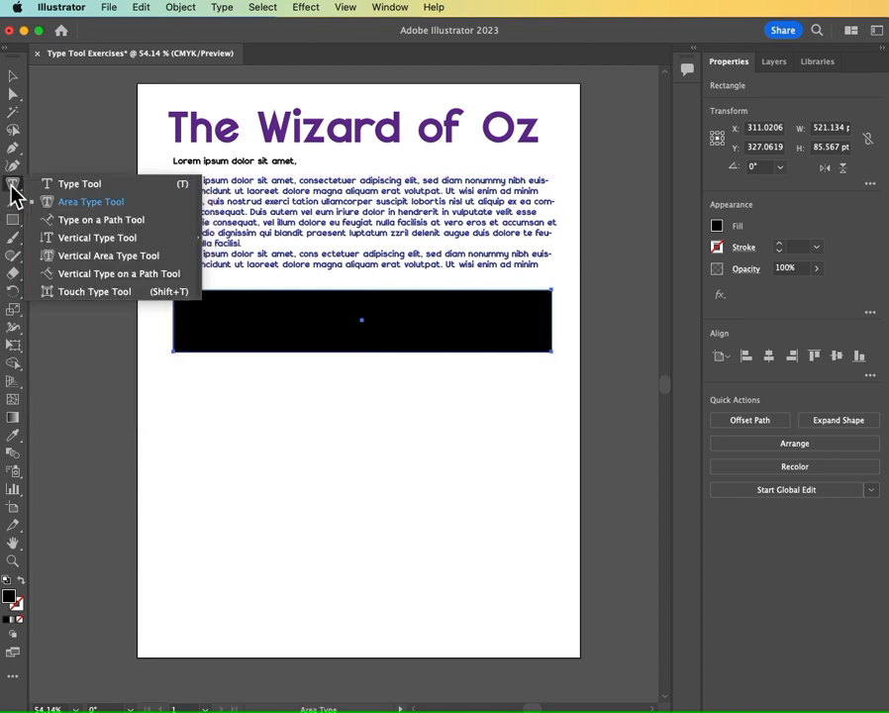
pyautogui.click(243, 290)
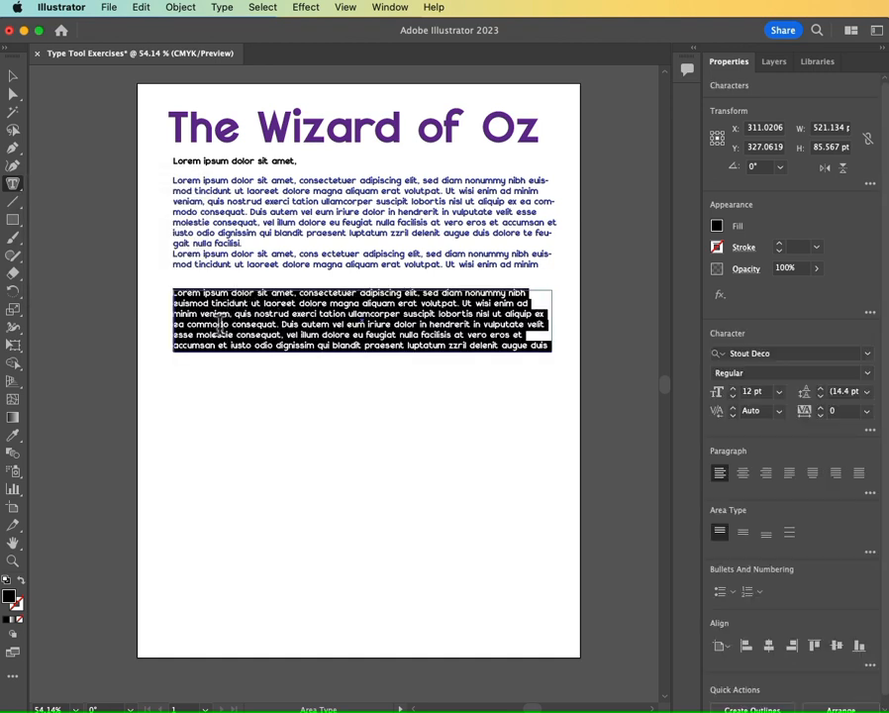
pyautogui.click(12, 76)
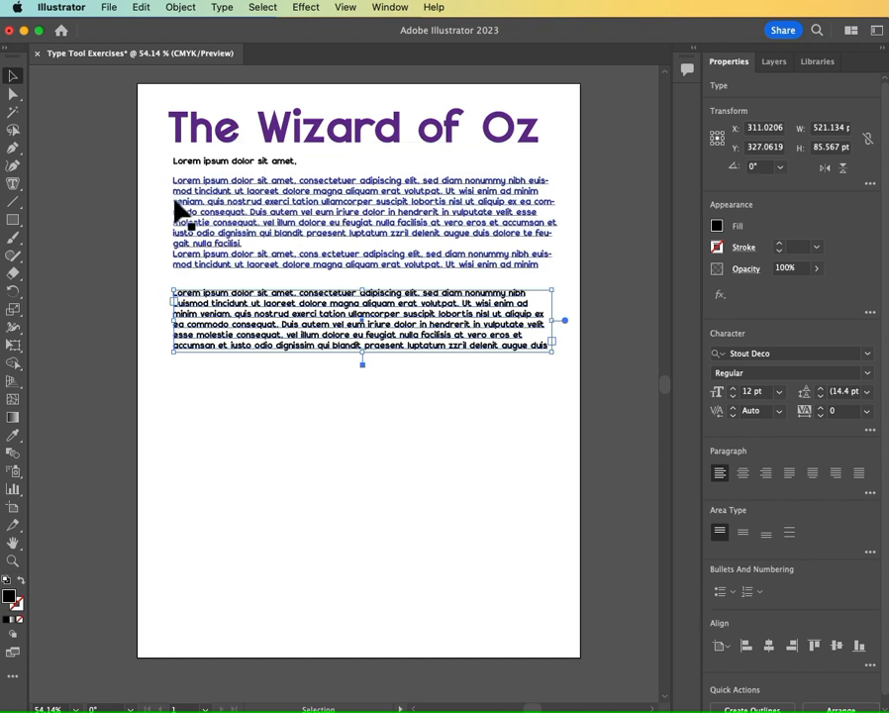
pyautogui.click(13, 187)
pyautogui.click(13, 190)
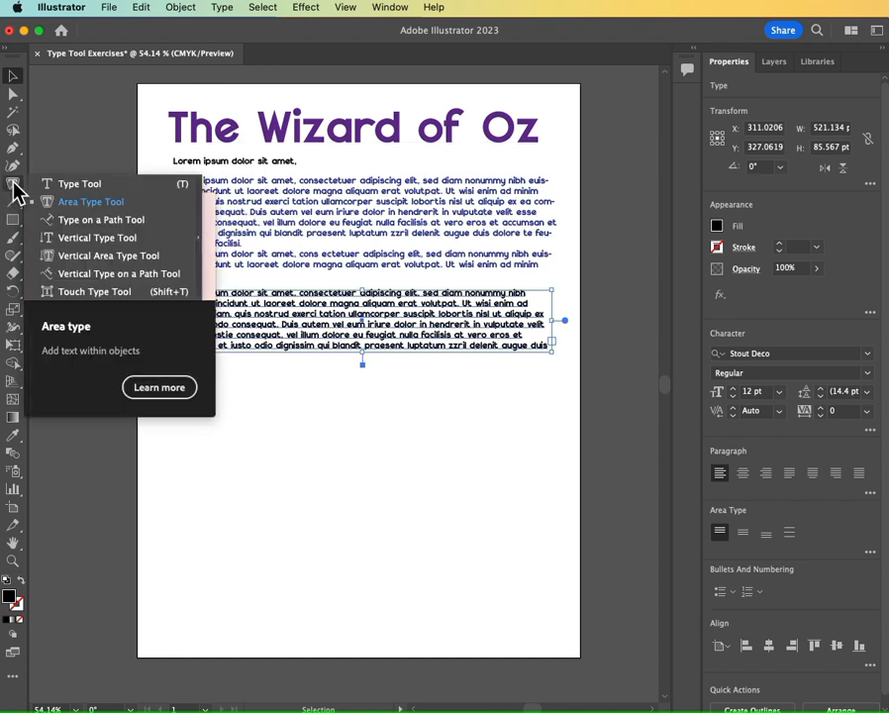
pyautogui.click(54, 203)
pyautogui.click(15, 190)
pyautogui.click(59, 377)
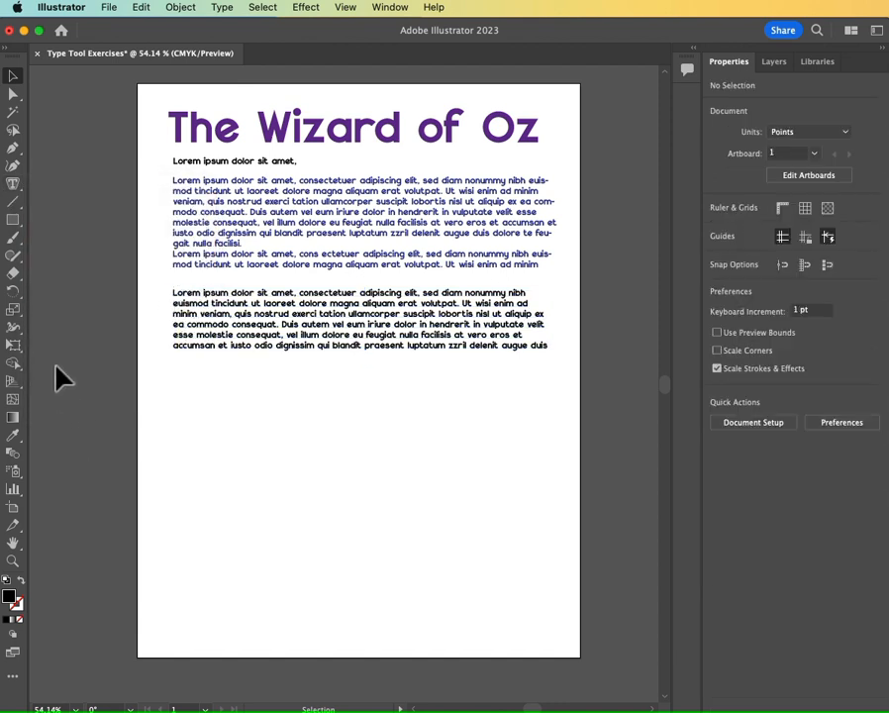
pyautogui.click(12, 188)
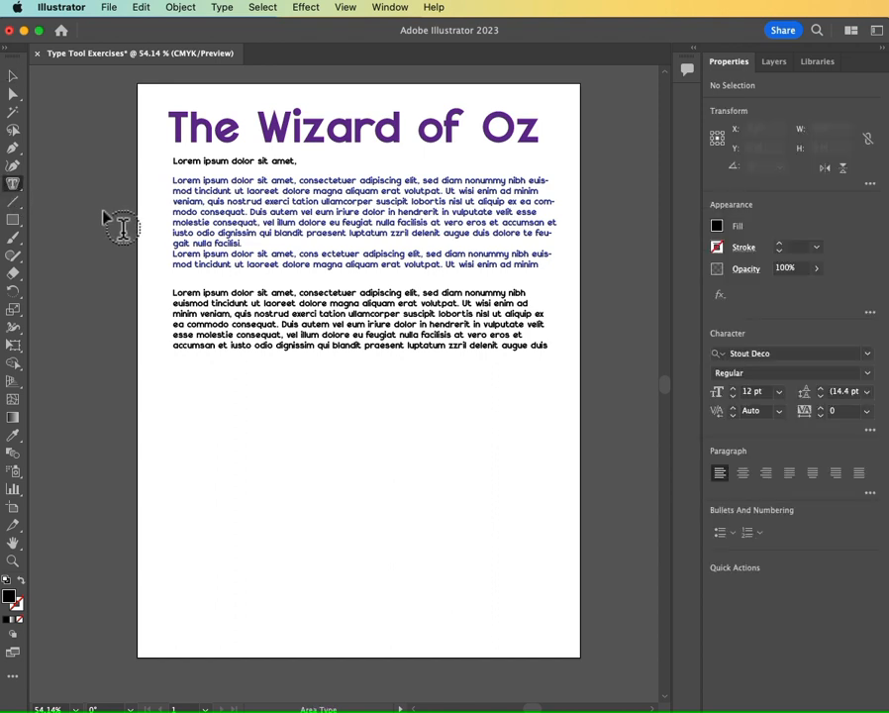
pyautogui.click(73, 212)
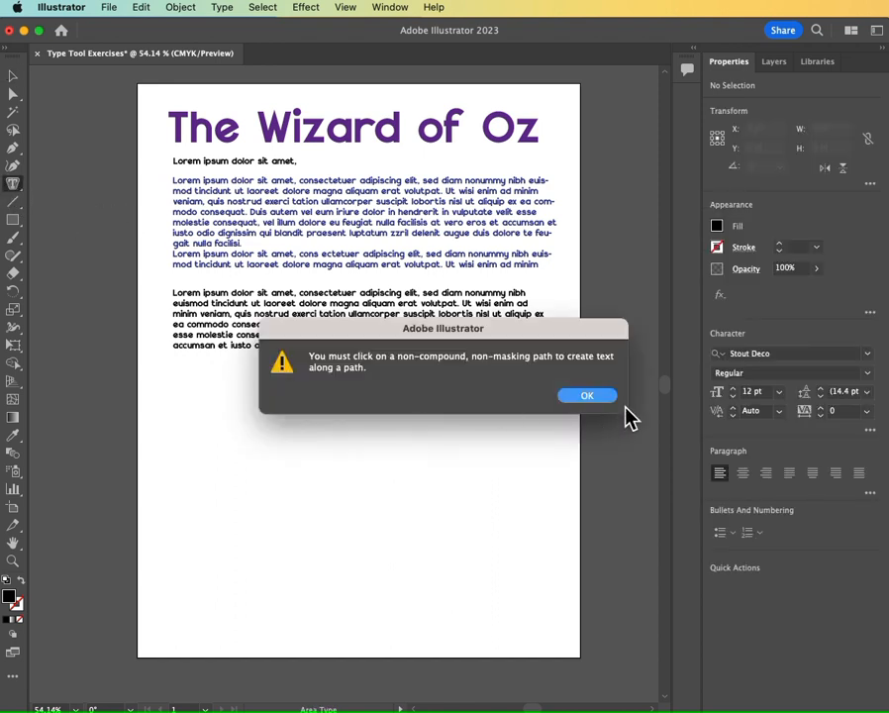
pyautogui.click(580, 399)
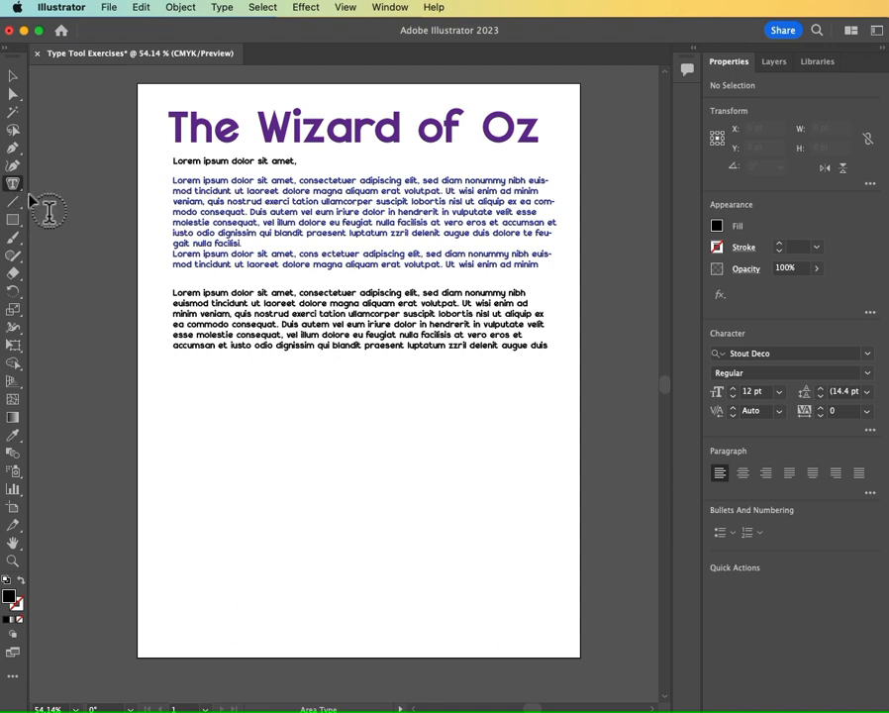
# Resize the black paragraph's text area to 461 pt wide and 104 pt high in its Area Type Options.
pyautogui.click(216, 311)
pyautogui.doubleClick(14, 185)
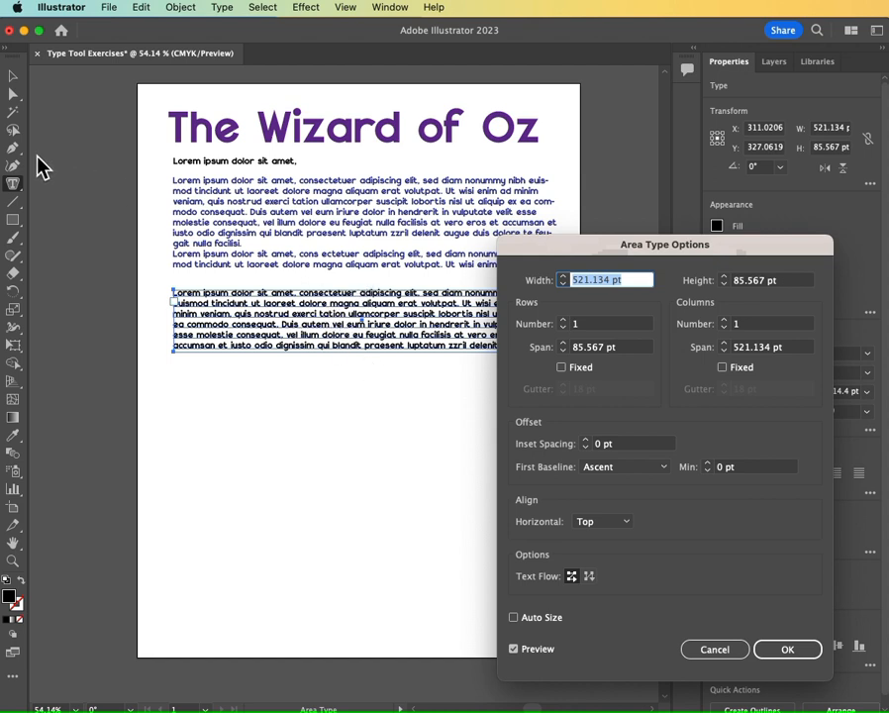
pyautogui.moveTo(570, 250); pyautogui.dragTo(387, 145)
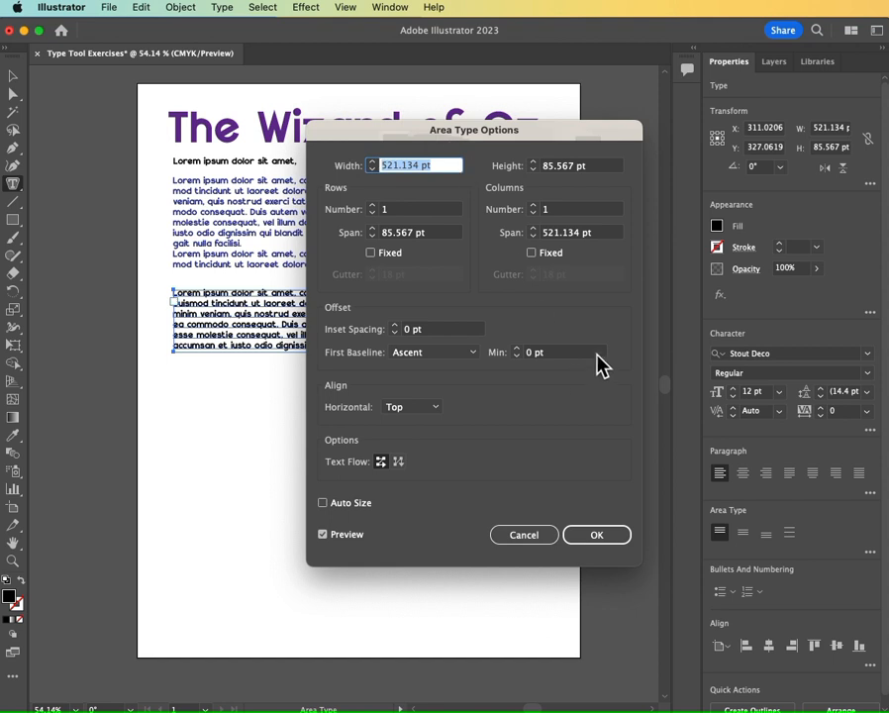
pyautogui.moveTo(492, 139); pyautogui.dragTo(693, 87)
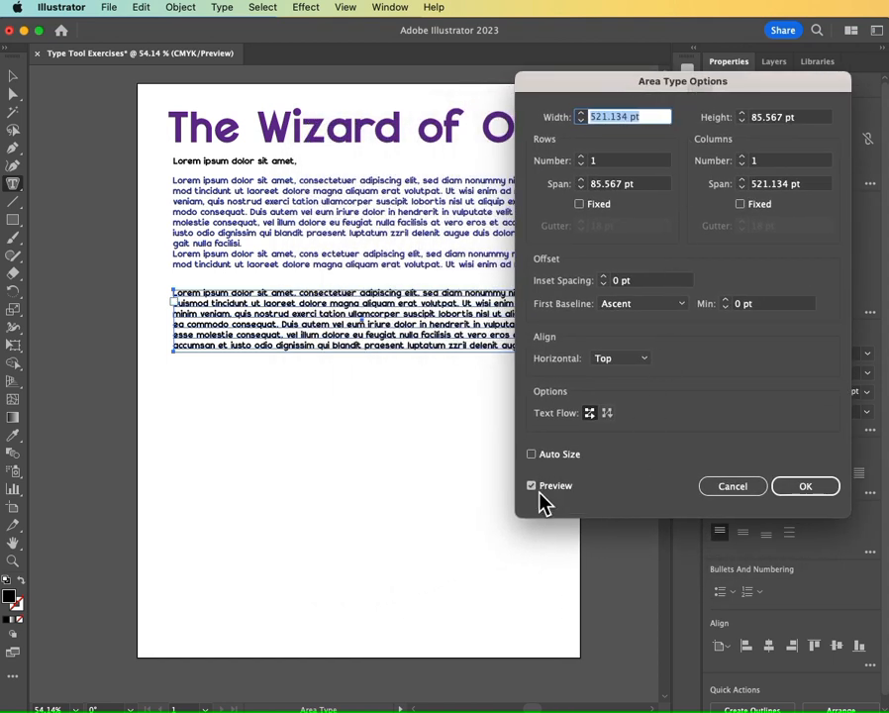
pyautogui.moveTo(615, 93); pyautogui.dragTo(644, 79)
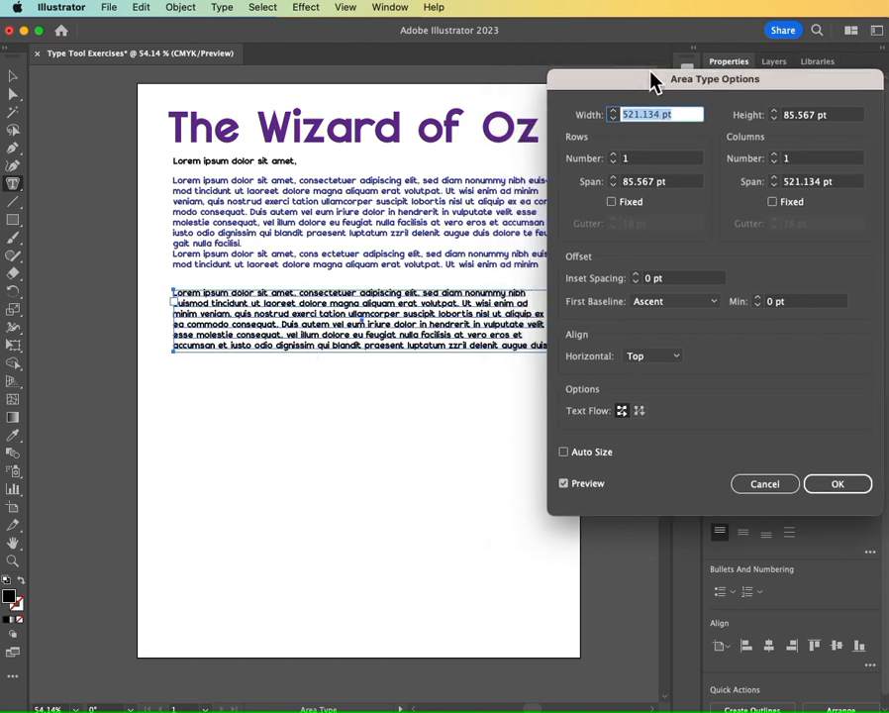
pyautogui.write('520 pt')
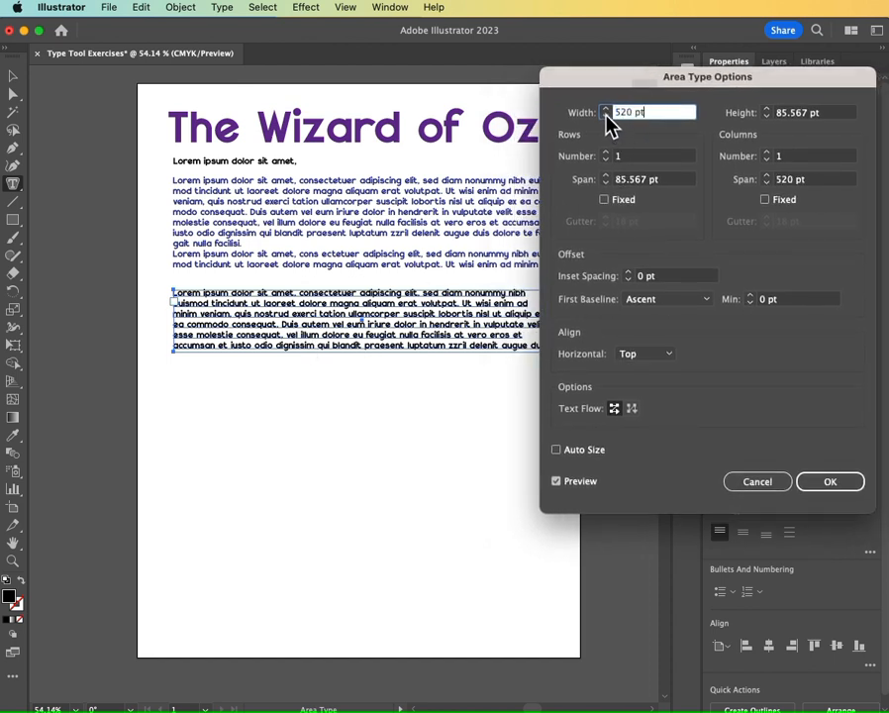
pyautogui.click(607, 116)
pyautogui.click(607, 116)
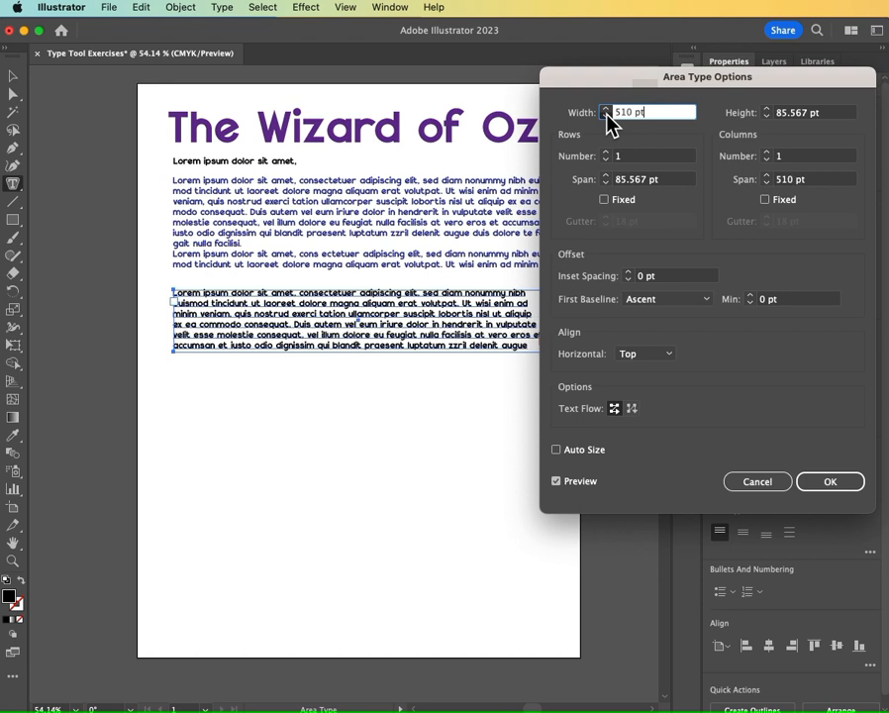
pyautogui.moveTo(607, 116); pyautogui.dragTo(618, 114)
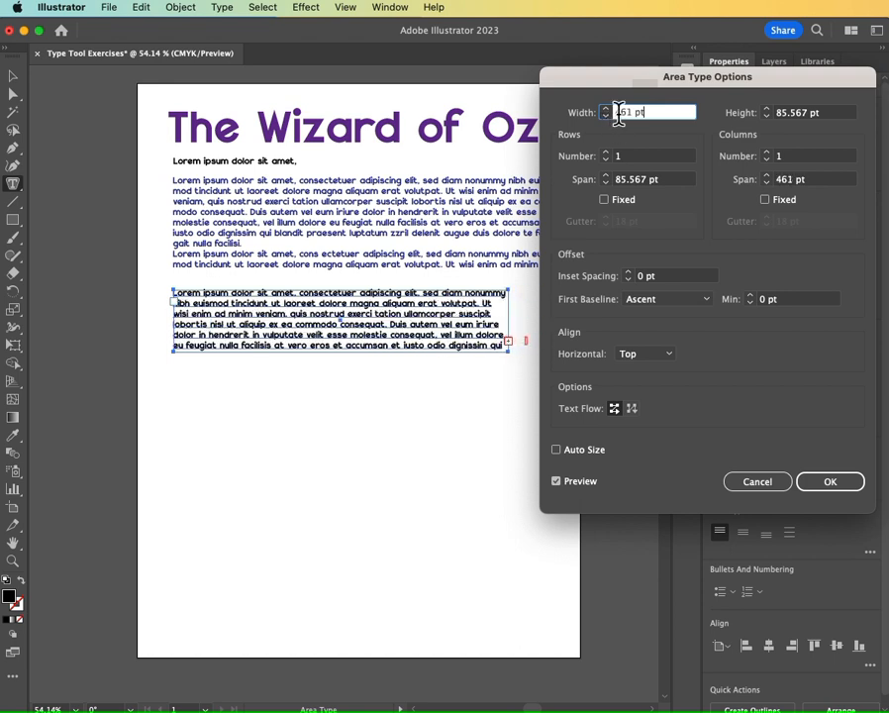
pyautogui.click(770, 116)
pyautogui.click(766, 108)
pyautogui.moveTo(765, 108); pyautogui.dragTo(767, 109)
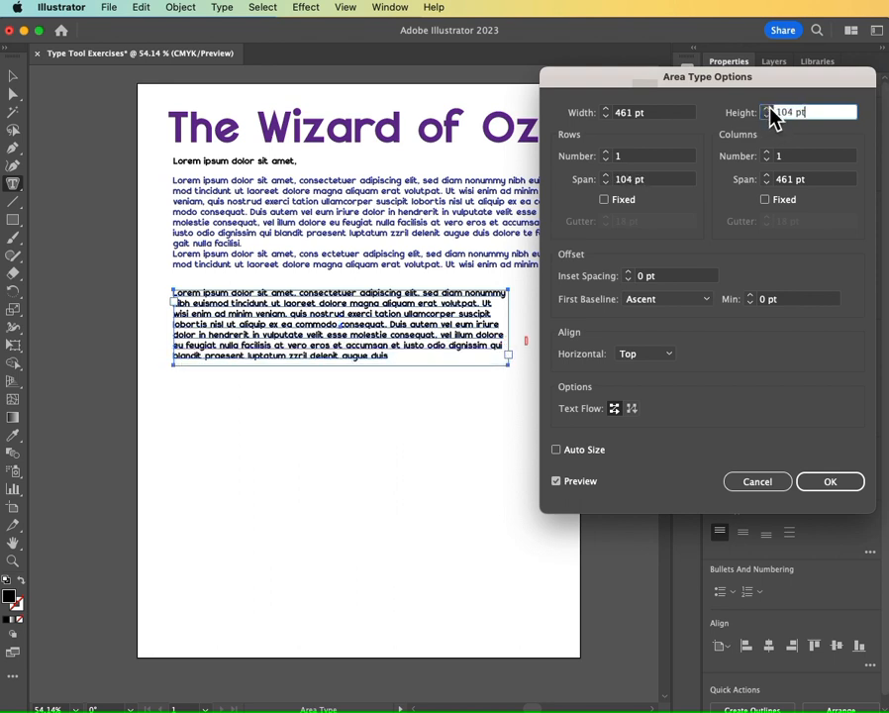
# Divide the text area into 2 rows and 2 columns, with a row span of 47 pt.
pyautogui.click(606, 152)
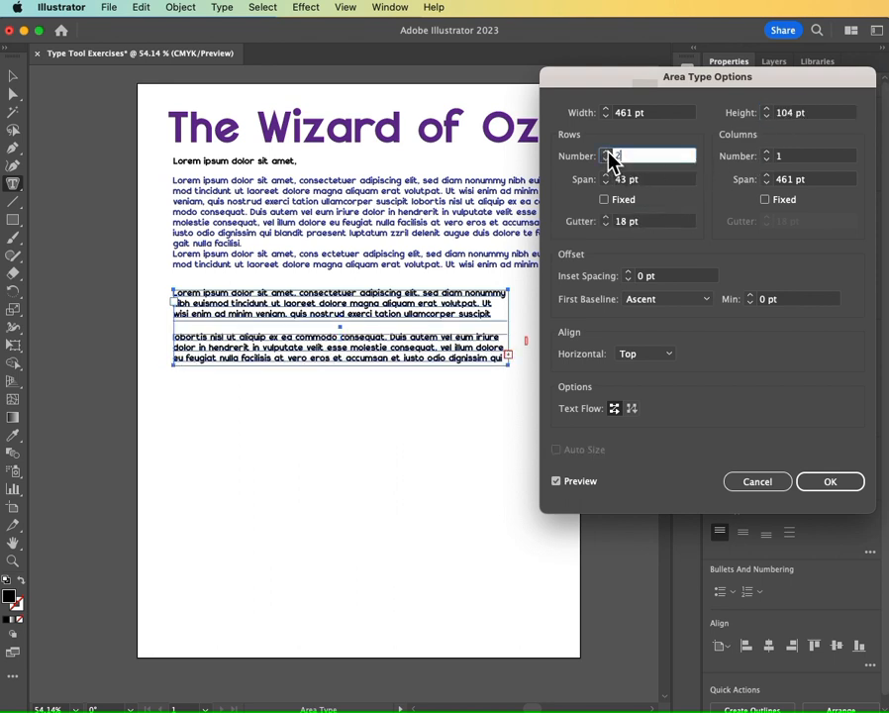
pyautogui.click(767, 154)
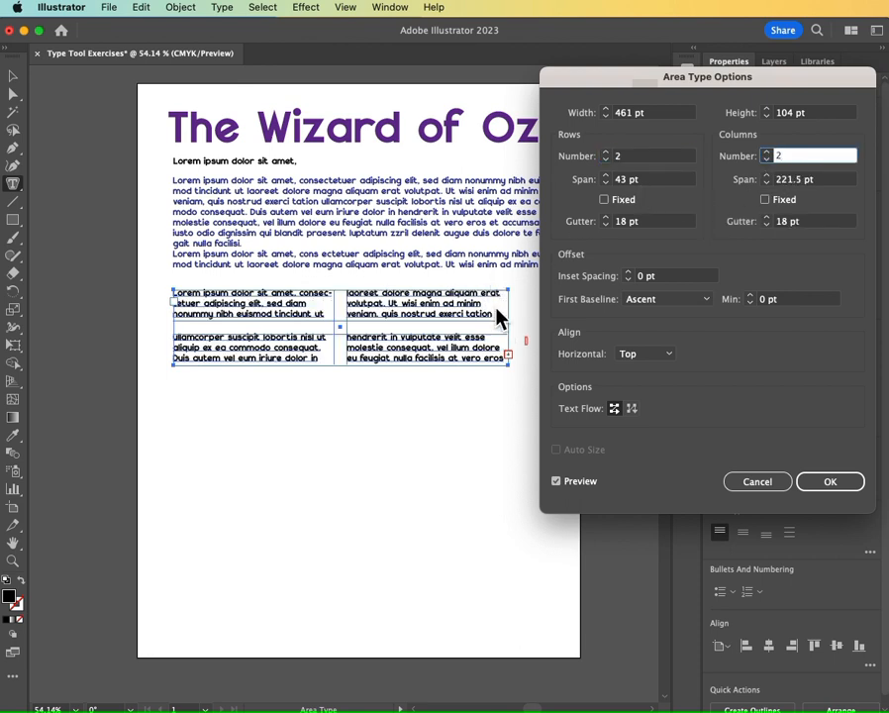
pyautogui.click(605, 176)
pyautogui.click(606, 176)
pyautogui.click(605, 177)
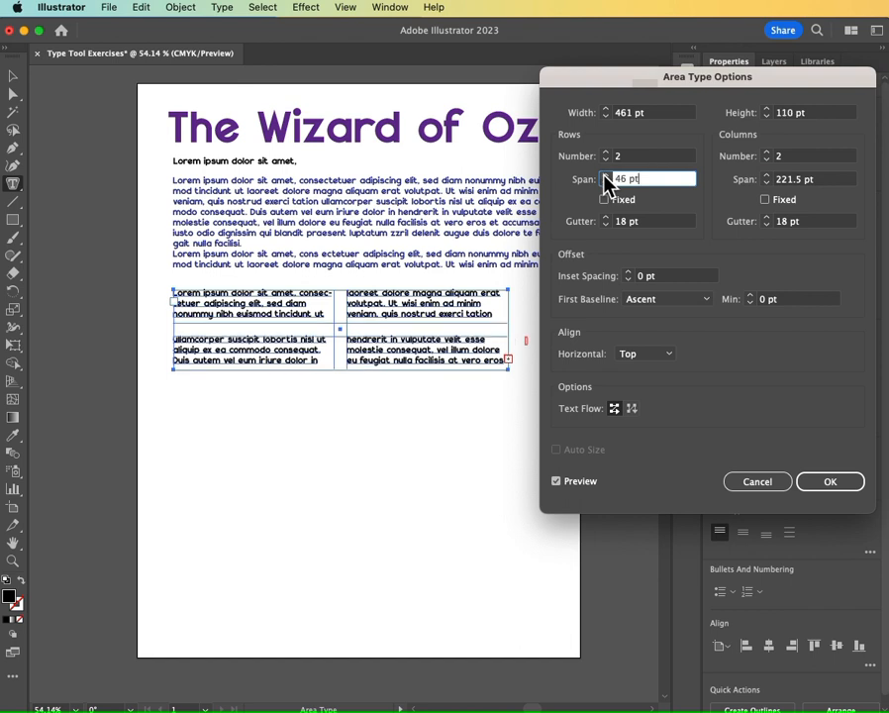
pyautogui.click(605, 177)
pyautogui.click(605, 176)
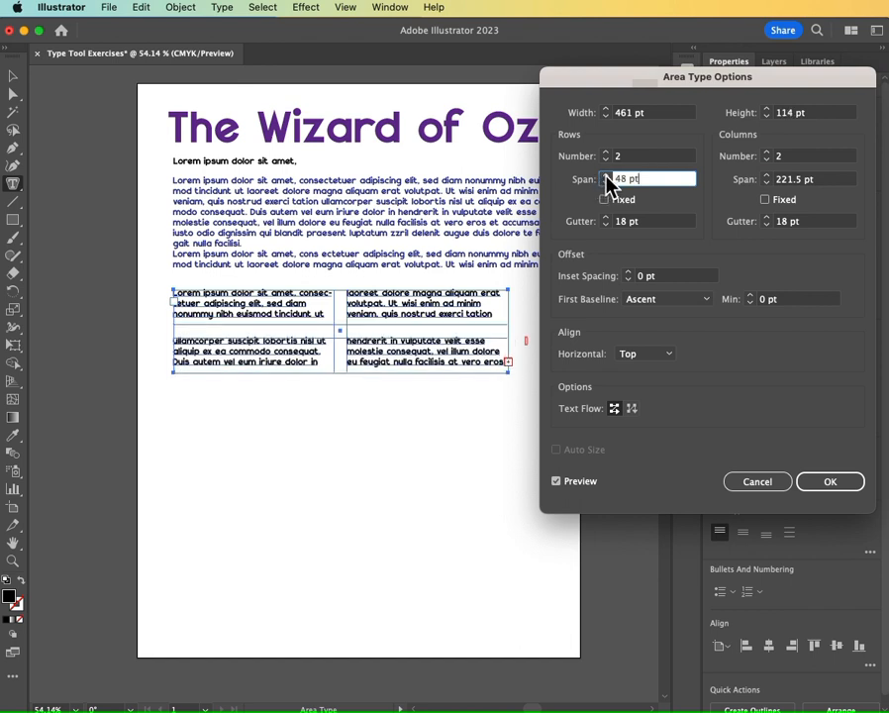
pyautogui.click(605, 182)
# Set the row gutter to 18 pt and the column gutter to 19 pt.
pyautogui.click(607, 222)
pyautogui.click(606, 218)
pyautogui.click(606, 225)
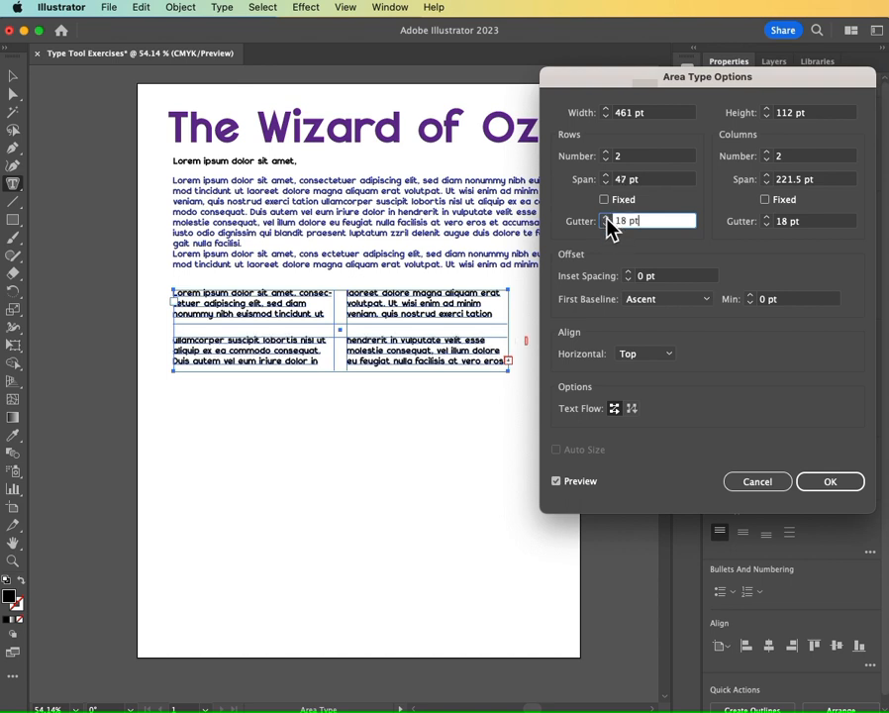
pyautogui.click(766, 219)
pyautogui.click(767, 218)
pyautogui.click(767, 218)
pyautogui.click(767, 225)
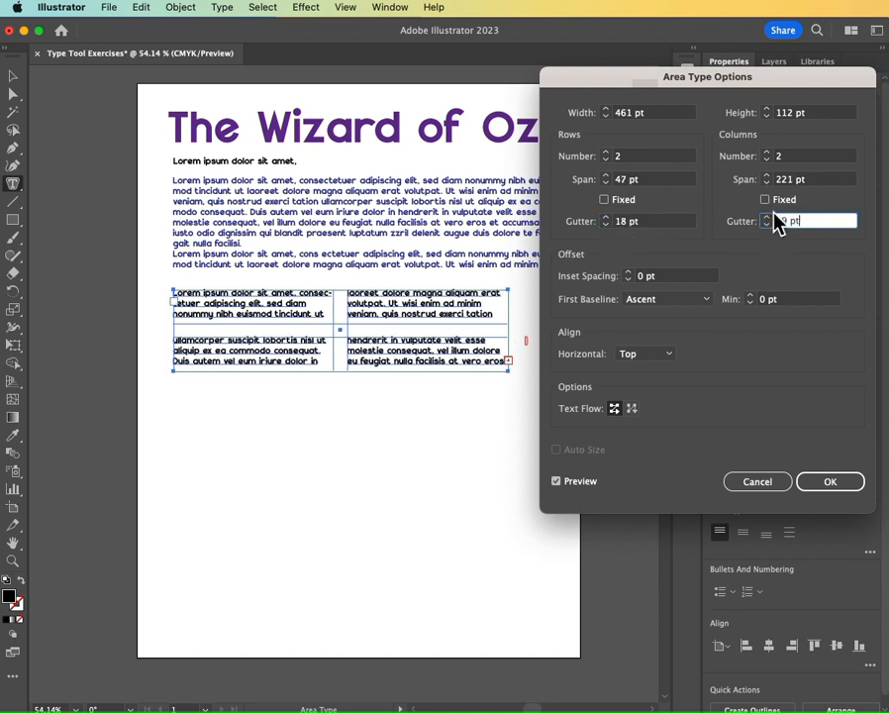
# Set the text area's inset spacing to 4 pt.
pyautogui.click(629, 274)
pyautogui.click(630, 274)
pyautogui.click(631, 274)
pyautogui.click(630, 274)
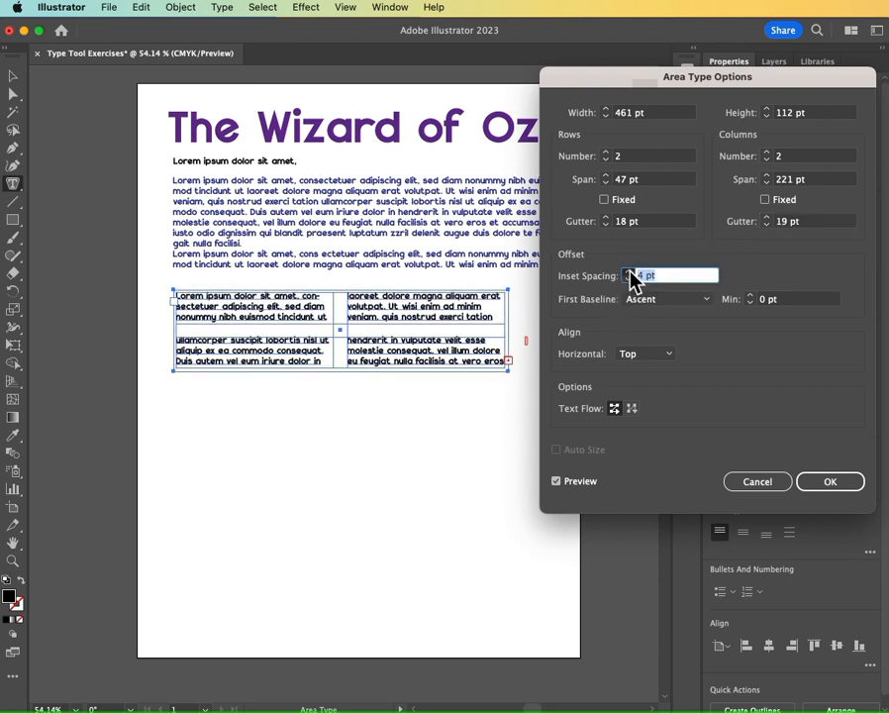
# Set the text area's inset spacing to 5 pt and apply the area type options, keeping first baseline at Ascent and alignment at Top.
pyautogui.click(630, 275)
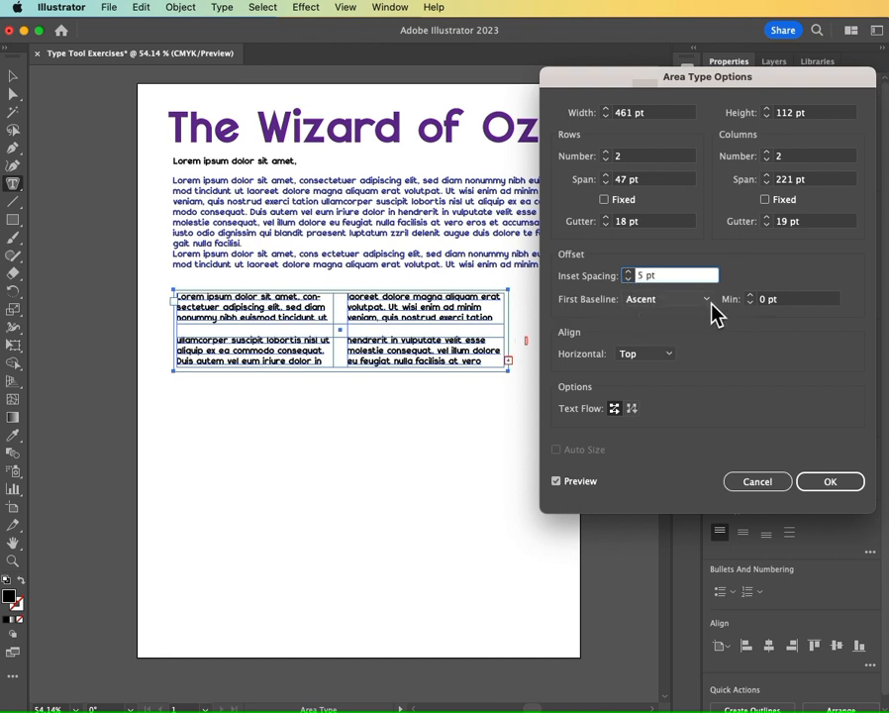
pyautogui.click(707, 301)
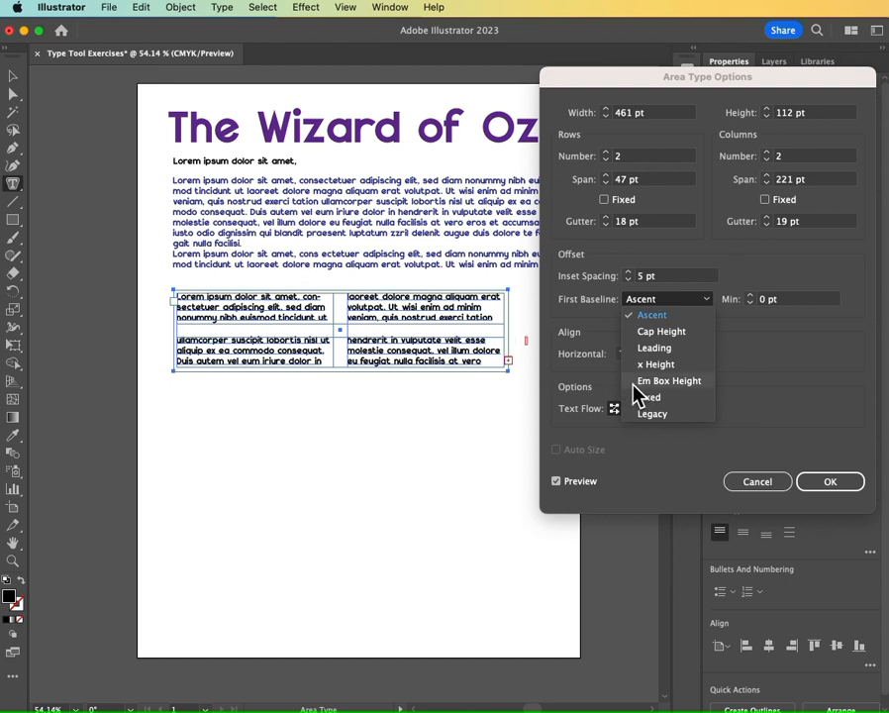
pyautogui.click(748, 351)
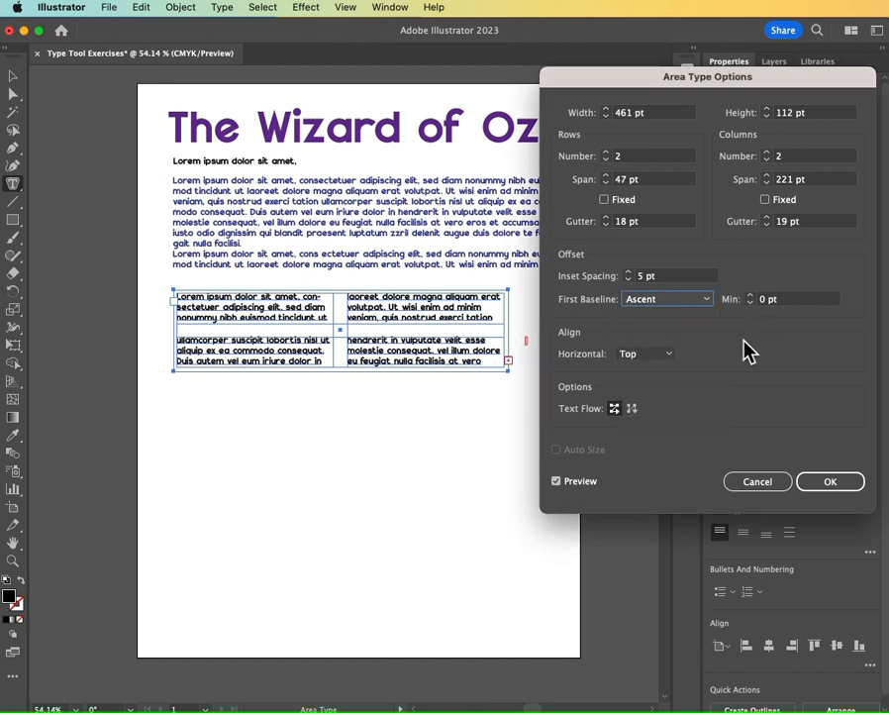
pyautogui.click(669, 363)
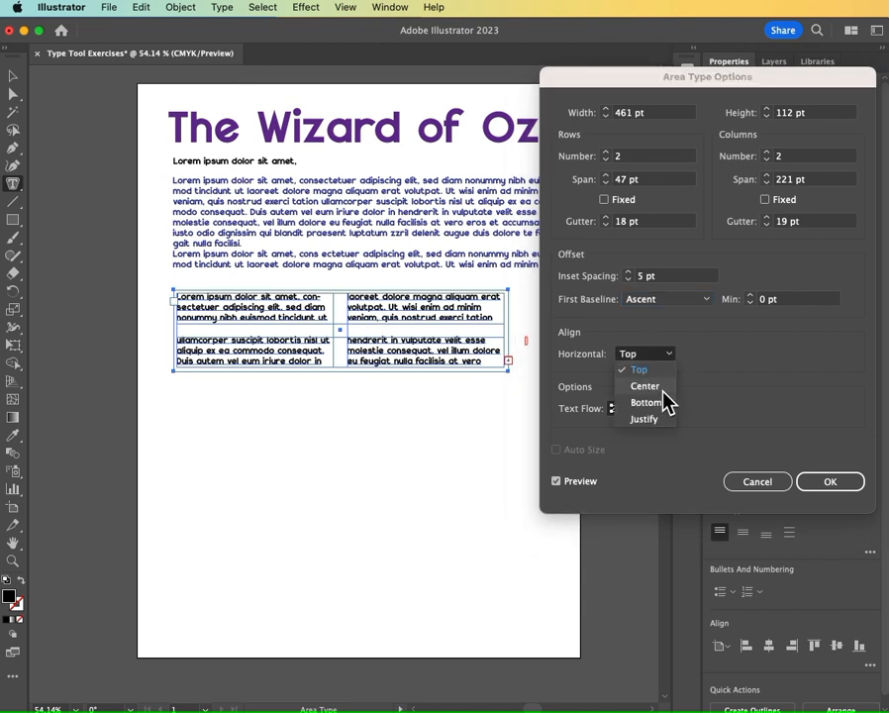
pyautogui.click(728, 368)
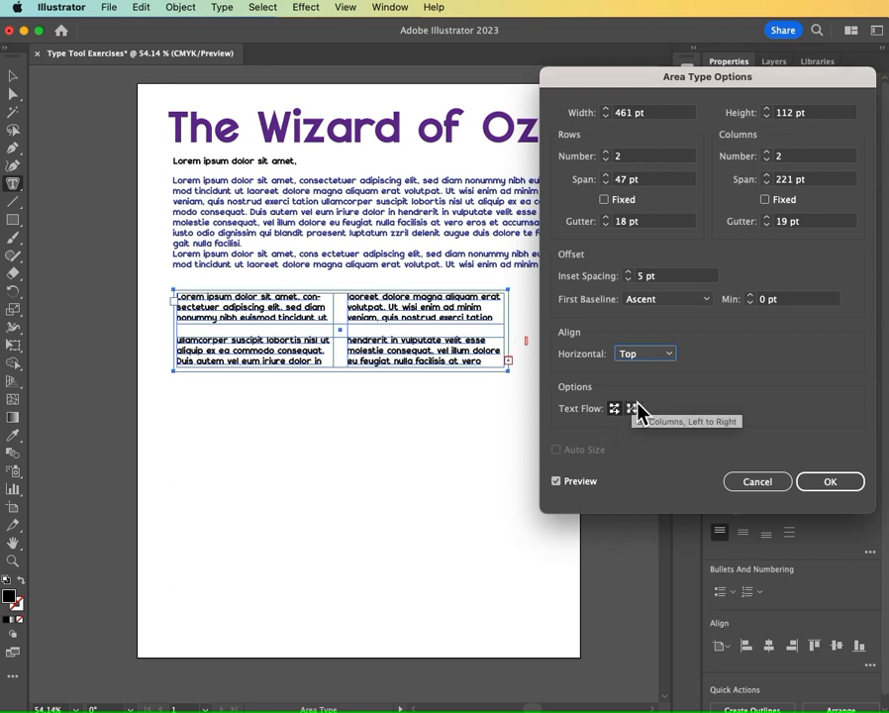
pyautogui.click(838, 481)
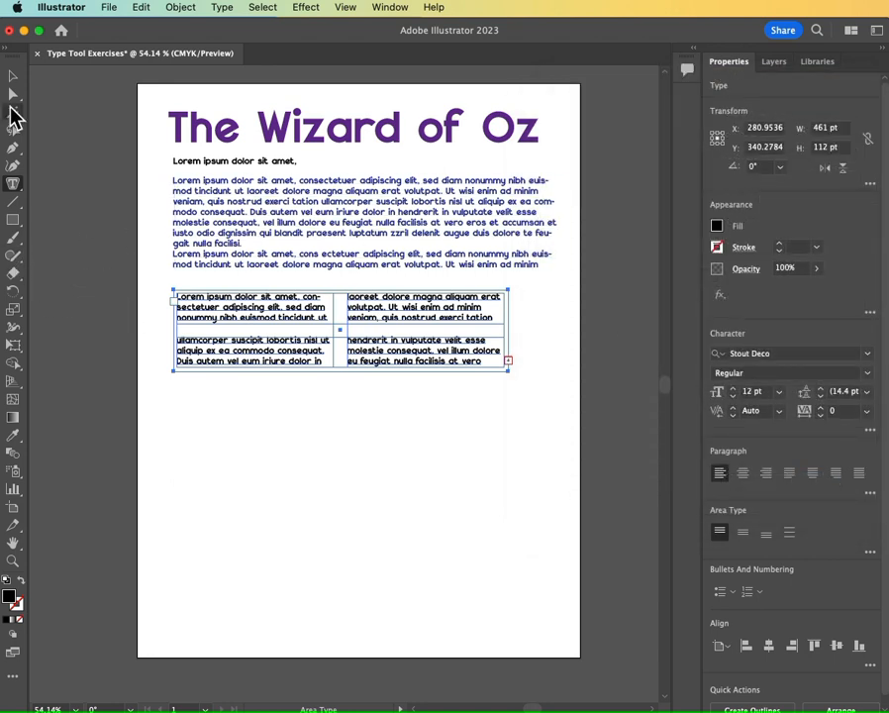
# Move the black two-column text area slightly up, closer to the blue paragraph, and deselect it.
pyautogui.click(14, 78)
pyautogui.click(65, 192)
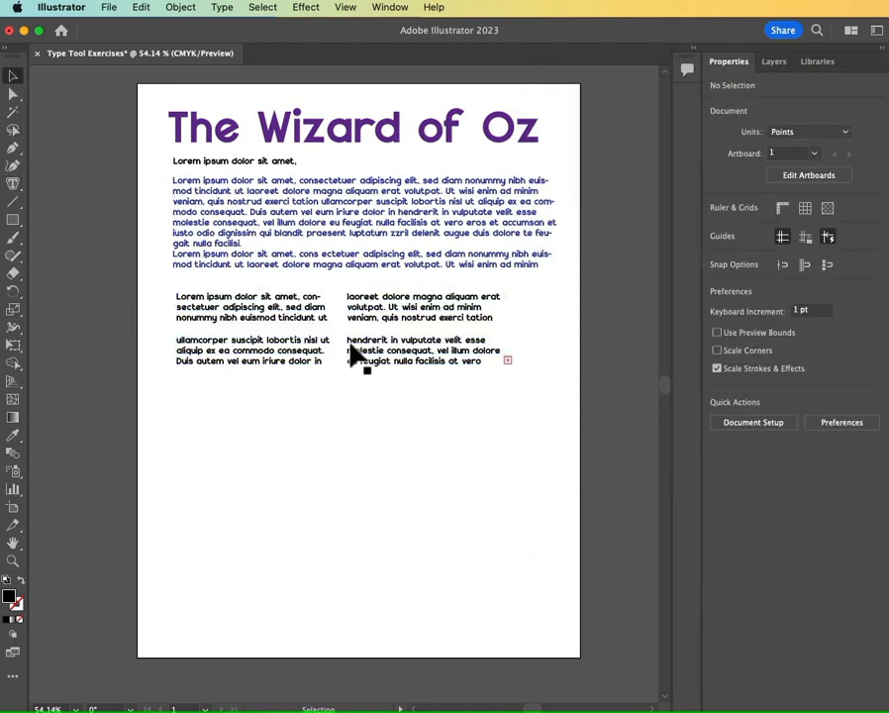
pyautogui.moveTo(377, 321)
pyautogui.mouseDown()
pyautogui.moveTo(396, 318)
pyautogui.moveTo(371, 313)
pyautogui.mouseUp()
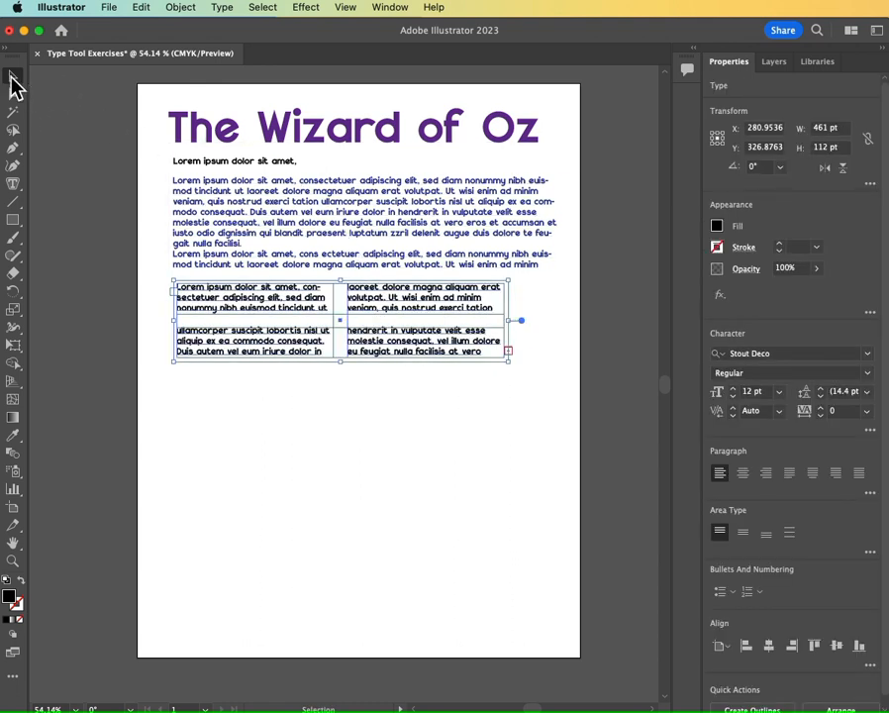
pyautogui.click(99, 203)
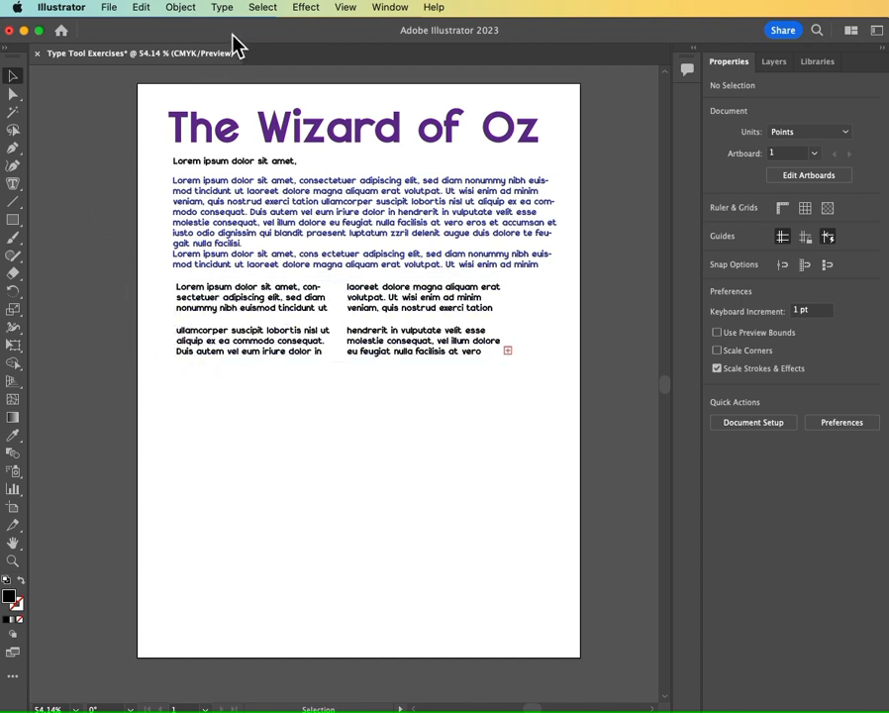
# Draw a spiral about 167 pt wide and 134 pt high below the lower left of the two-column text.
pyautogui.click(12, 188)
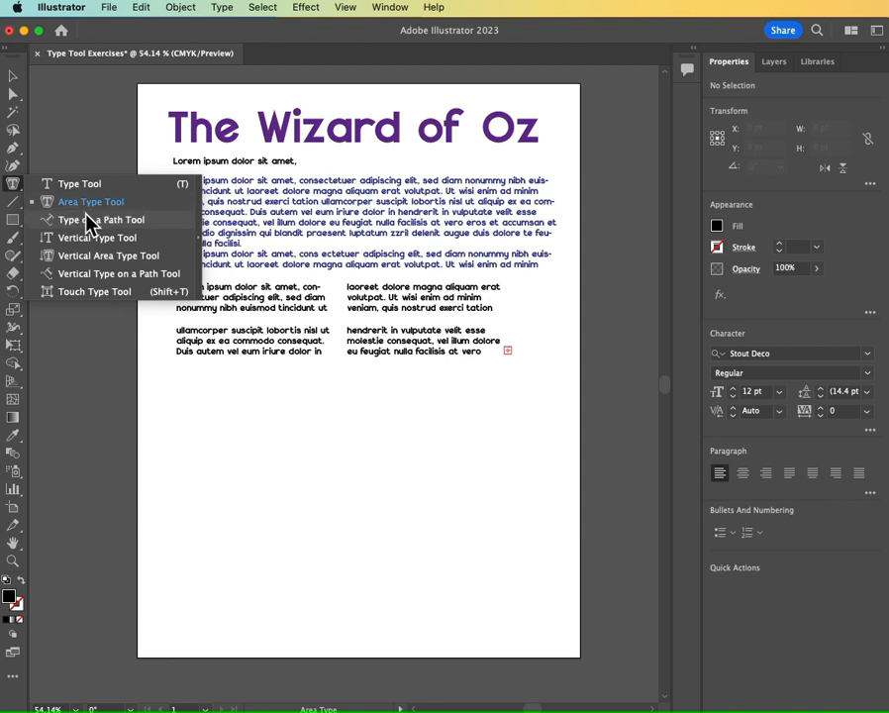
pyautogui.click(10, 186)
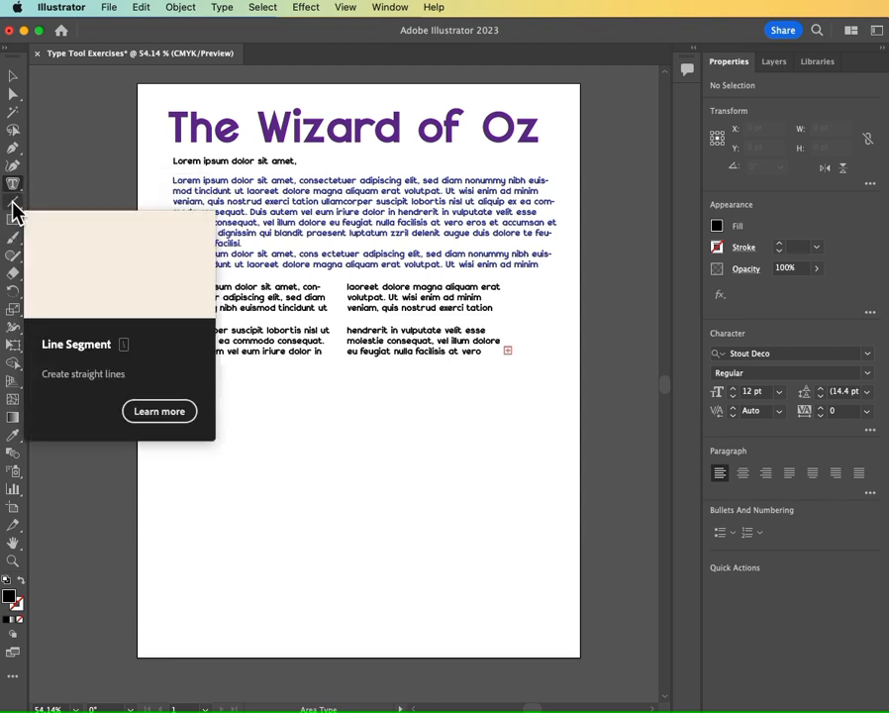
pyautogui.click(14, 204)
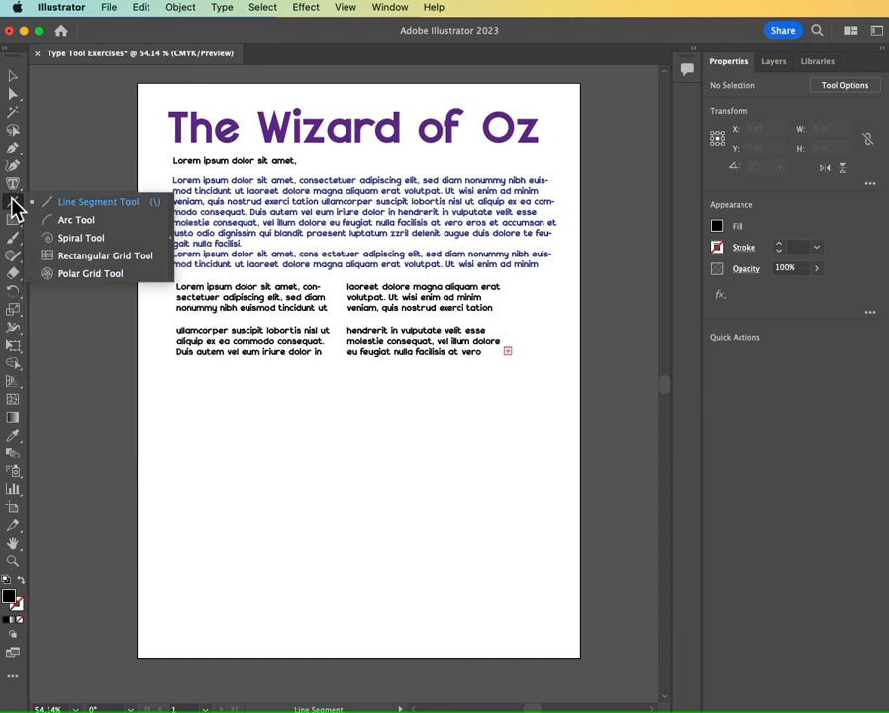
pyautogui.click(47, 239)
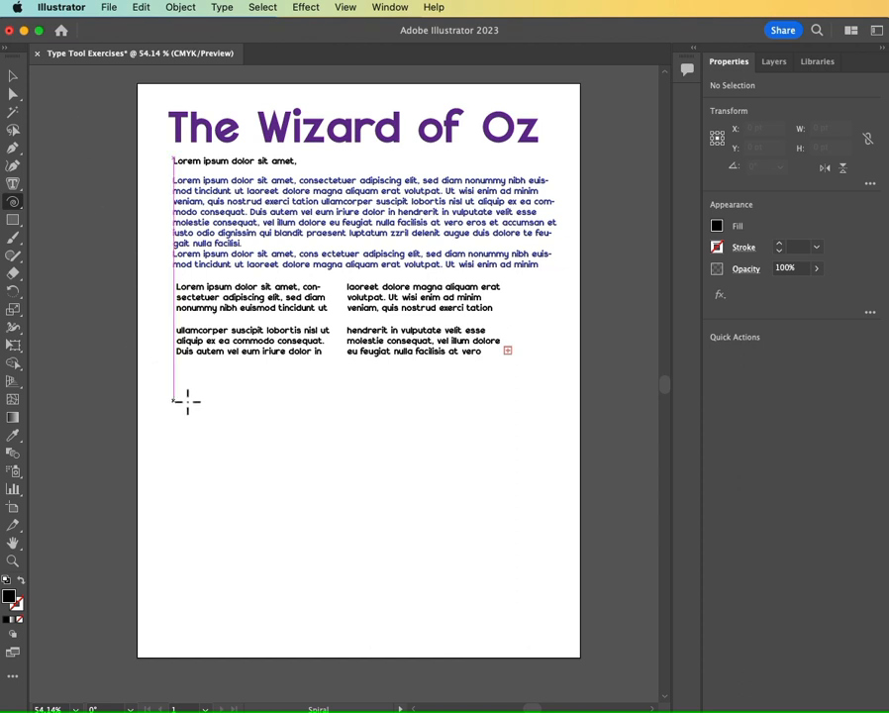
pyautogui.moveTo(188, 403); pyautogui.dragTo(249, 373)
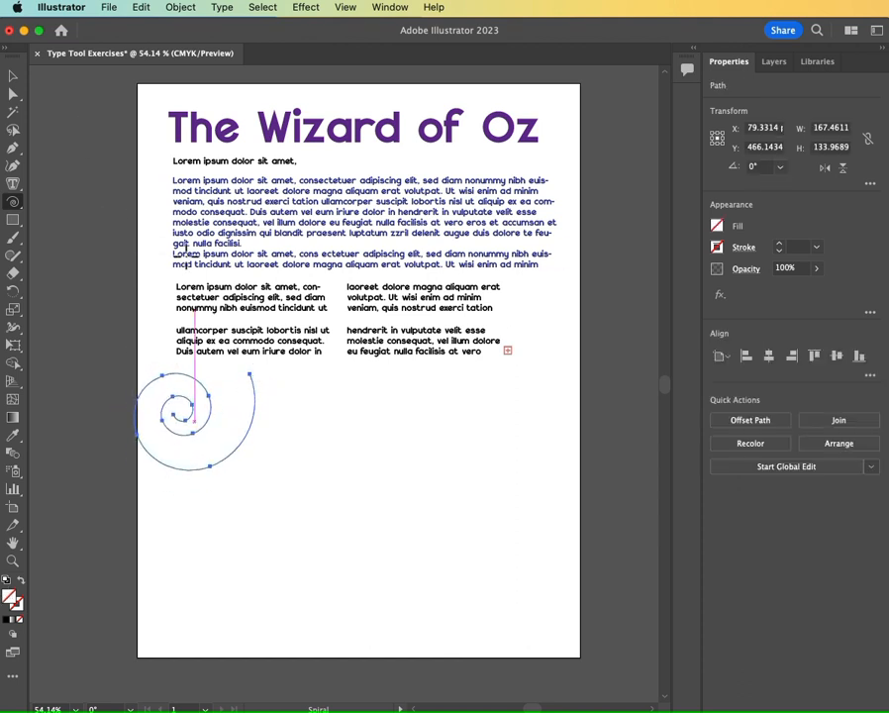
# Move the spiral right and slightly up so it lies fully inside the artboard, beneath the two-column text.
pyautogui.click(12, 77)
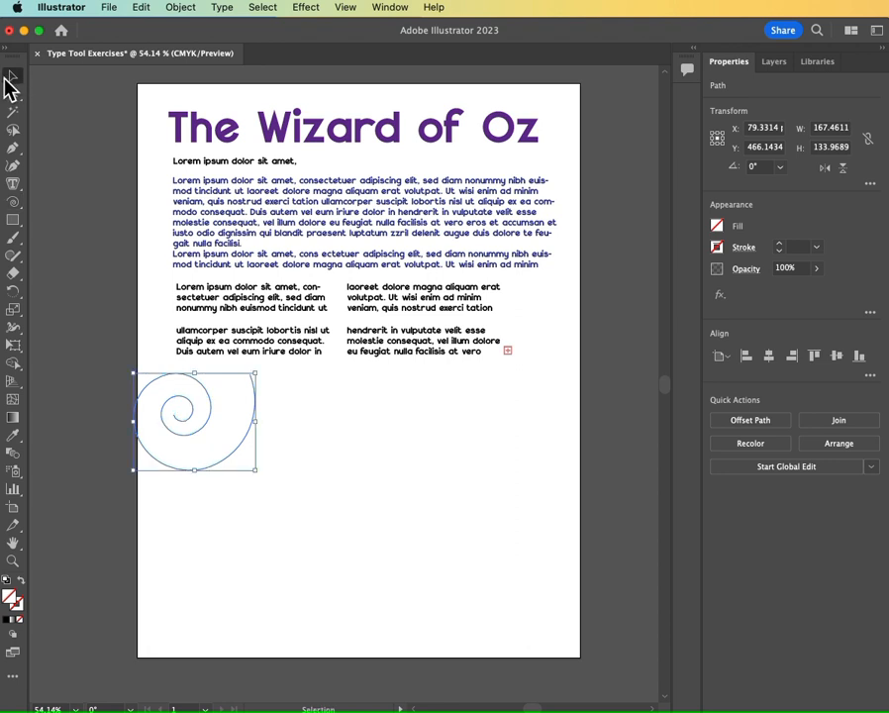
pyautogui.click(218, 427)
pyautogui.click(200, 426)
pyautogui.moveTo(200, 436); pyautogui.dragTo(230, 432)
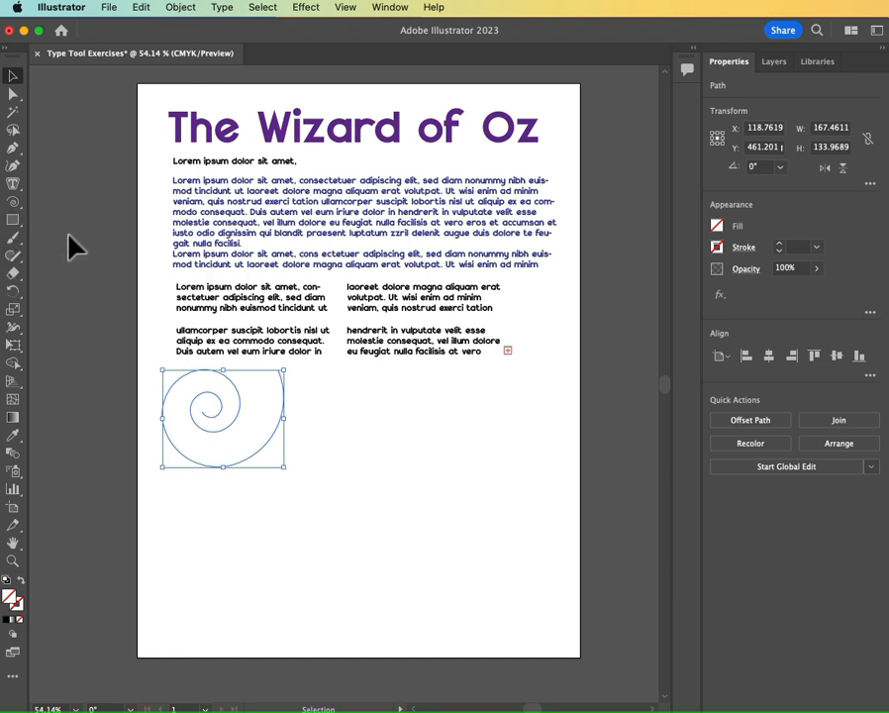
# Replace the placeholder type along the spiral with "Follow the yellow brick road" twice, then repeated "follow," and the phrase once more.
pyautogui.click(12, 186)
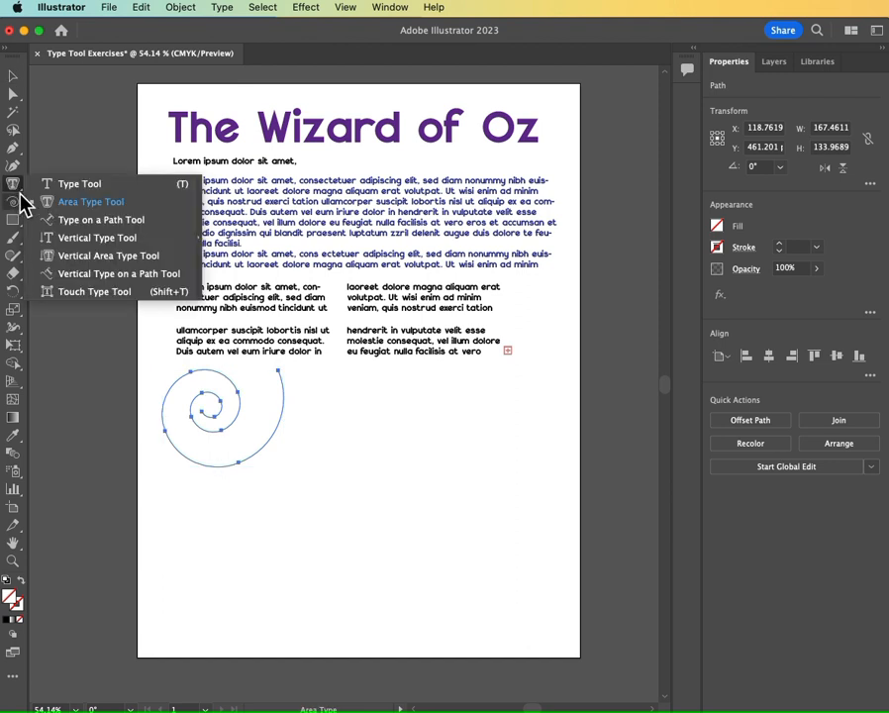
pyautogui.click(89, 220)
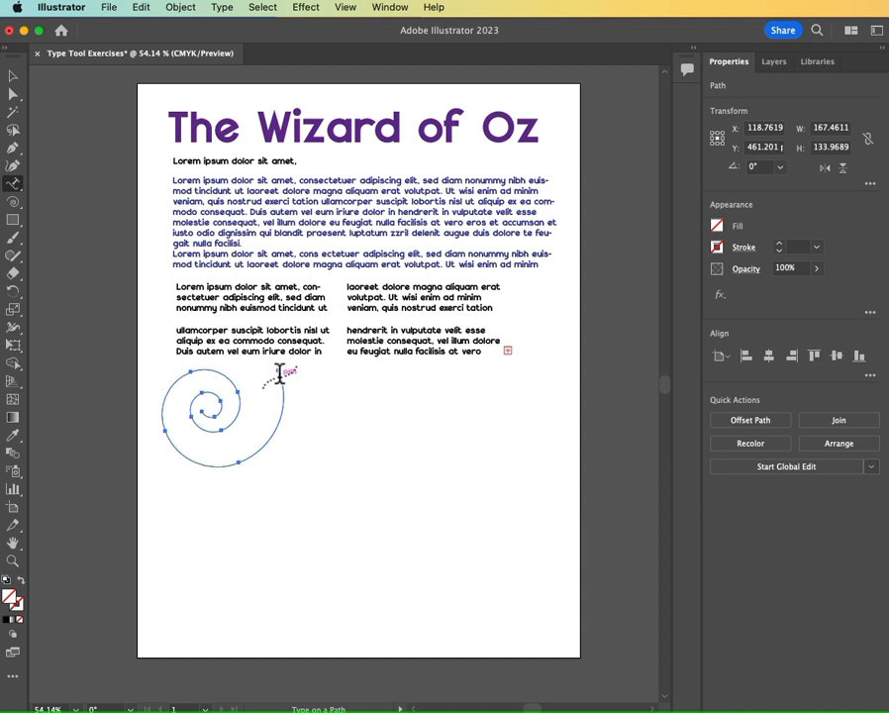
pyautogui.click(280, 370)
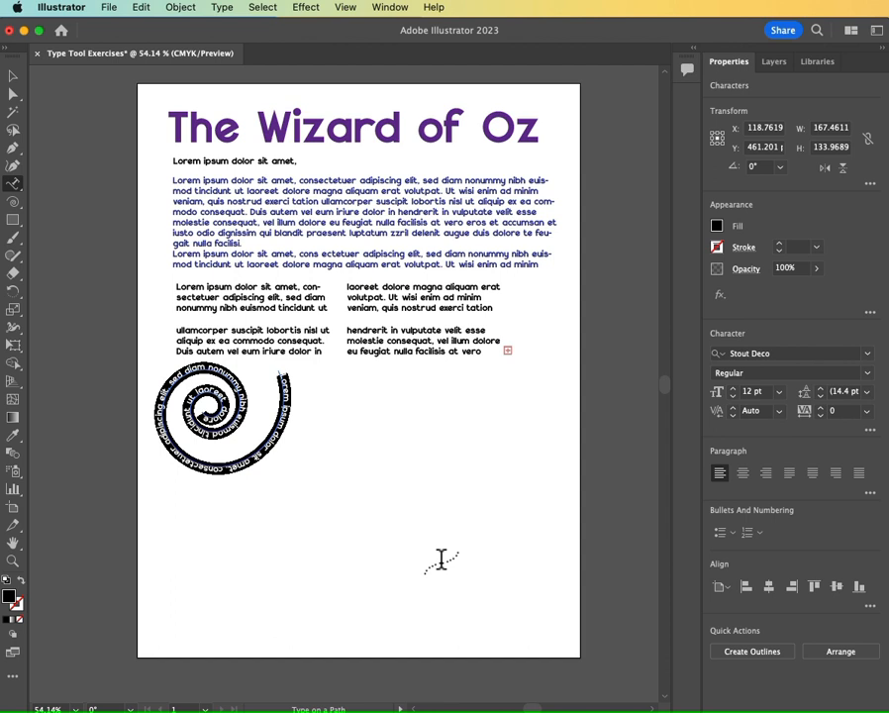
pyautogui.press('BackSpace')
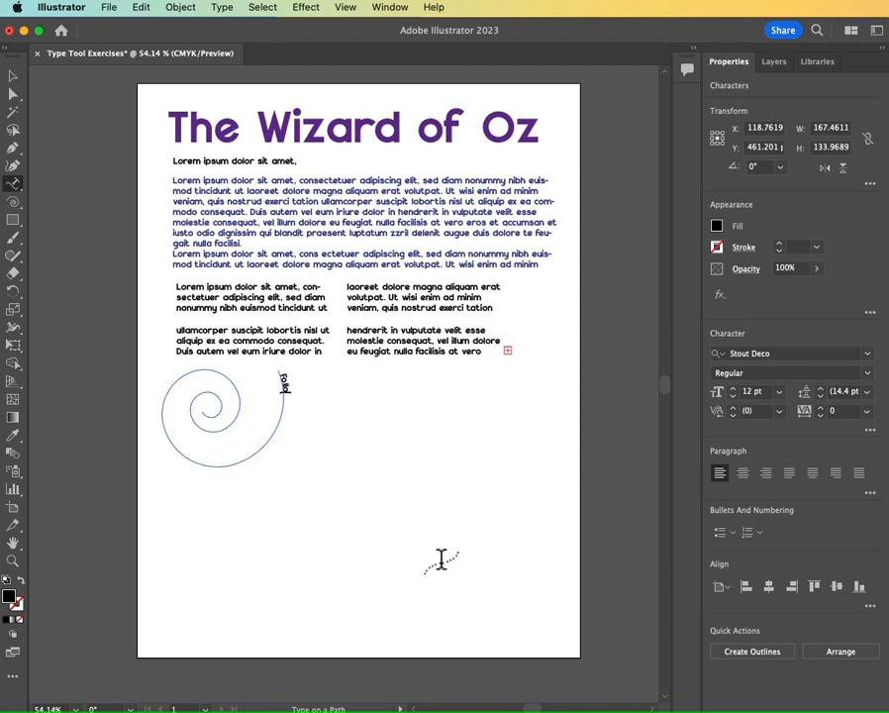
pyautogui.write('follow the yellow brick road')
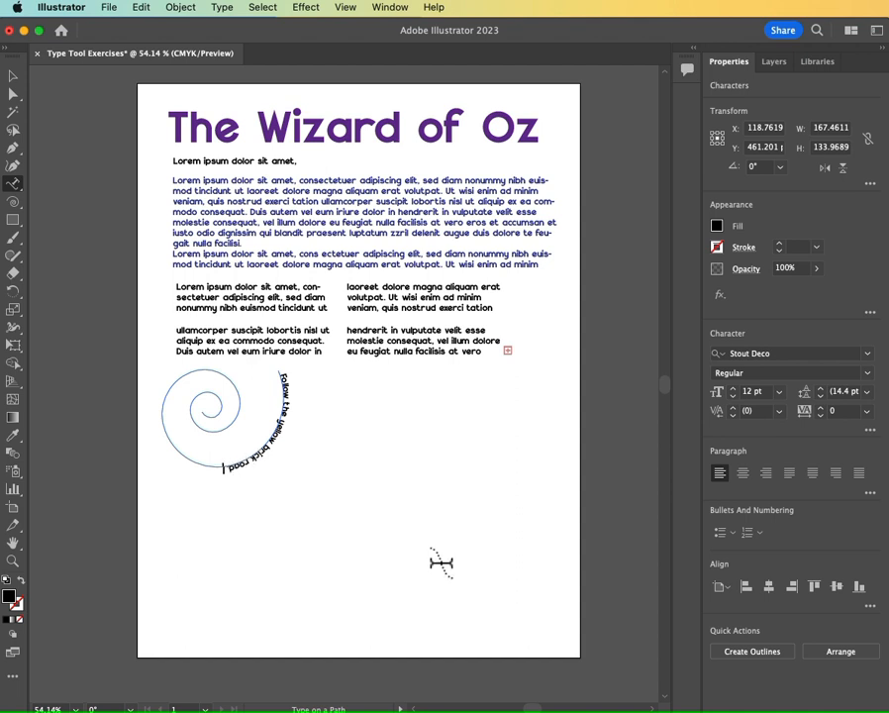
pyautogui.write(' tolow the yellow brick rod')
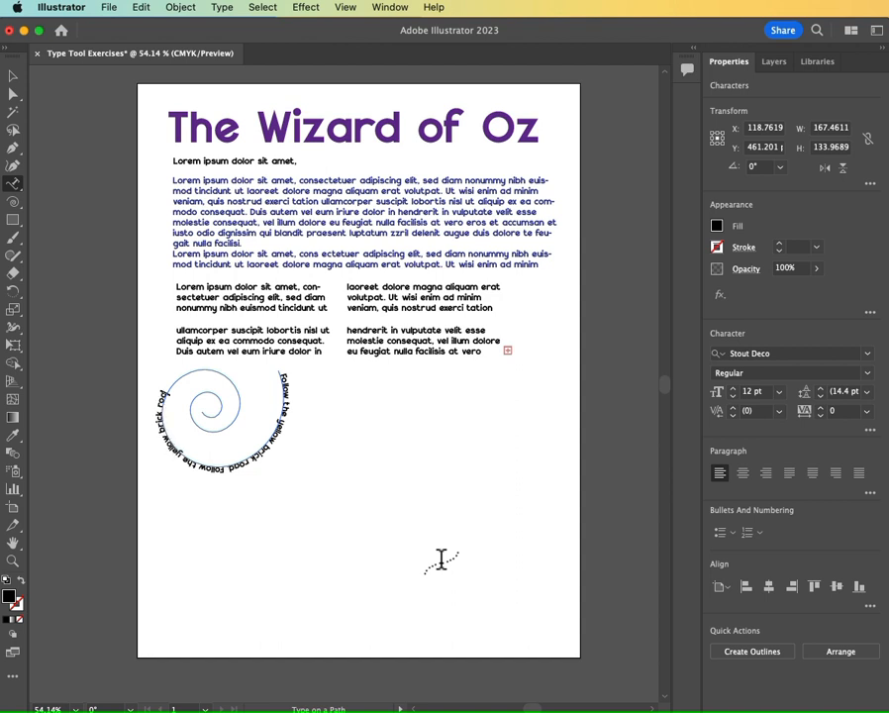
pyautogui.write(' f')
pyautogui.write('llow, follow, follow, follow the yellow brick road')
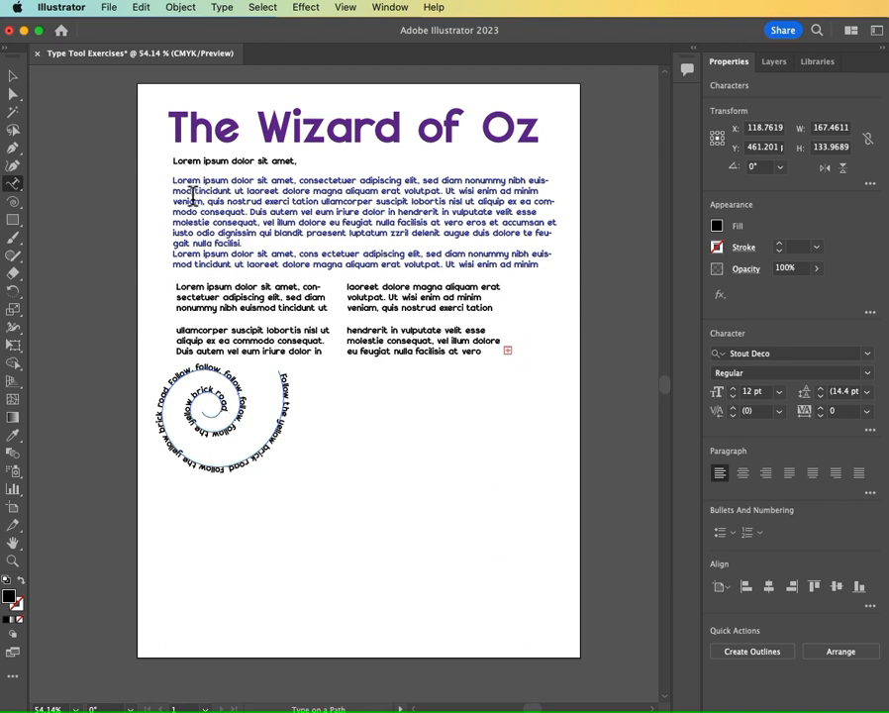
# Fill the spiral text with light orange and move it slightly to the right.
pyautogui.click(12, 79)
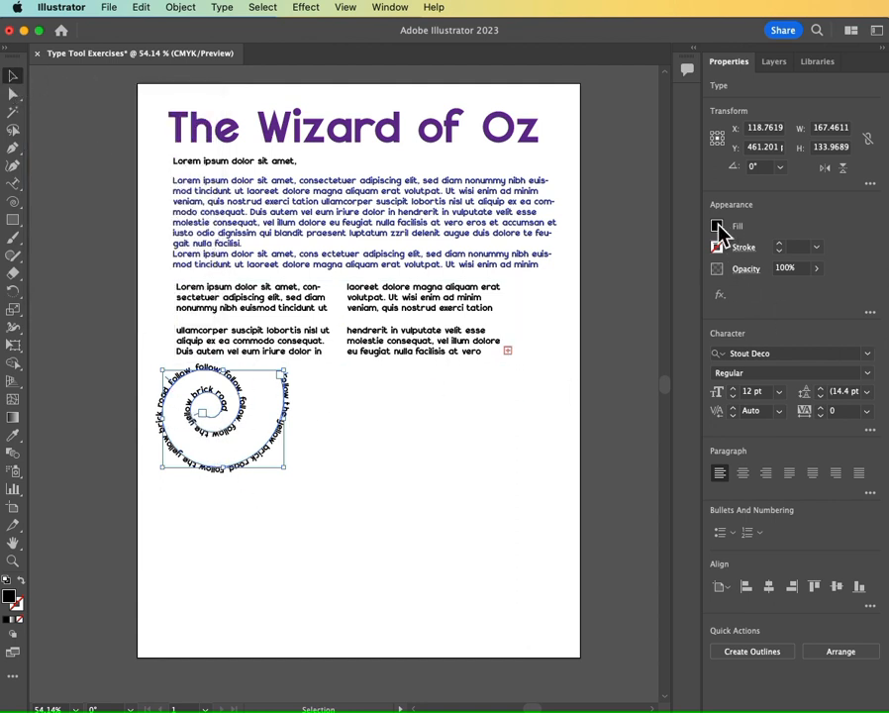
pyautogui.click(716, 227)
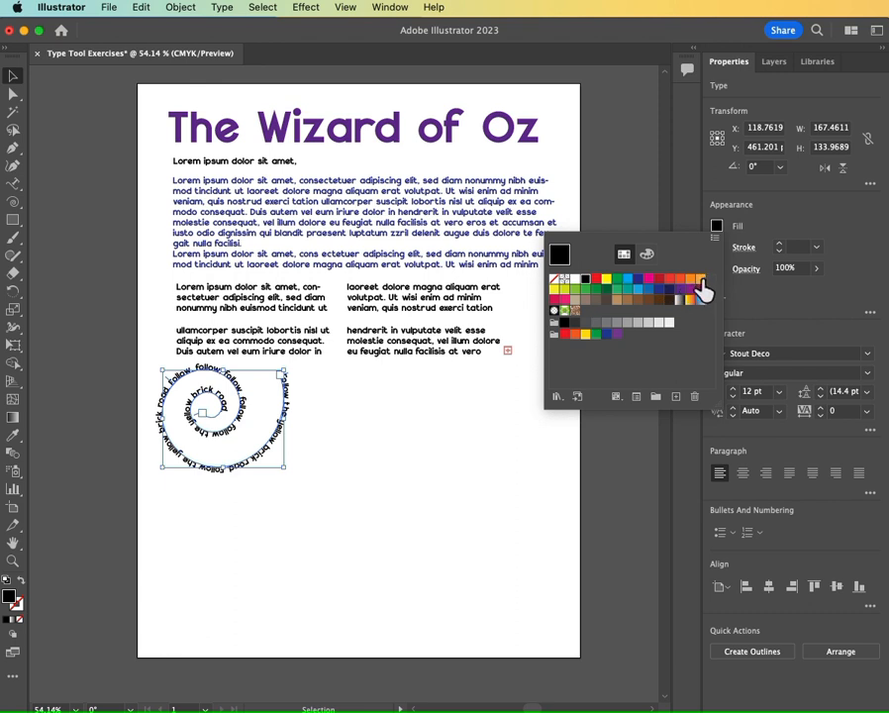
pyautogui.click(700, 280)
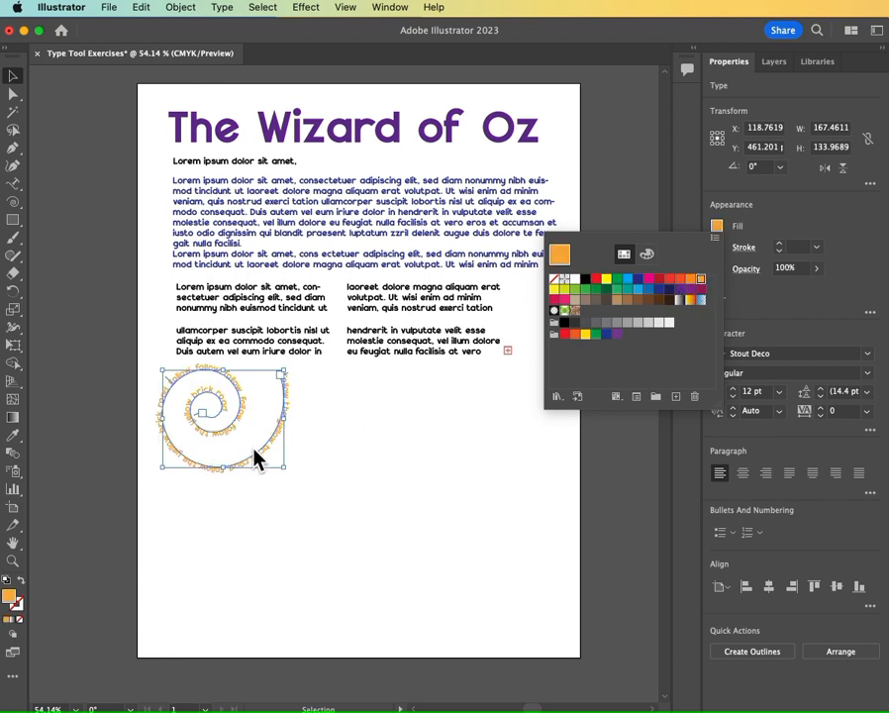
pyautogui.moveTo(262, 461); pyautogui.dragTo(281, 463)
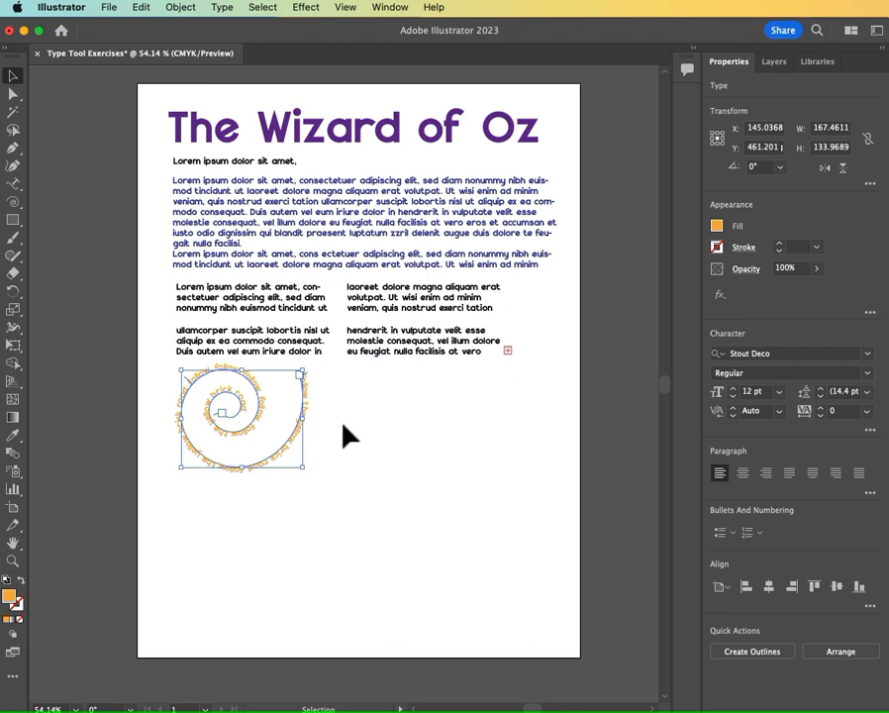
# Align the spiral text to its path by Ascender in the Type on a Path Options, with the preview on.
pyautogui.doubleClick(13, 188)
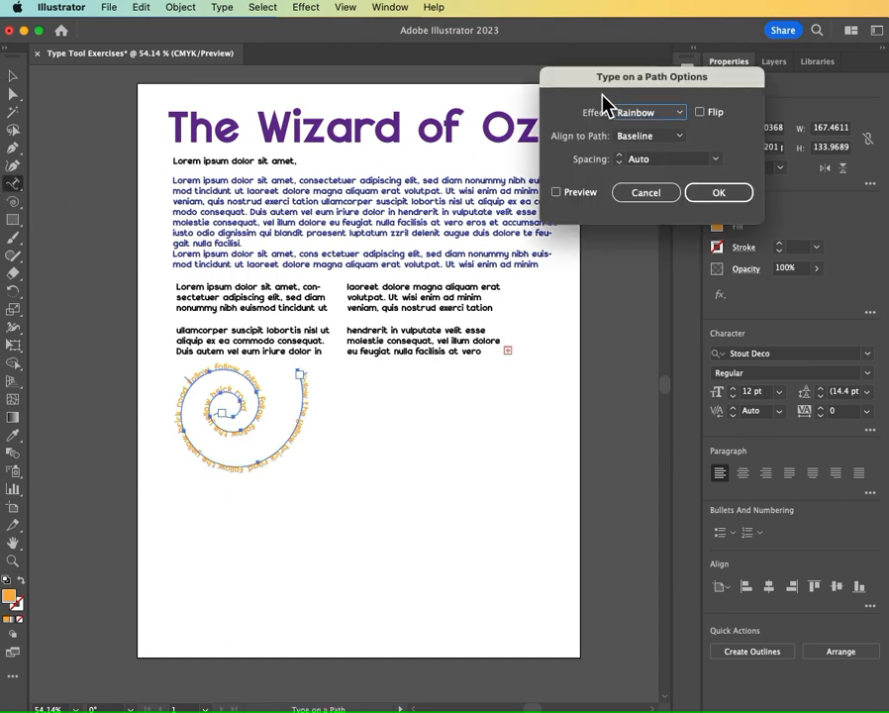
pyautogui.moveTo(577, 89); pyautogui.dragTo(488, 226)
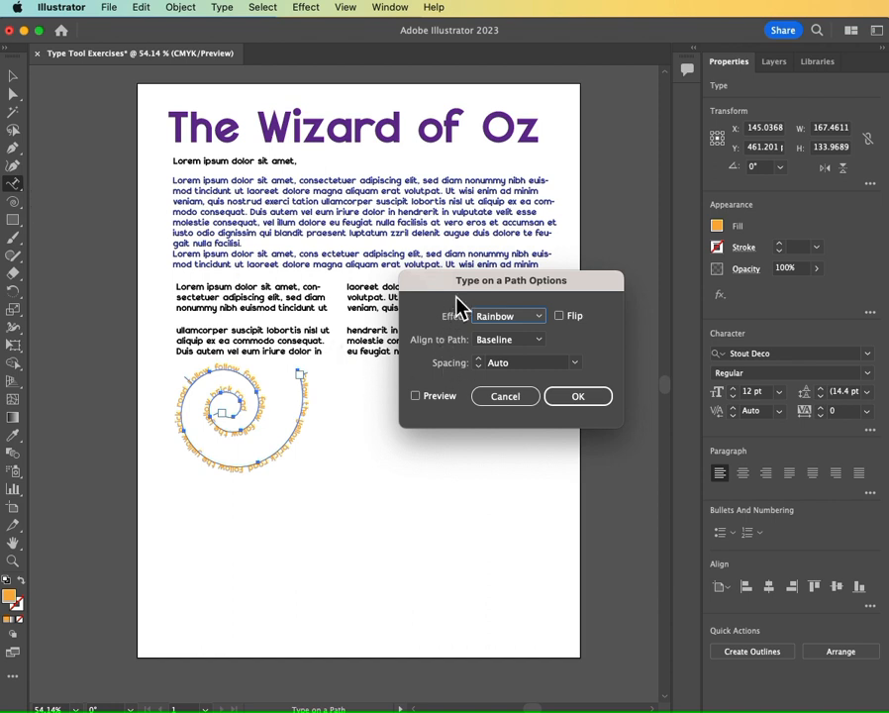
pyautogui.click(540, 317)
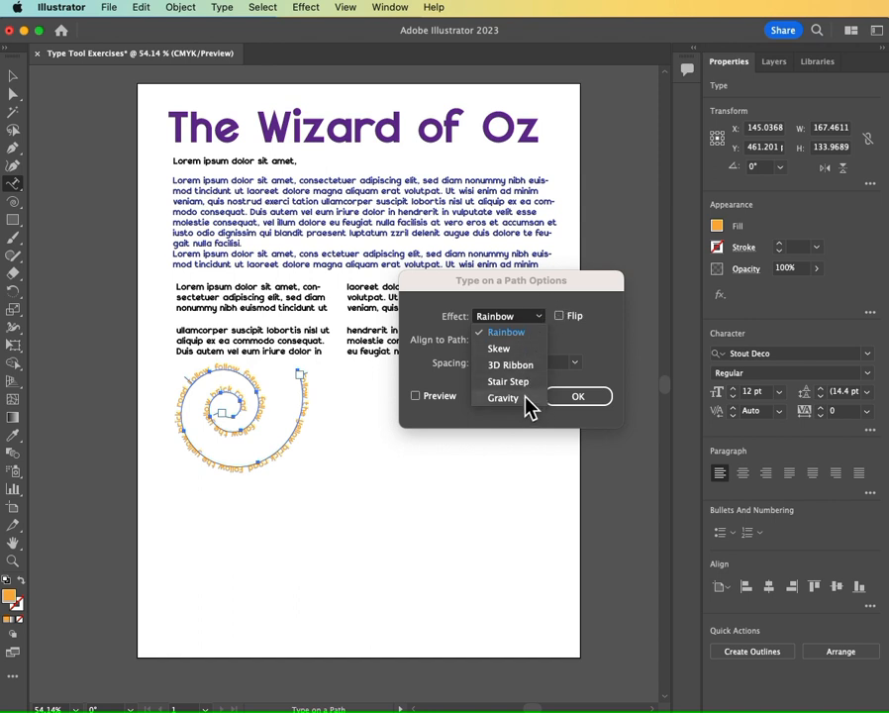
pyautogui.click(579, 341)
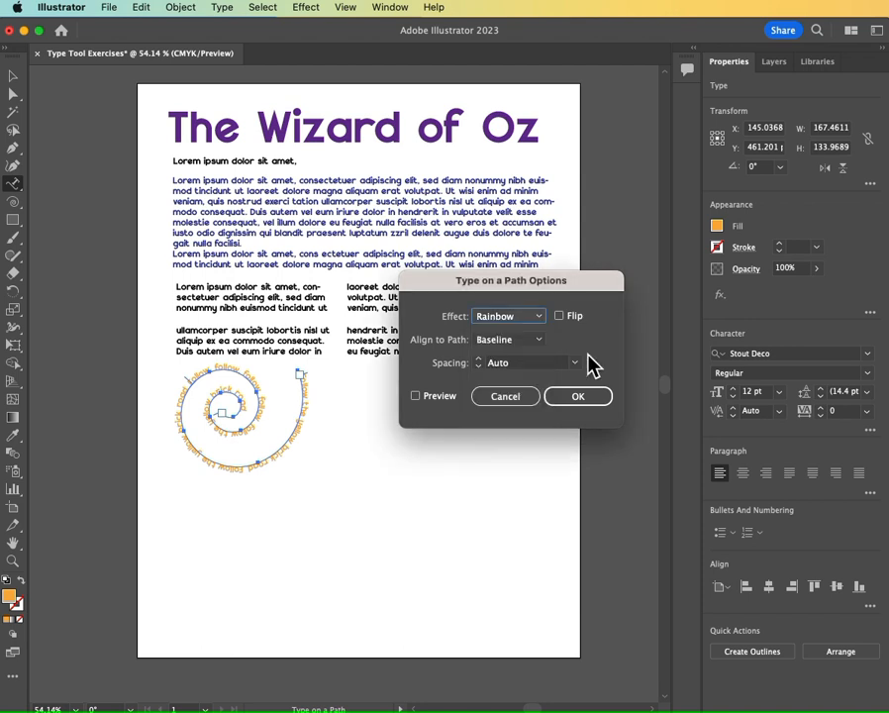
pyautogui.click(537, 340)
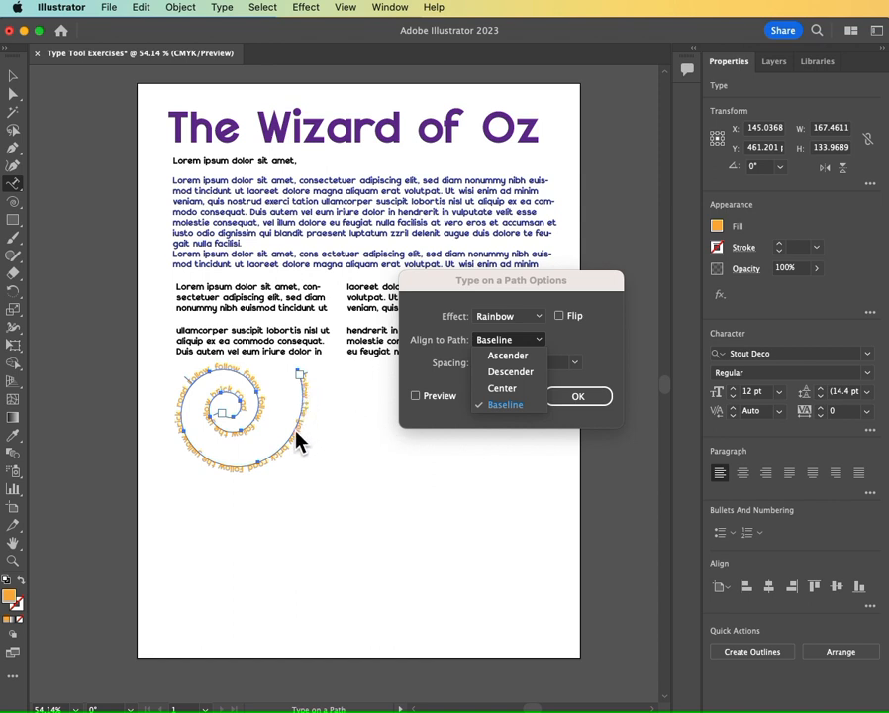
pyautogui.click(508, 358)
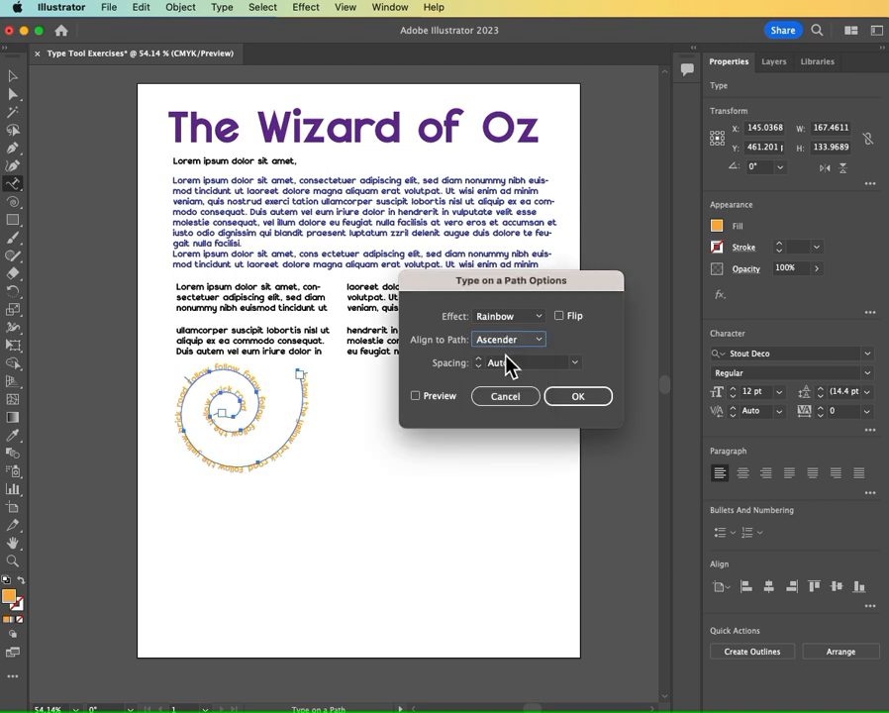
pyautogui.click(444, 399)
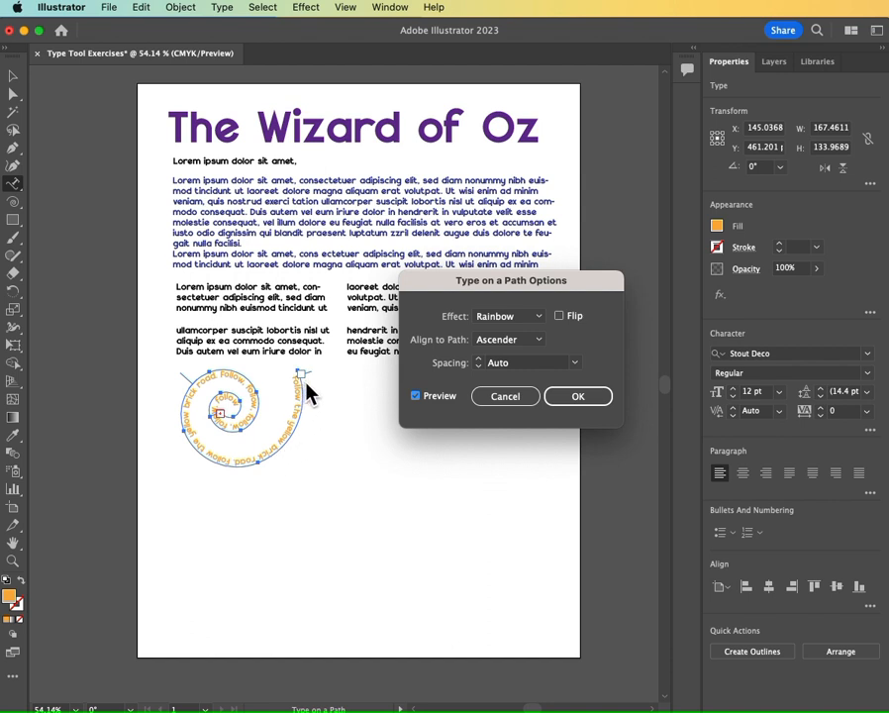
# Try the Center and Descender path alignments on the spiral text in the Type on a Path Options.
pyautogui.click(540, 343)
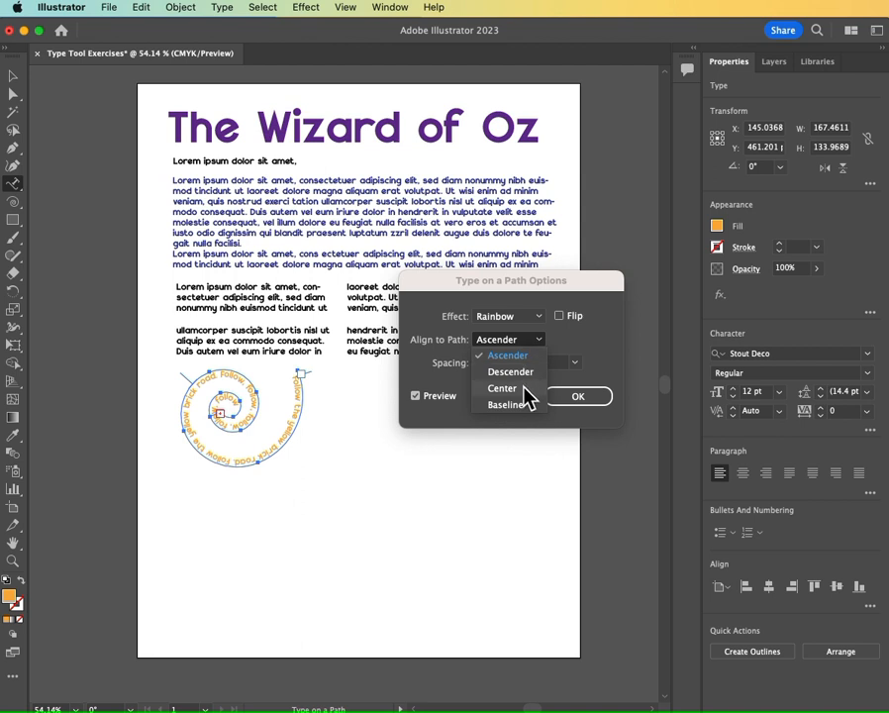
pyautogui.click(524, 390)
pyautogui.click(536, 342)
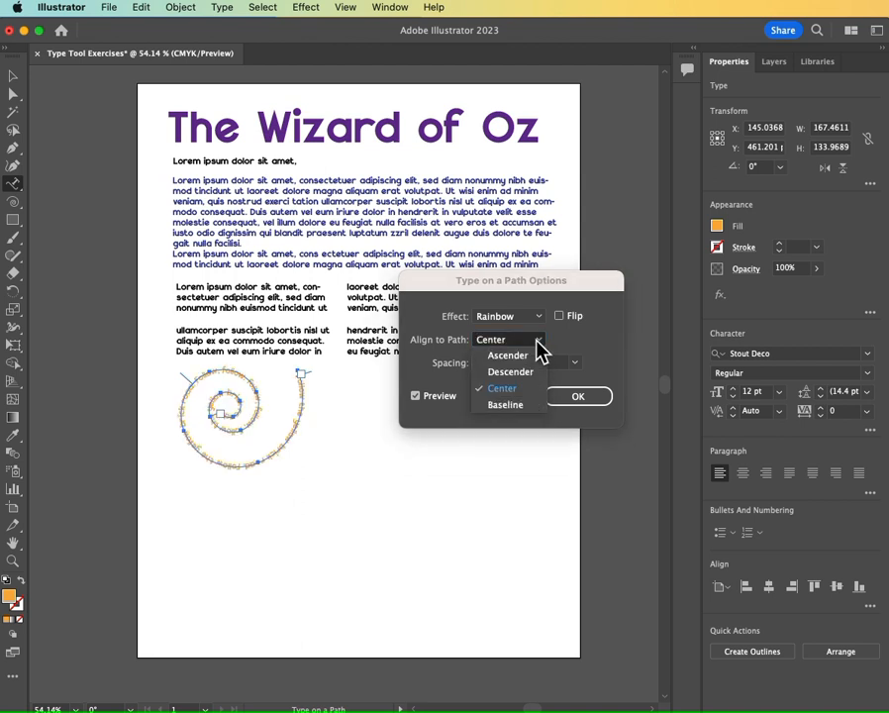
pyautogui.click(536, 372)
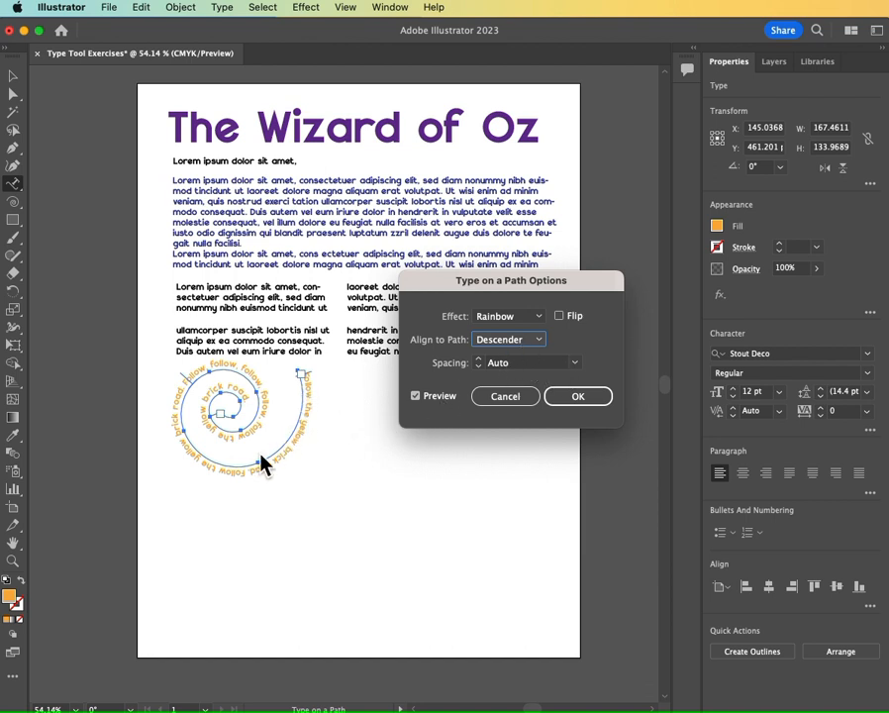
# Align the spiral text to its path by Baseline with Auto spacing and apply the path options.
pyautogui.click(530, 341)
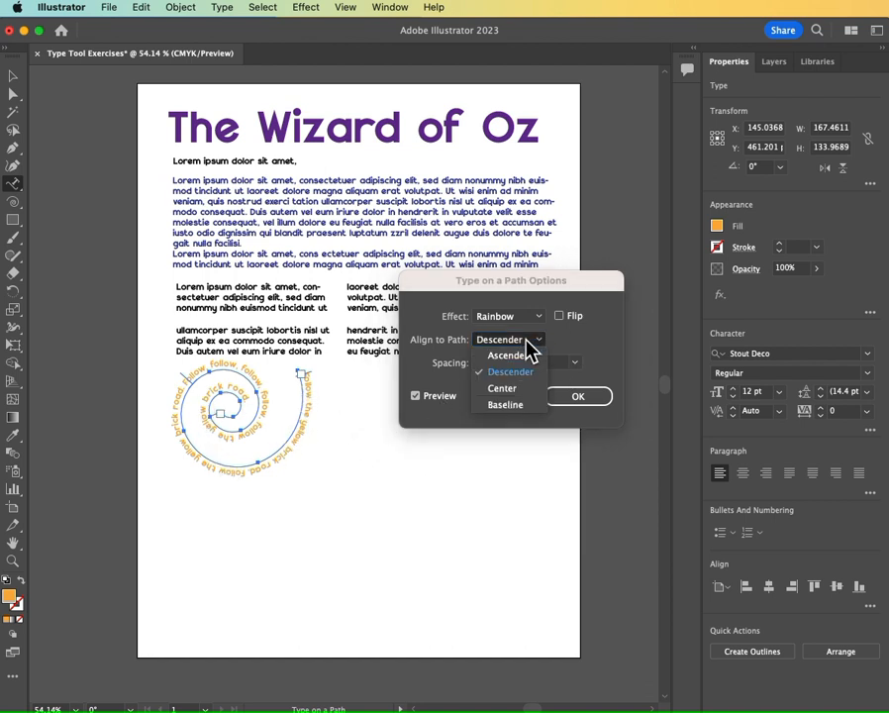
pyautogui.click(511, 406)
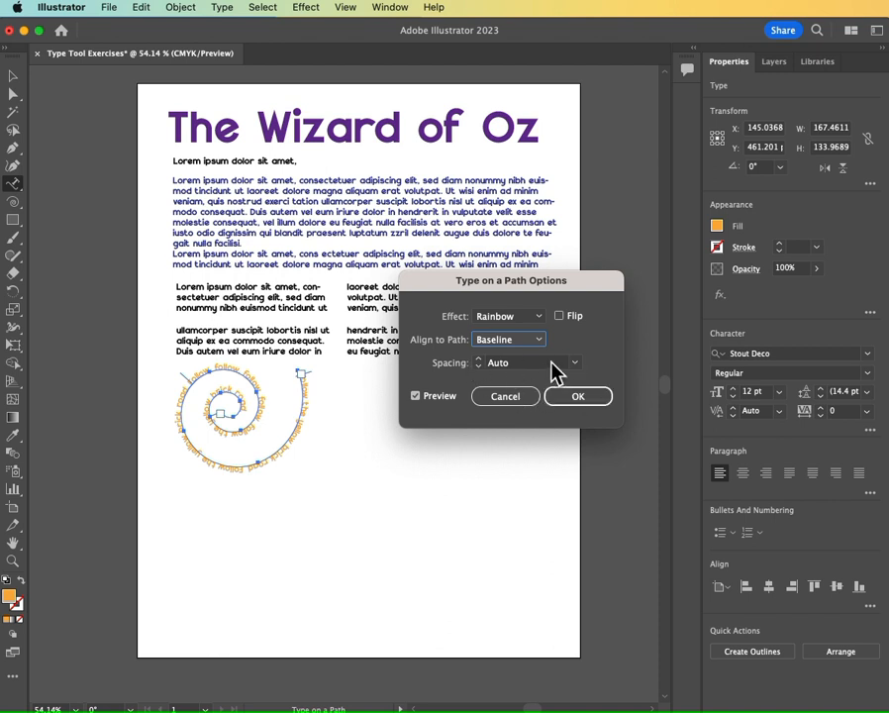
pyautogui.click(576, 363)
pyautogui.click(584, 373)
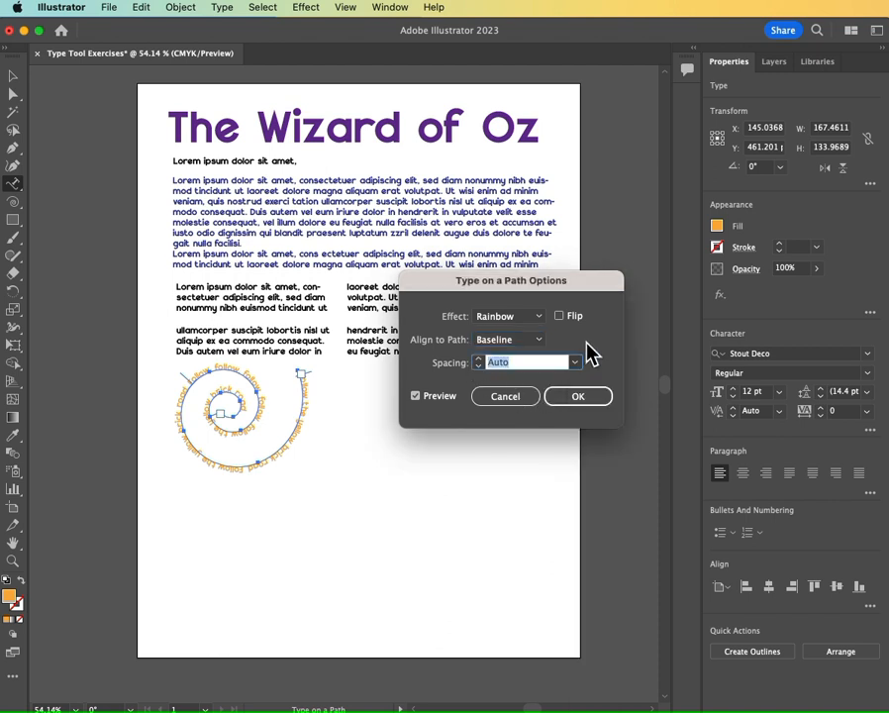
pyautogui.click(576, 400)
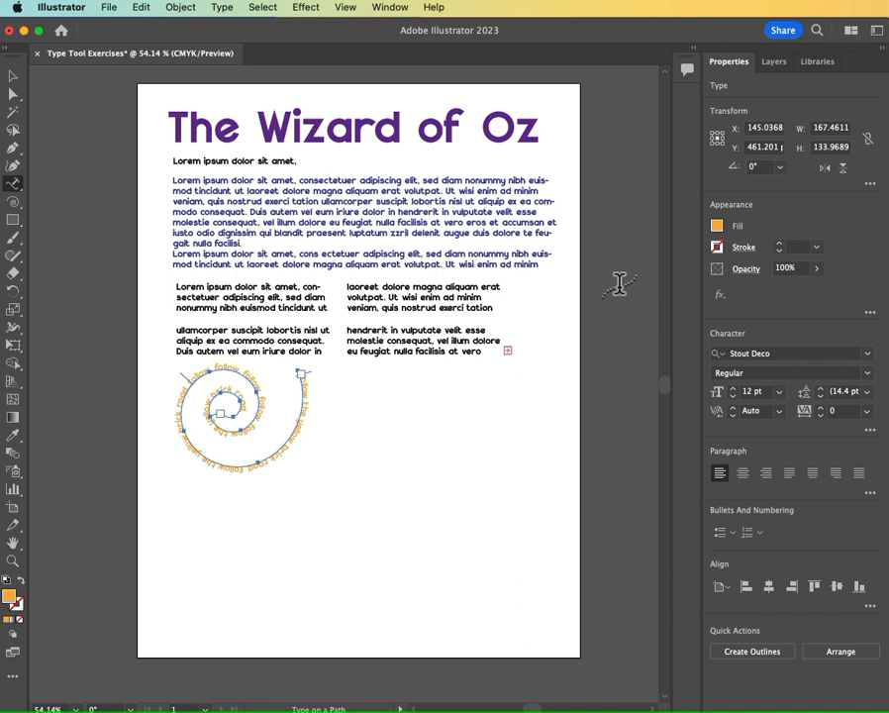
# Add the vertical point text "The Tin Man" just right of the spiral with the Vertical Type tool.
pyautogui.click(12, 187)
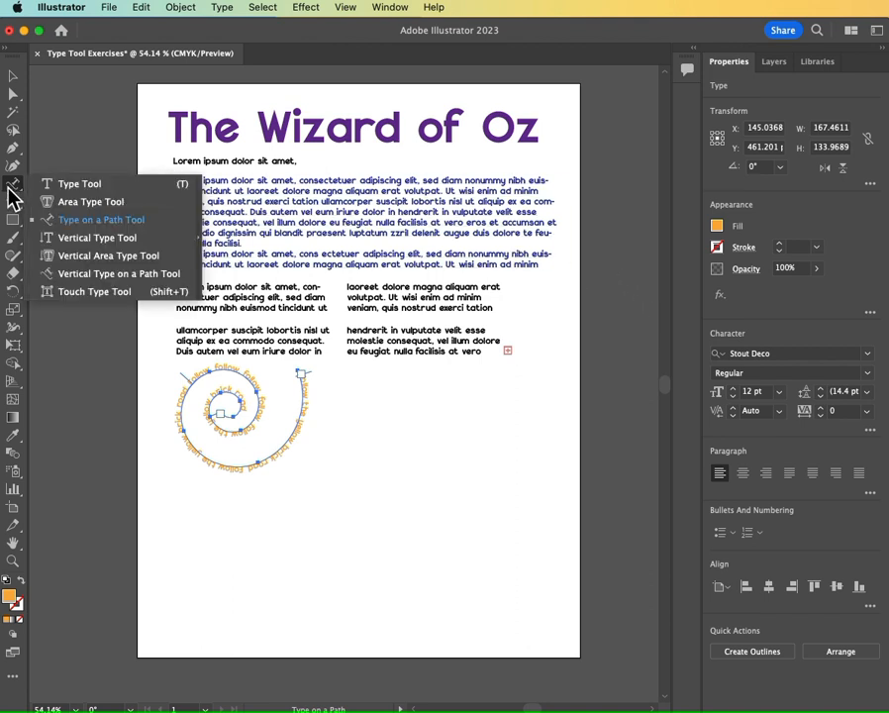
pyautogui.click(52, 241)
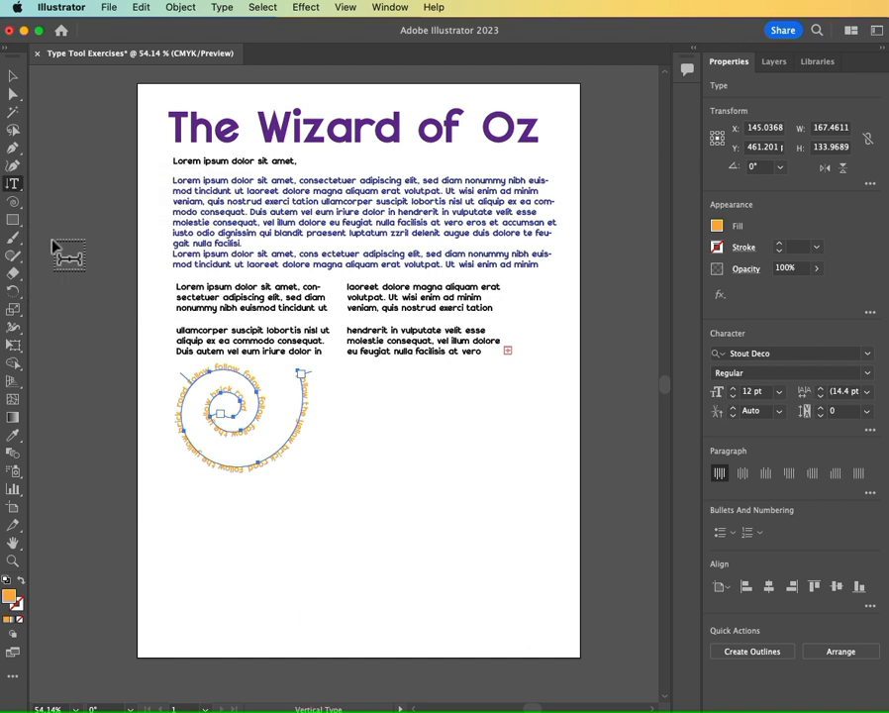
pyautogui.click(354, 400)
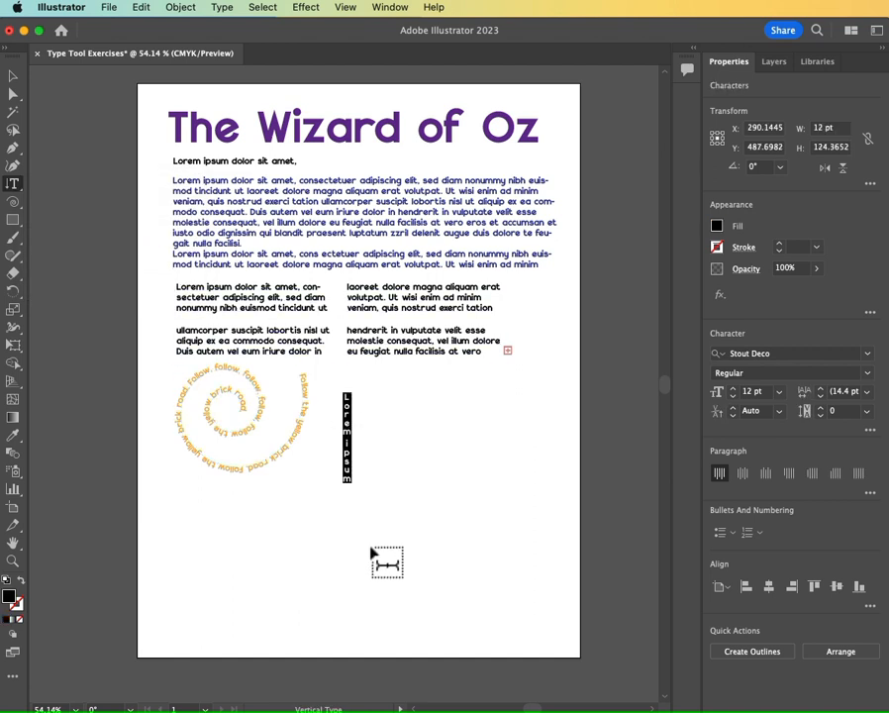
pyautogui.write('The')
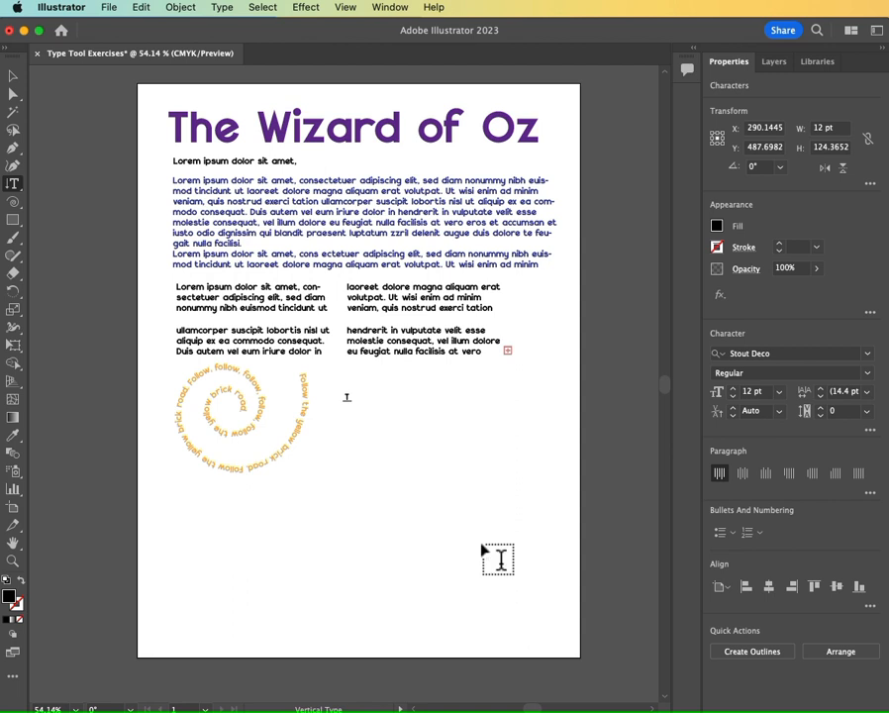
pyautogui.write(' Tin Man')
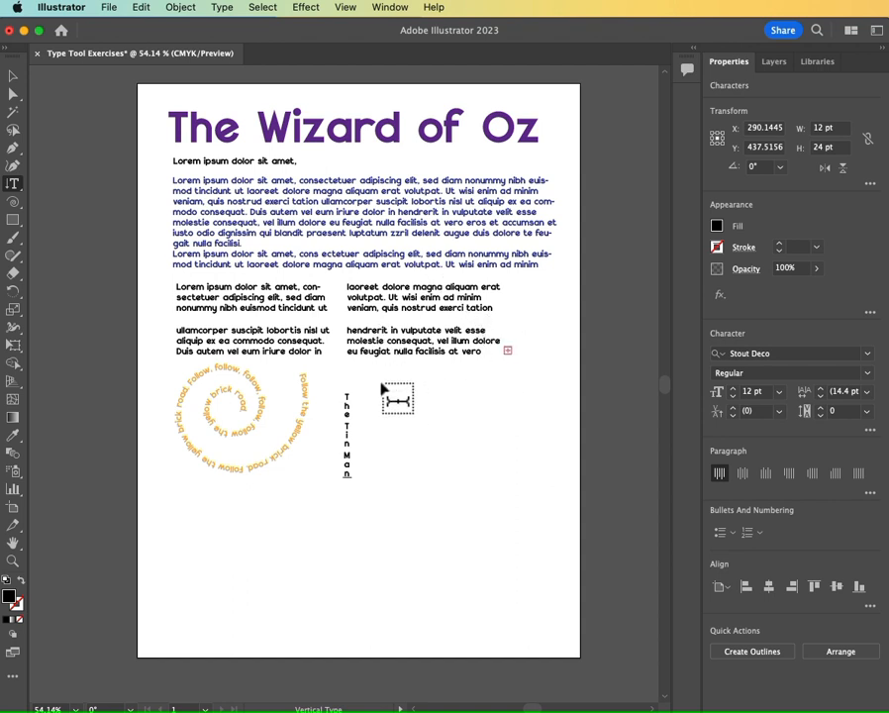
# Draw a vertical placeholder text area about 103 by 145 pt right of "The Tin Man" and move it slightly right and up.
pyautogui.click(380, 379)
pyautogui.moveTo(394, 420); pyautogui.dragTo(450, 483)
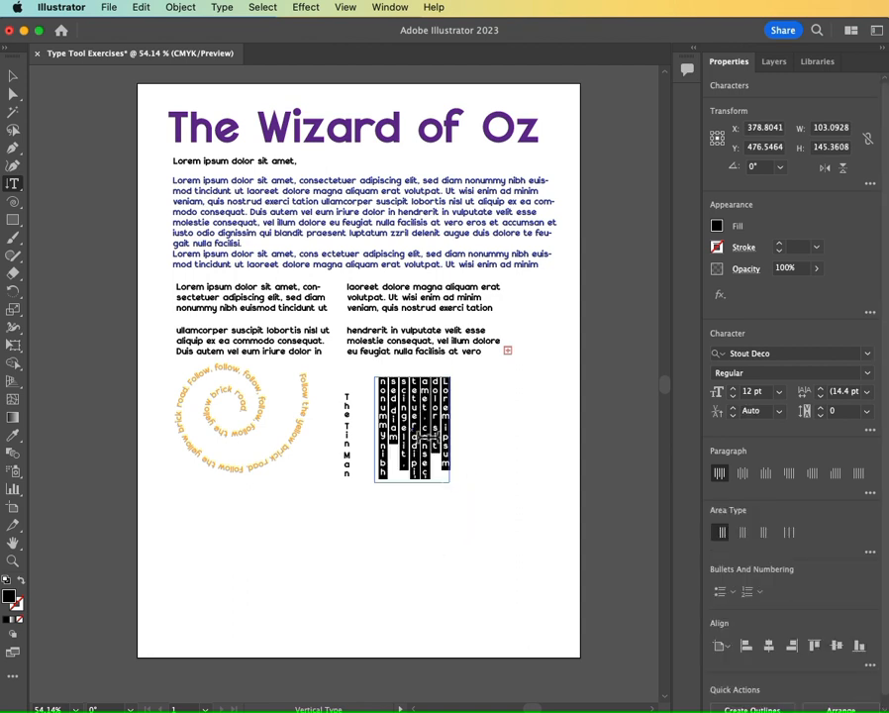
pyautogui.click(13, 77)
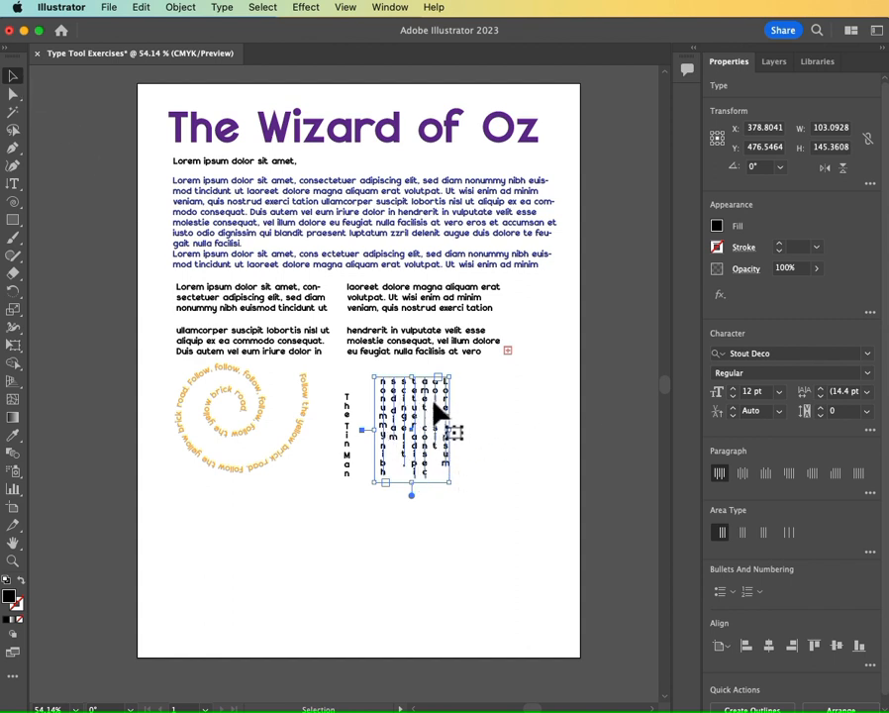
pyautogui.moveTo(431, 407)
pyautogui.mouseDown()
pyautogui.moveTo(448, 404)
pyautogui.moveTo(442, 398)
pyautogui.mouseUp()
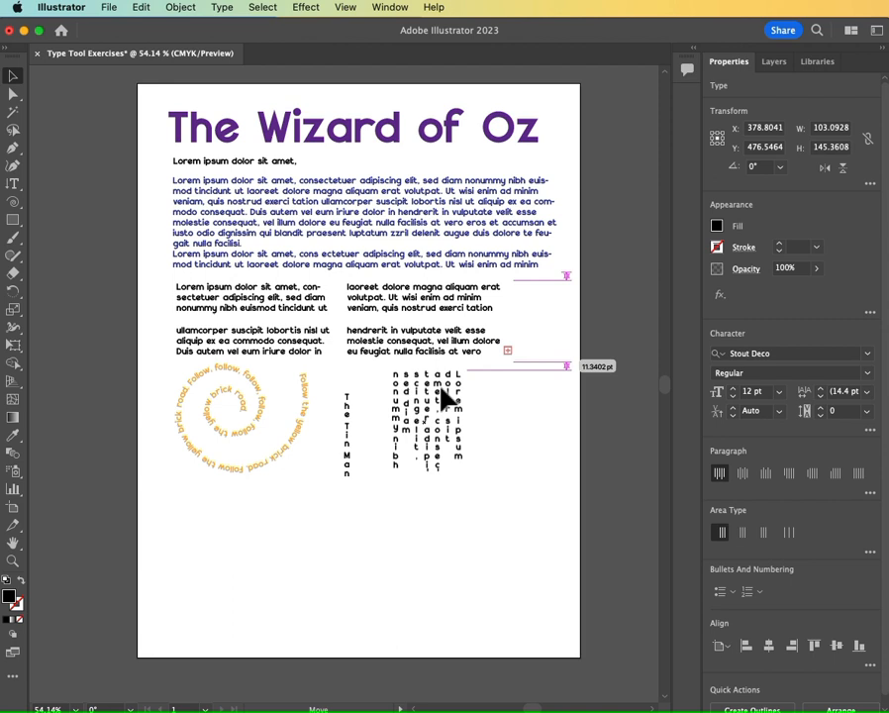
# Move "The Tin Man" up level with the spiral and fill it with grey C=17 M=8 Y=5 K=39 from the Metal swatch library.
pyautogui.click(348, 441)
pyautogui.moveTo(348, 446); pyautogui.dragTo(355, 414)
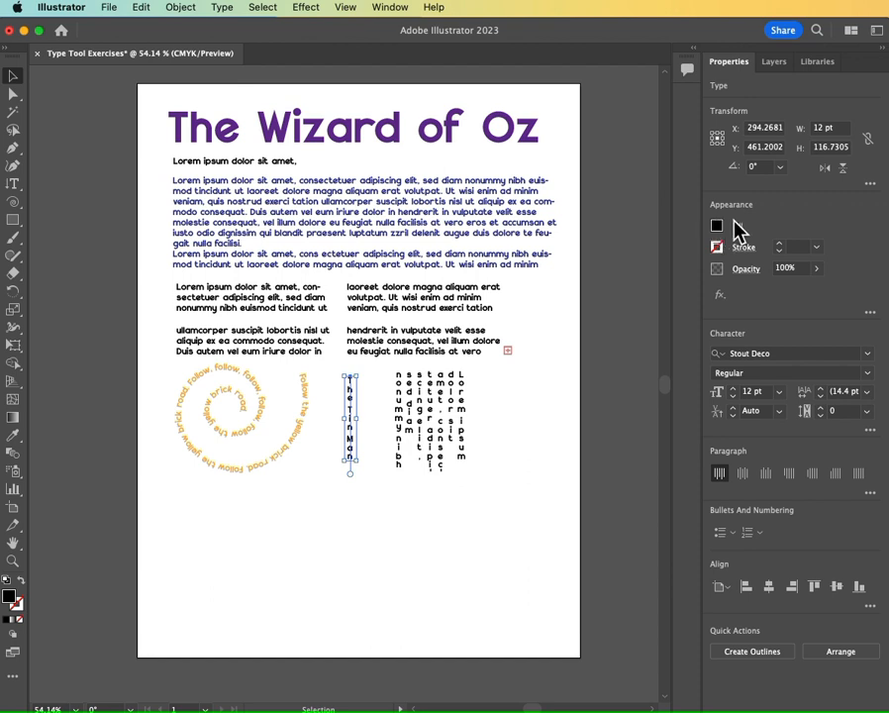
pyautogui.click(718, 228)
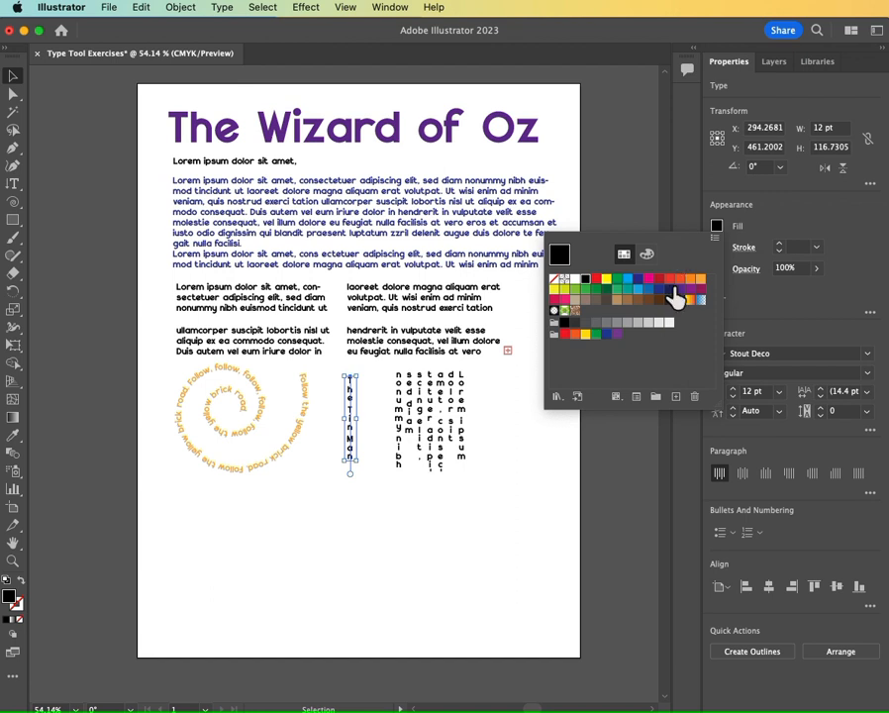
pyautogui.click(555, 396)
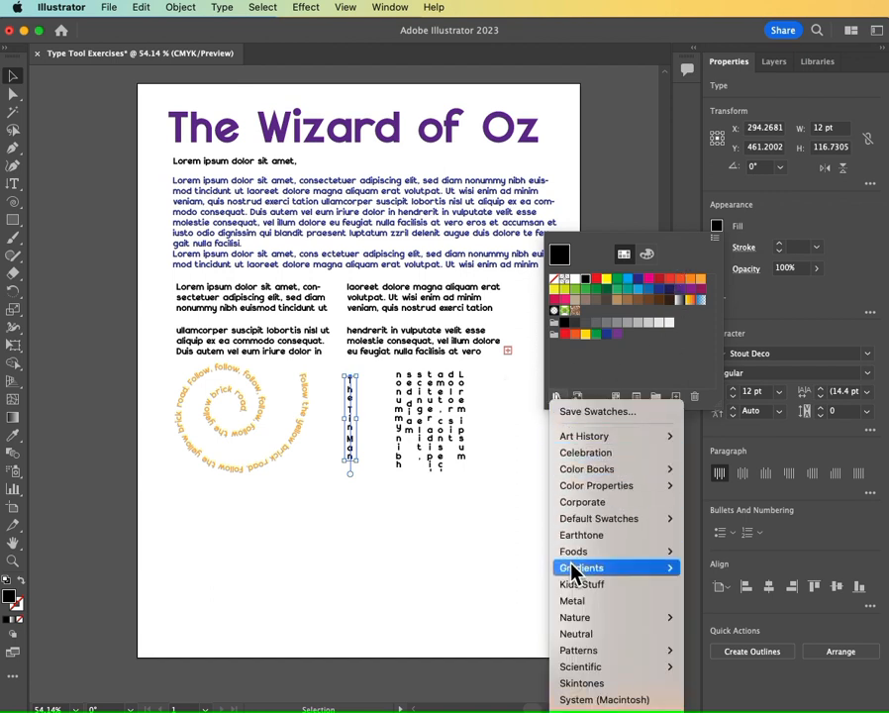
pyautogui.click(575, 601)
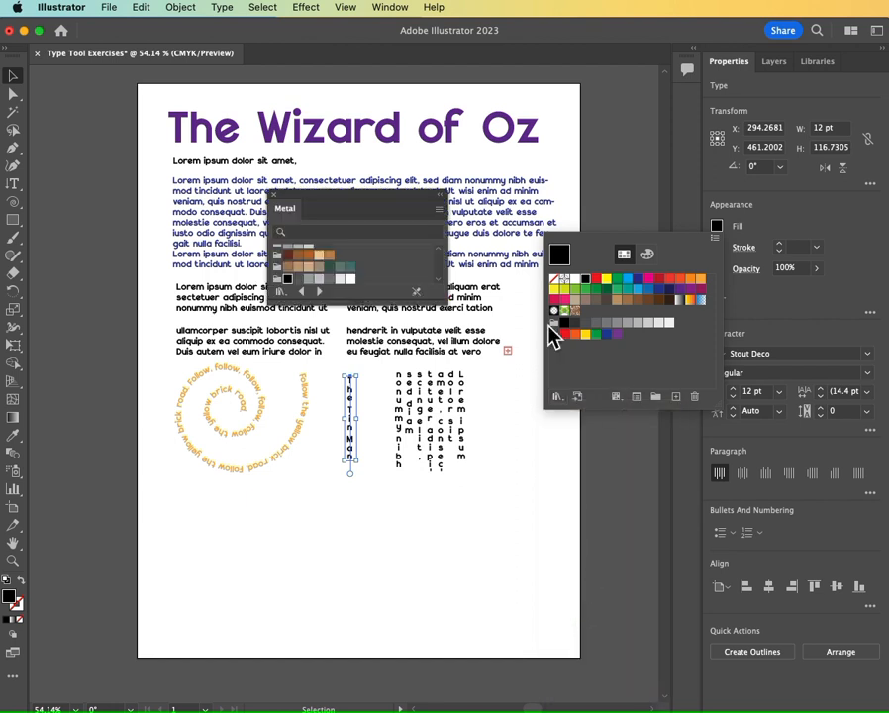
pyautogui.moveTo(396, 206); pyautogui.dragTo(599, 94)
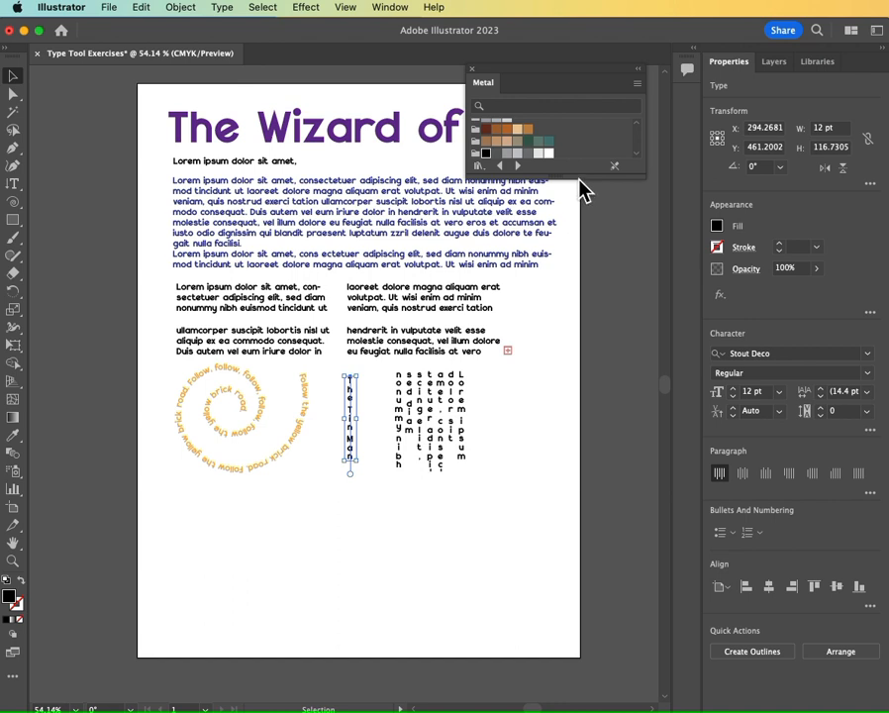
pyautogui.moveTo(577, 175); pyautogui.dragTo(585, 311)
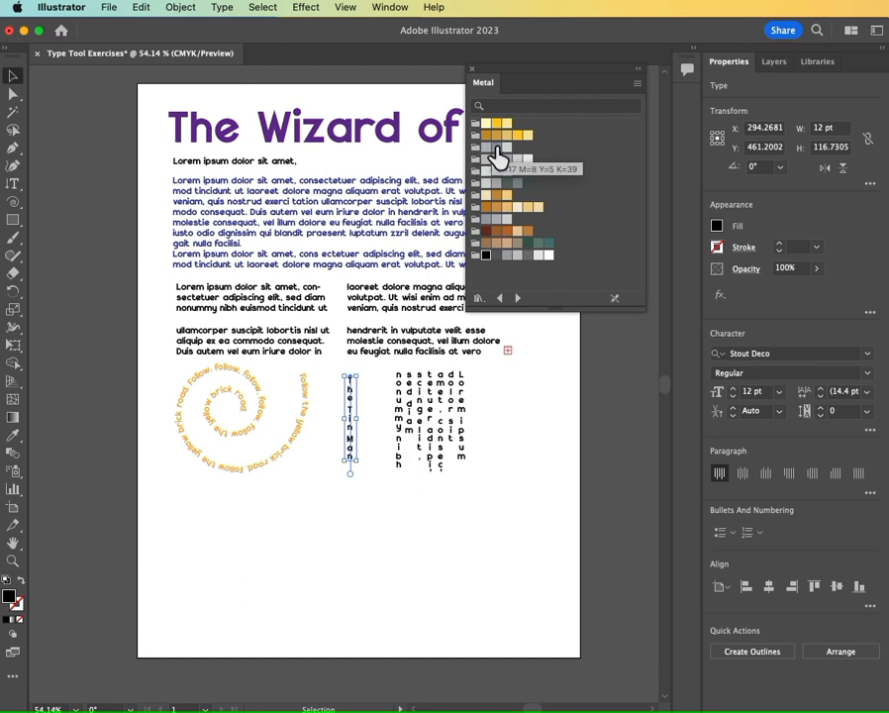
pyautogui.click(496, 148)
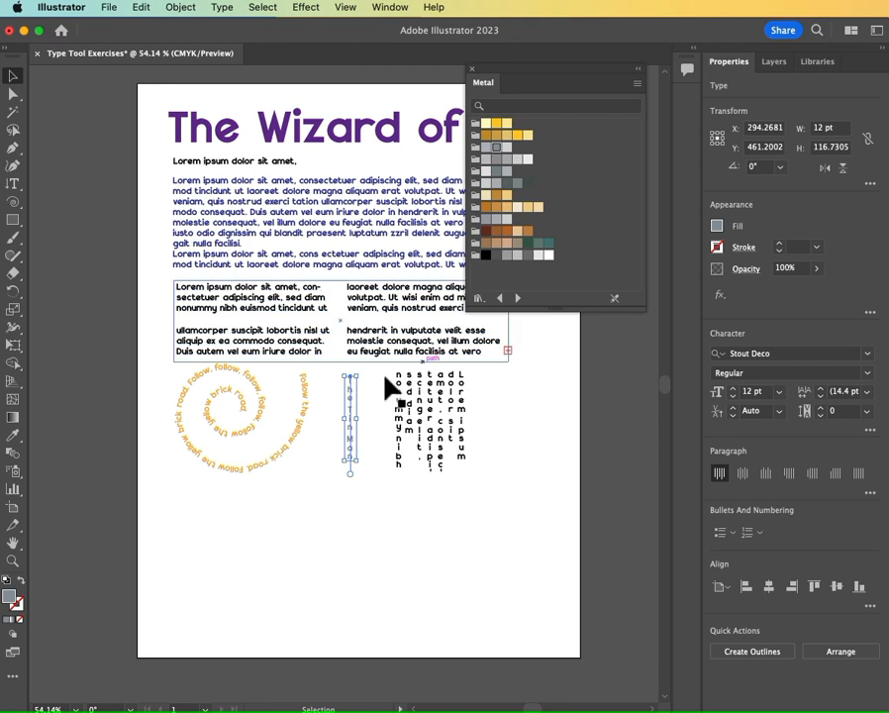
pyautogui.click(473, 70)
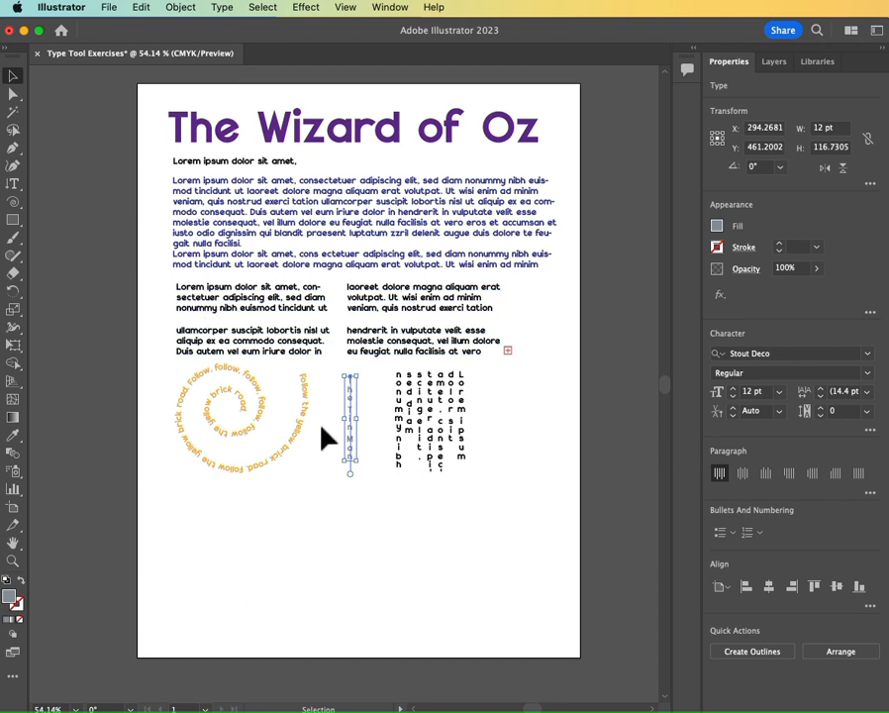
pyautogui.click(46, 191)
pyautogui.click(13, 184)
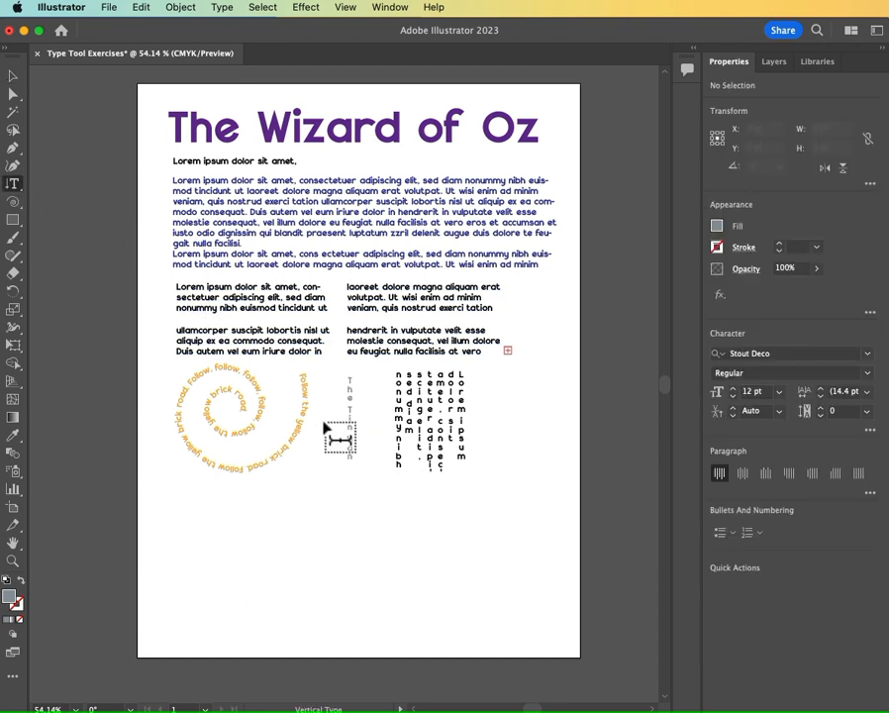
pyautogui.click(352, 422)
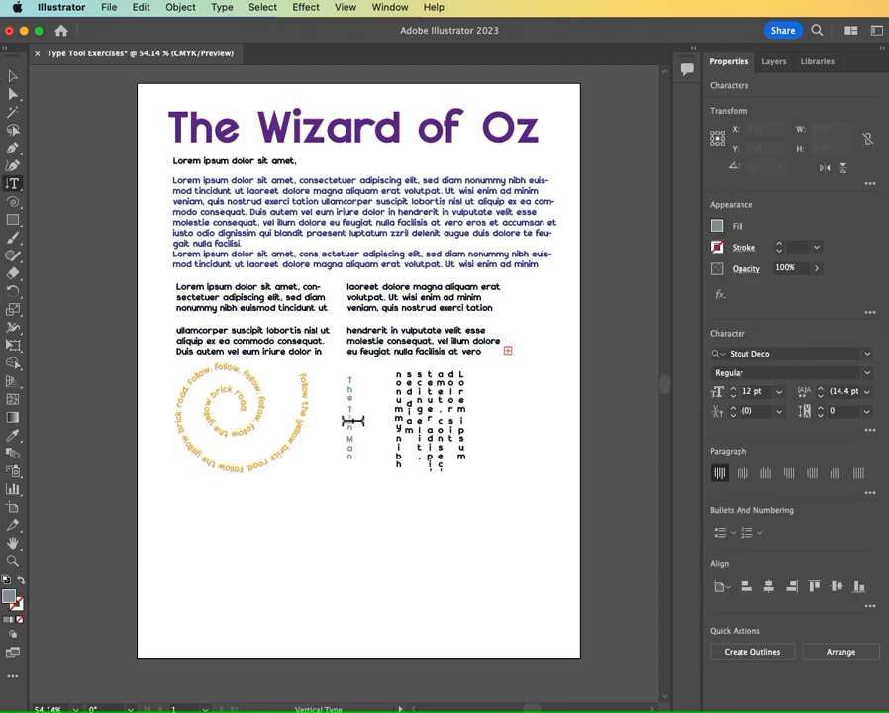
pyautogui.doubleClick(353, 421)
pyautogui.click(353, 421)
pyautogui.moveTo(354, 419); pyautogui.dragTo(355, 421)
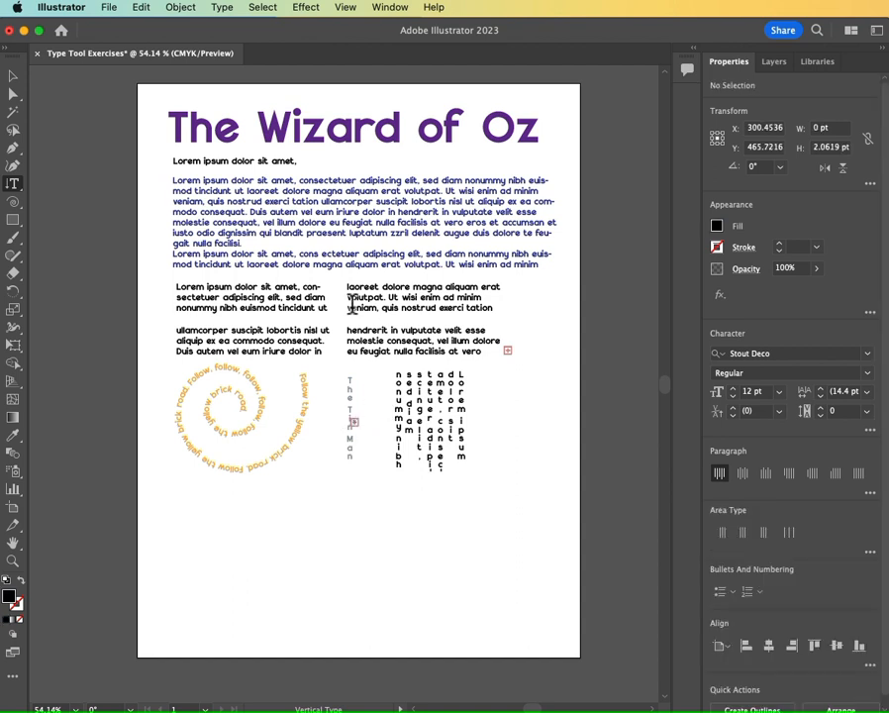
pyautogui.click(12, 77)
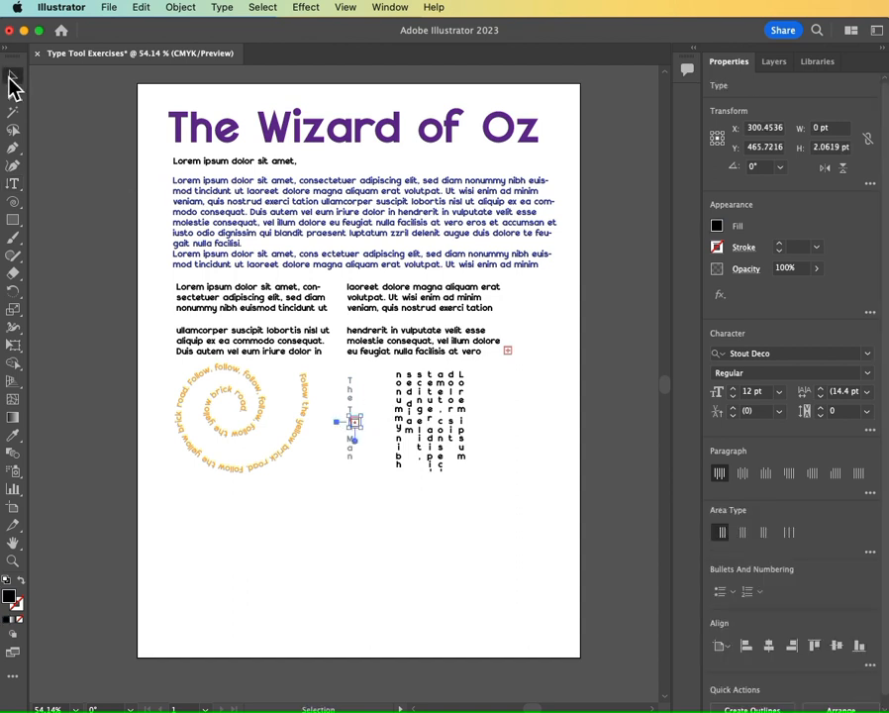
pyautogui.click(12, 183)
pyautogui.click(351, 420)
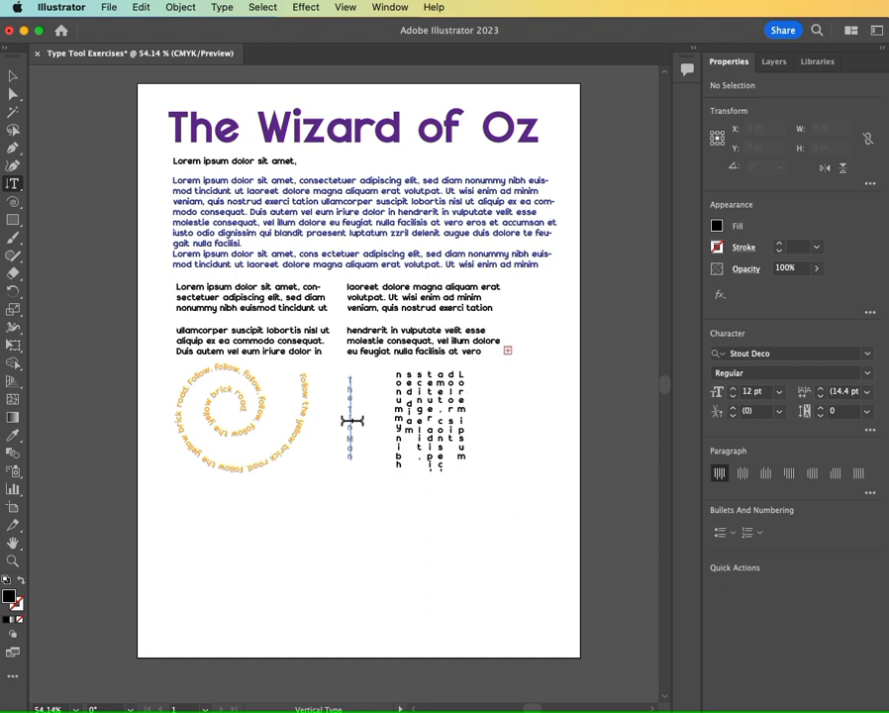
pyautogui.click(352, 422)
pyautogui.tripleClick(351, 421)
pyautogui.click(353, 422)
pyautogui.tripleClick(352, 422)
pyautogui.click(352, 422)
pyautogui.click(348, 426)
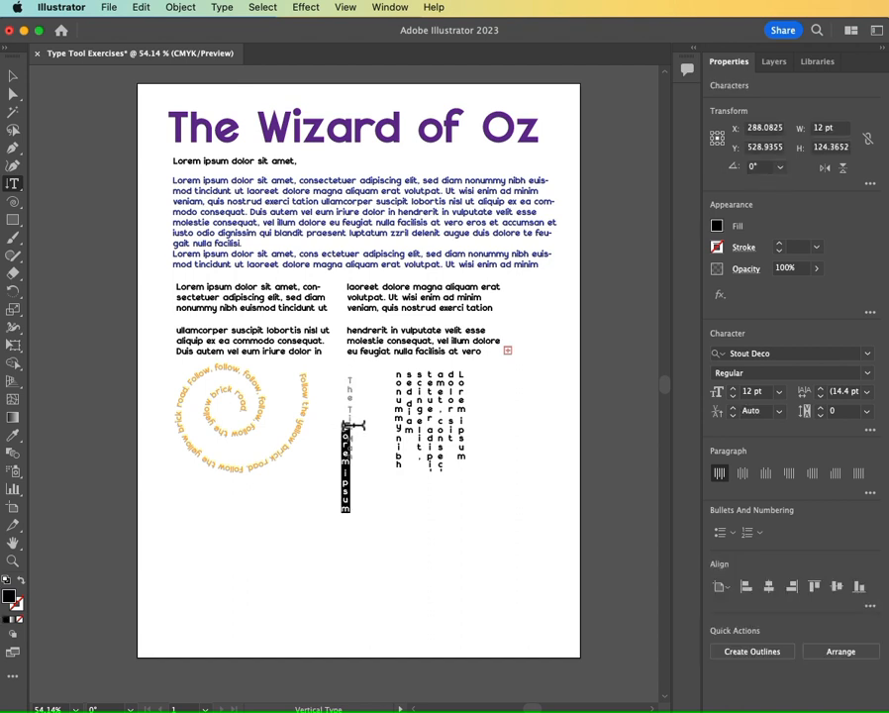
pyautogui.click(13, 78)
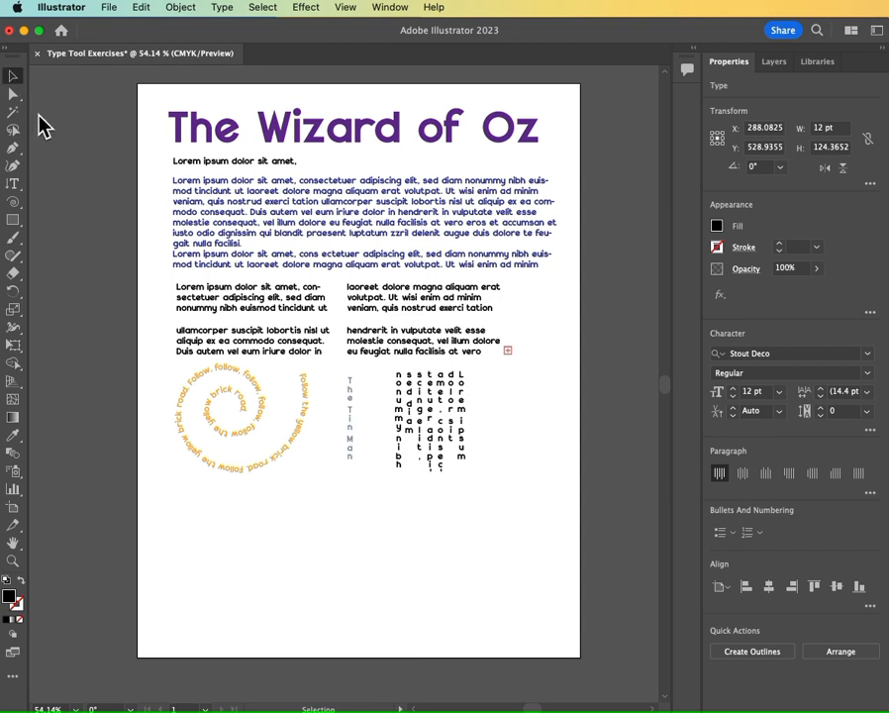
# Set the entire vertical text "The Tin Man" in All Caps.
pyautogui.click(13, 186)
pyautogui.doubleClick(350, 420)
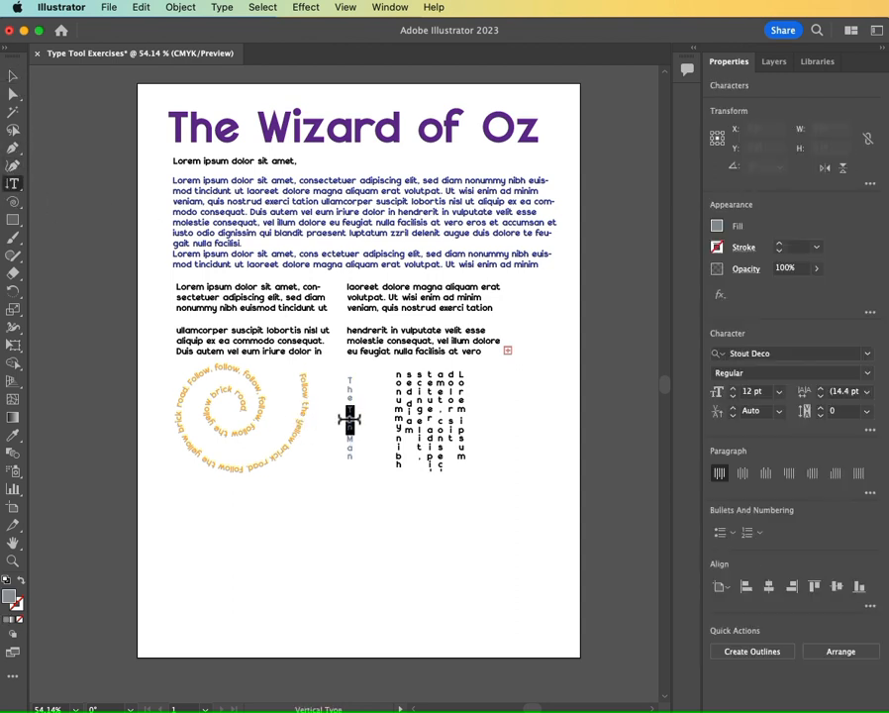
pyautogui.tripleClick(349, 418)
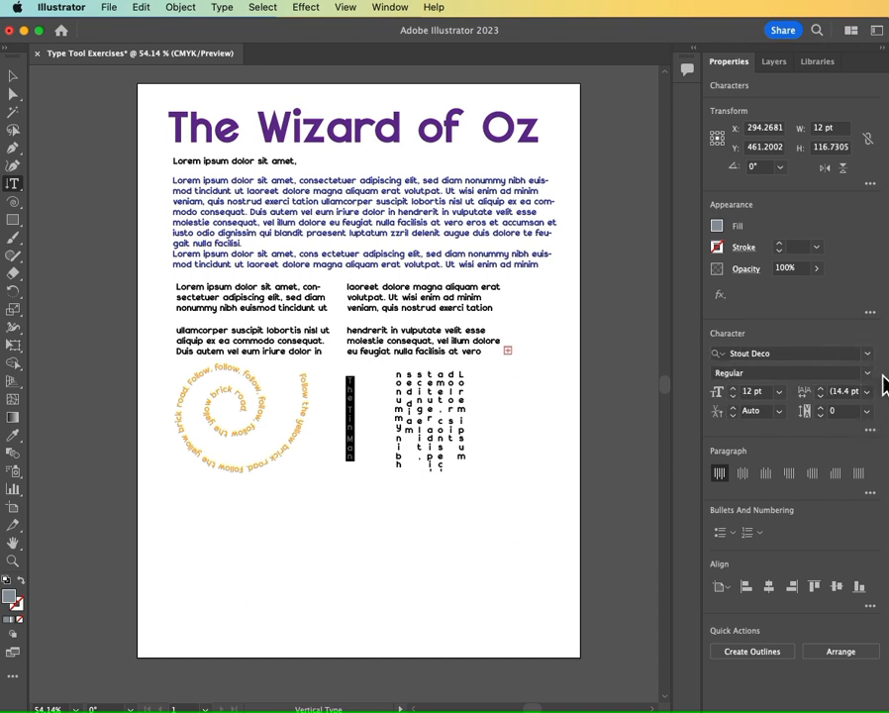
pyautogui.click(870, 433)
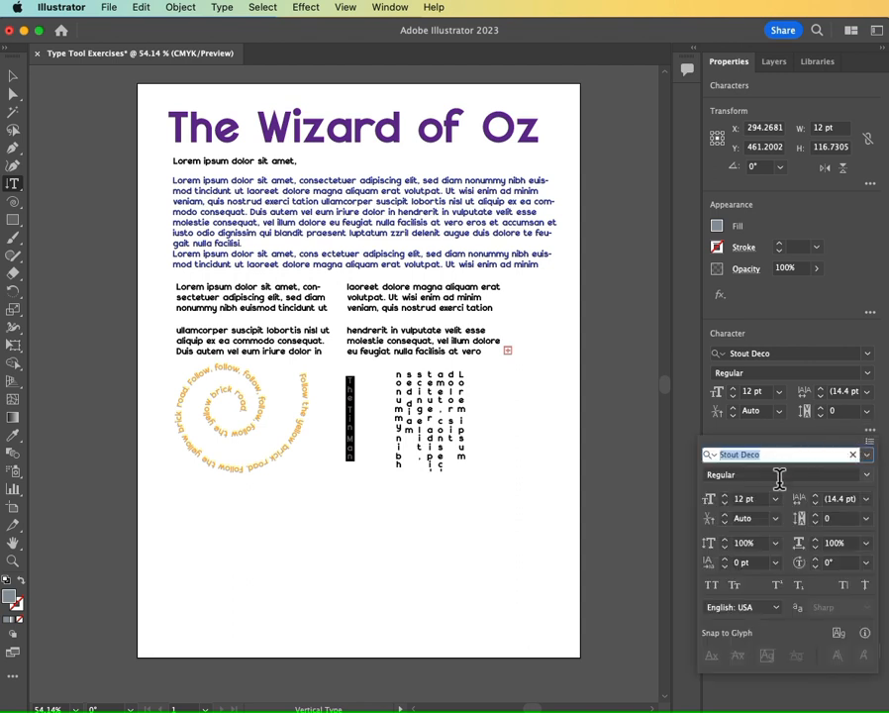
pyautogui.click(712, 589)
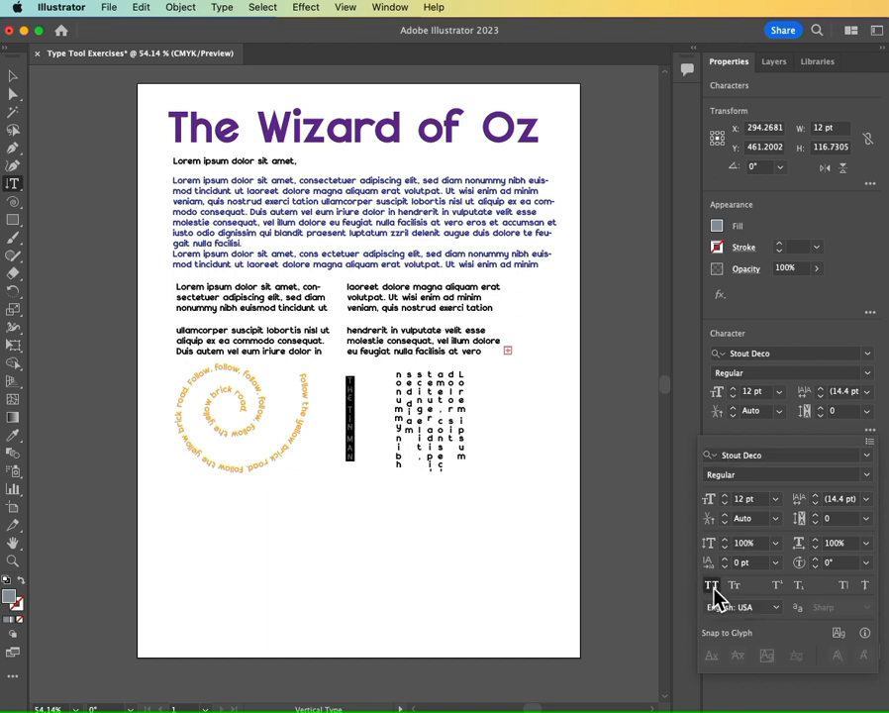
# Set the vertical text "THE TIN MAN" to 18 pt with tracking of -50.
pyautogui.click(777, 501)
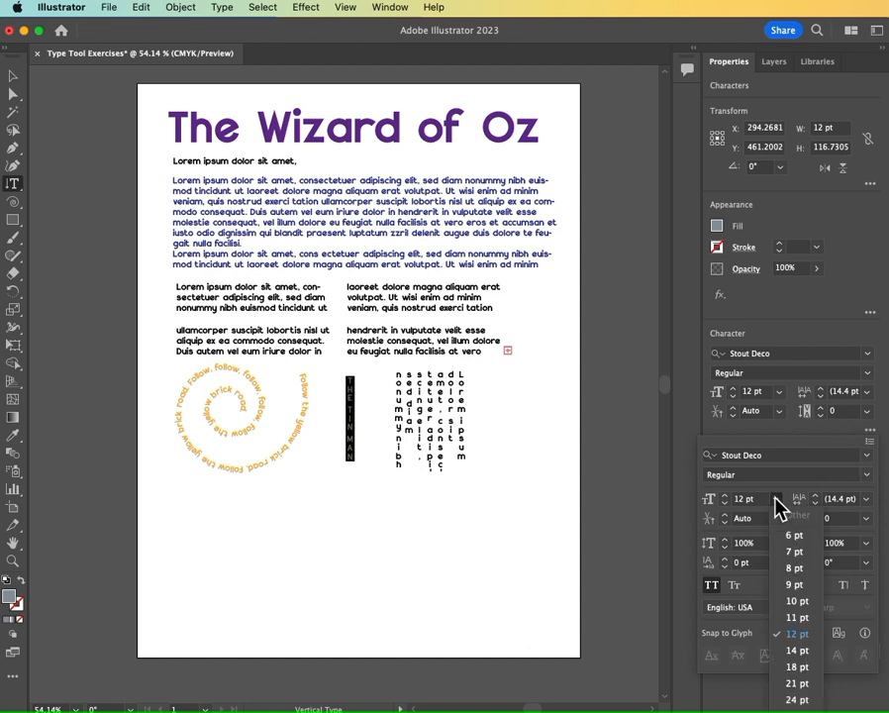
pyautogui.click(795, 667)
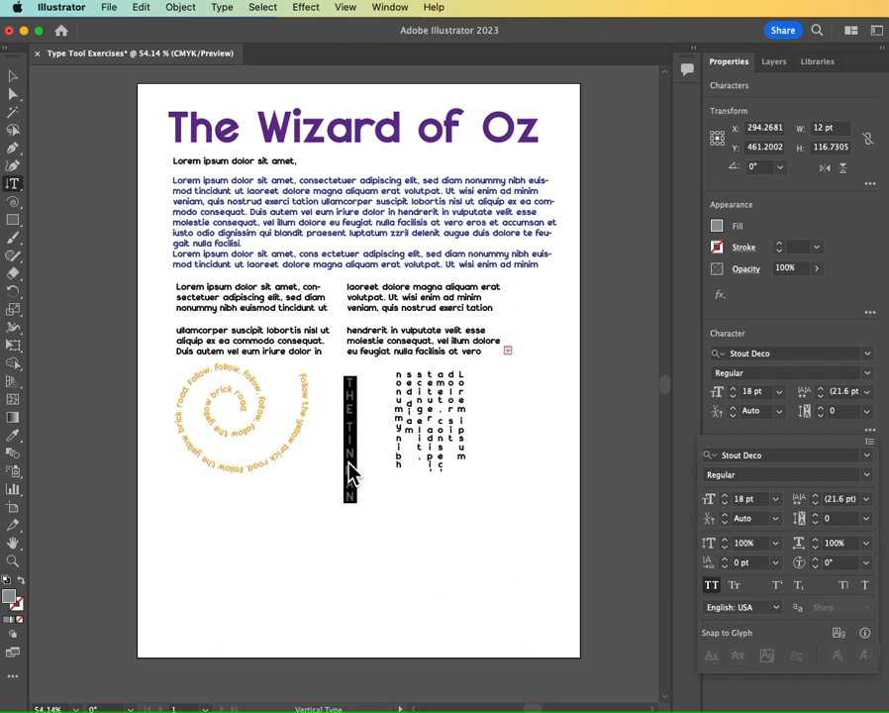
pyautogui.click(867, 519)
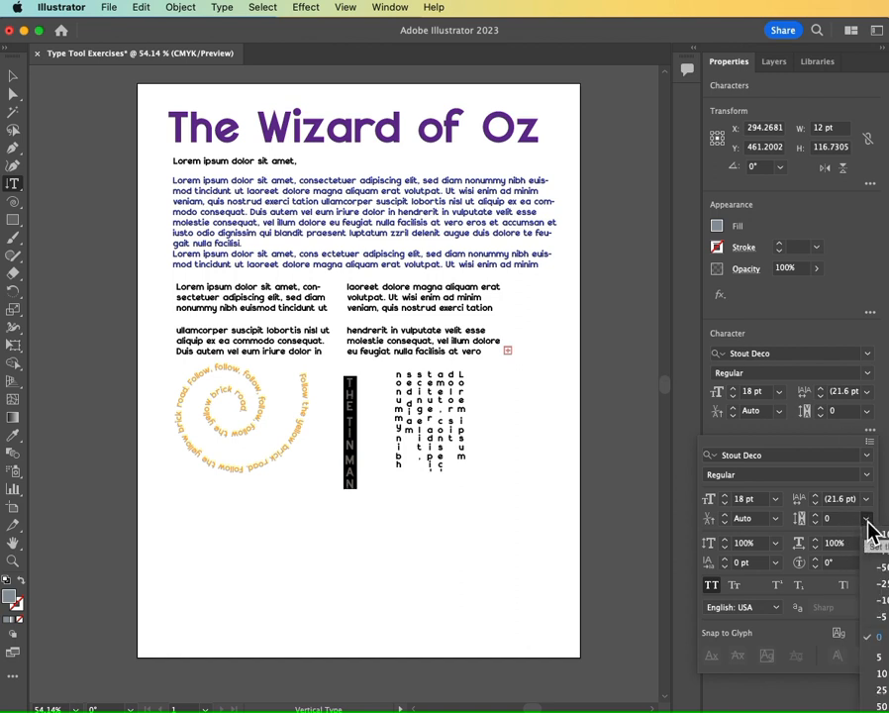
pyautogui.click(874, 568)
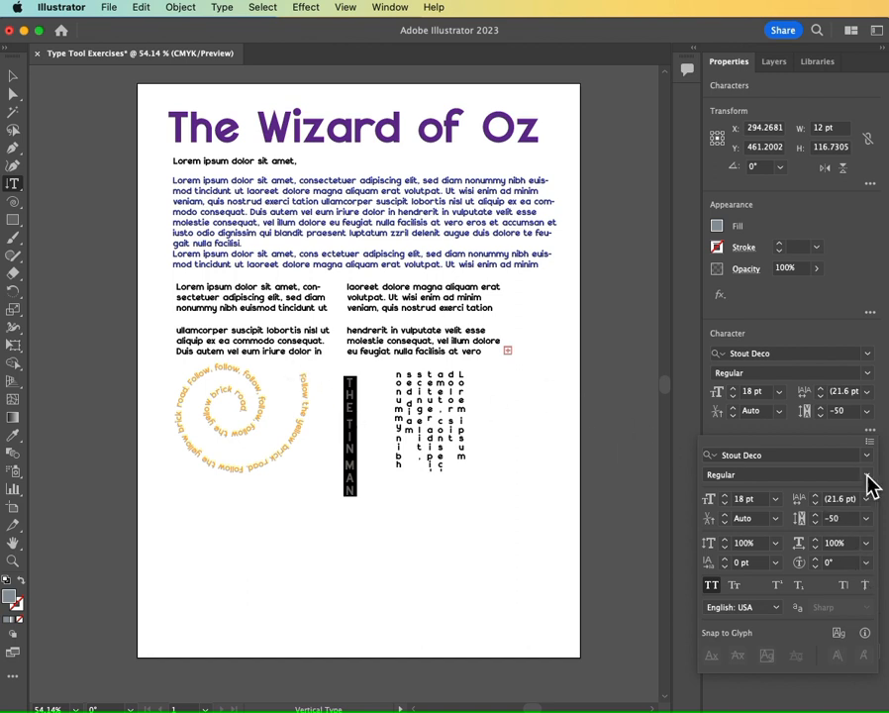
pyautogui.click(867, 519)
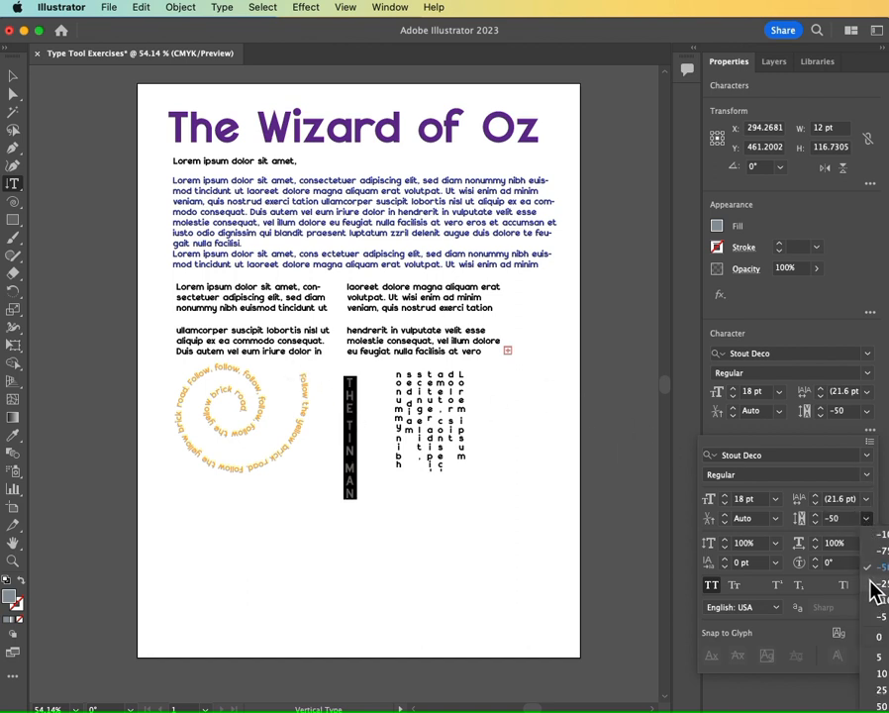
pyautogui.click(795, 497)
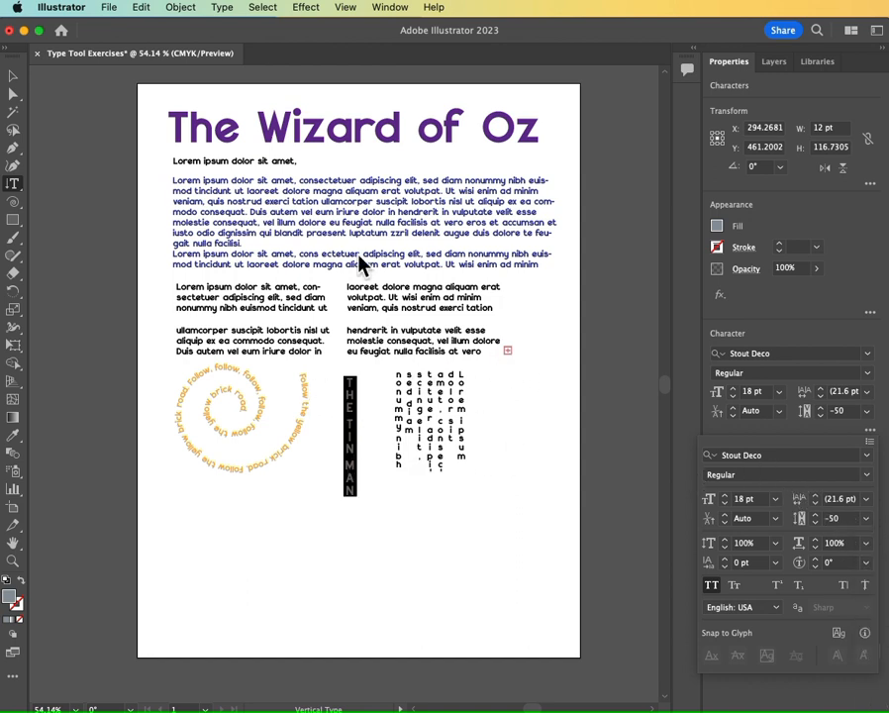
pyautogui.press('Escape')
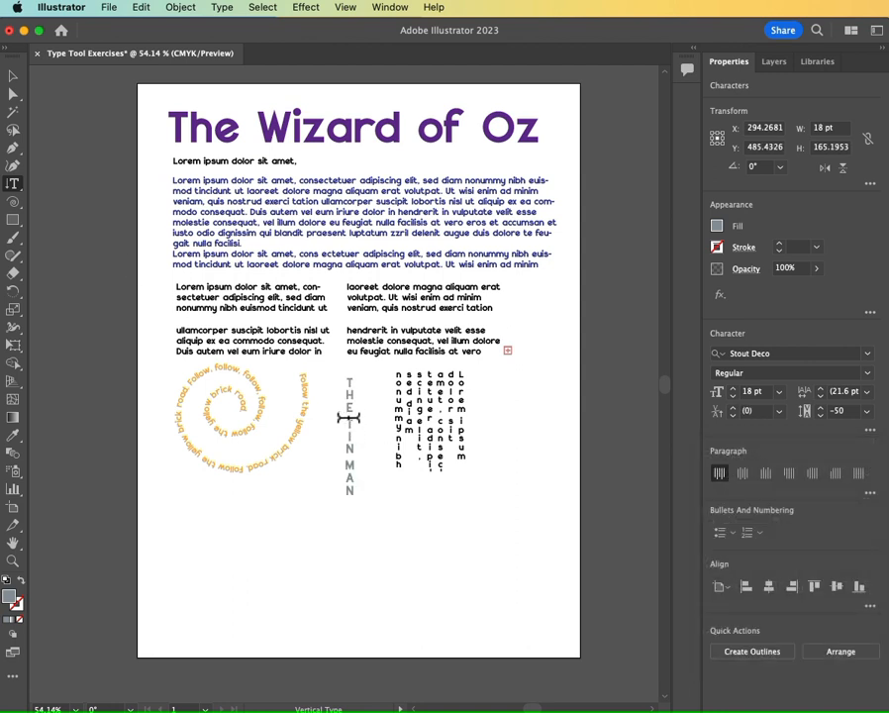
# Insert an En Space between "THE" and "TIN" in the vertical text.
pyautogui.click(349, 414)
pyautogui.click(222, 10)
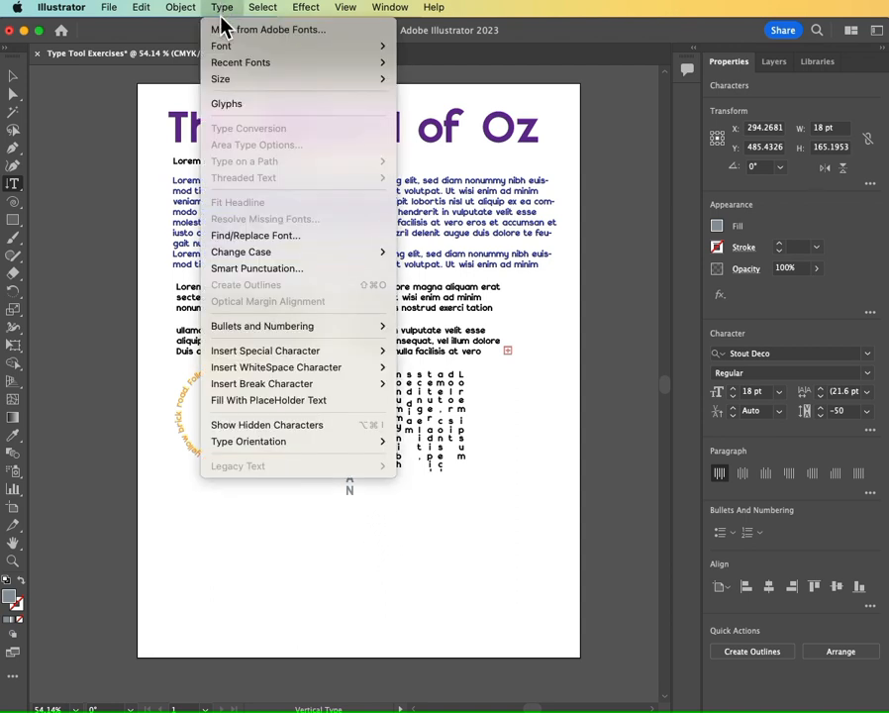
pyautogui.moveTo(294, 369)
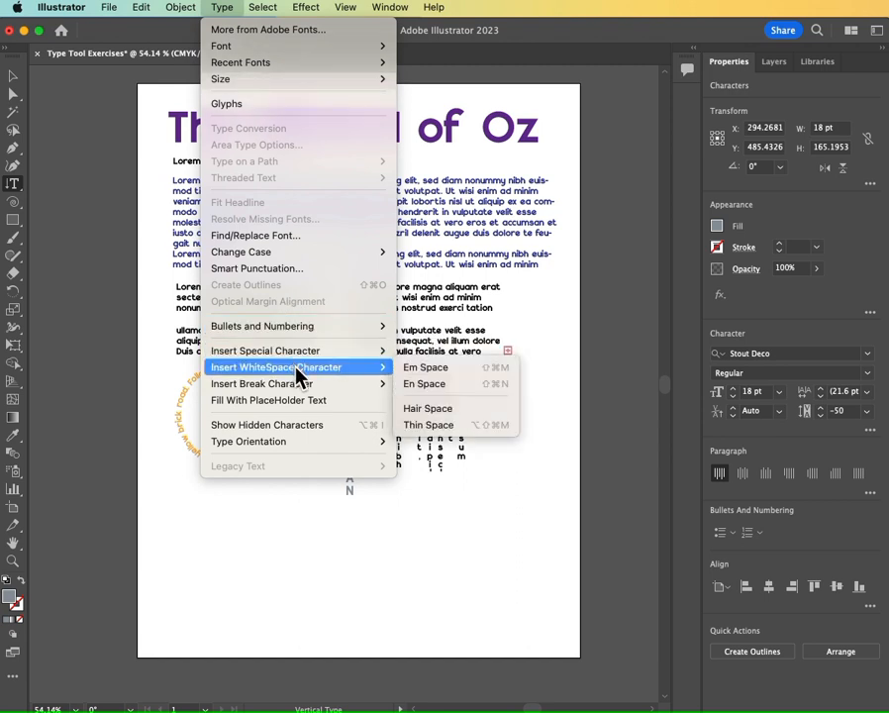
pyautogui.click(467, 392)
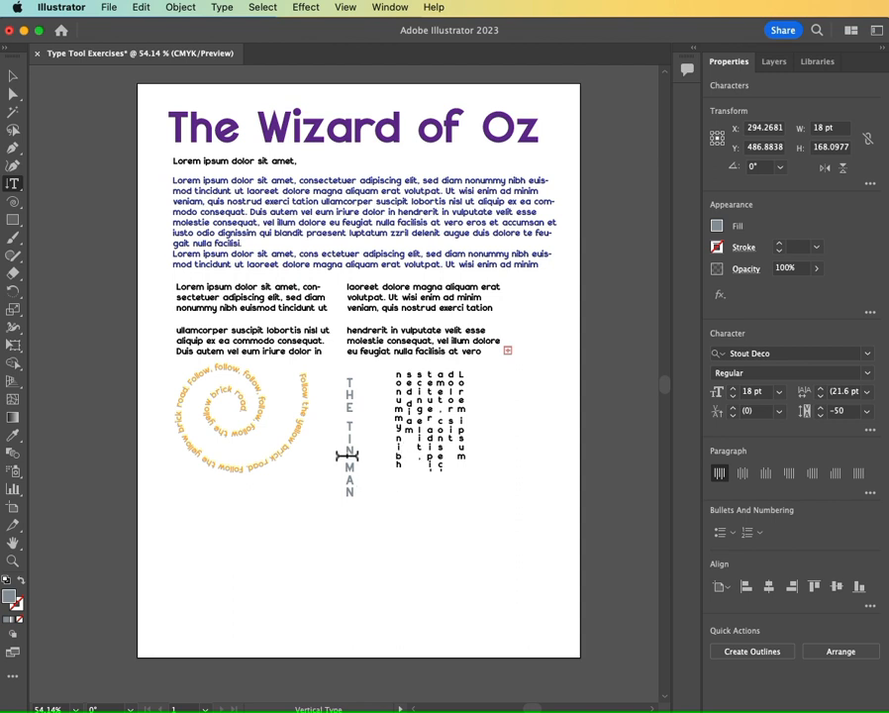
pyautogui.press('Escape')
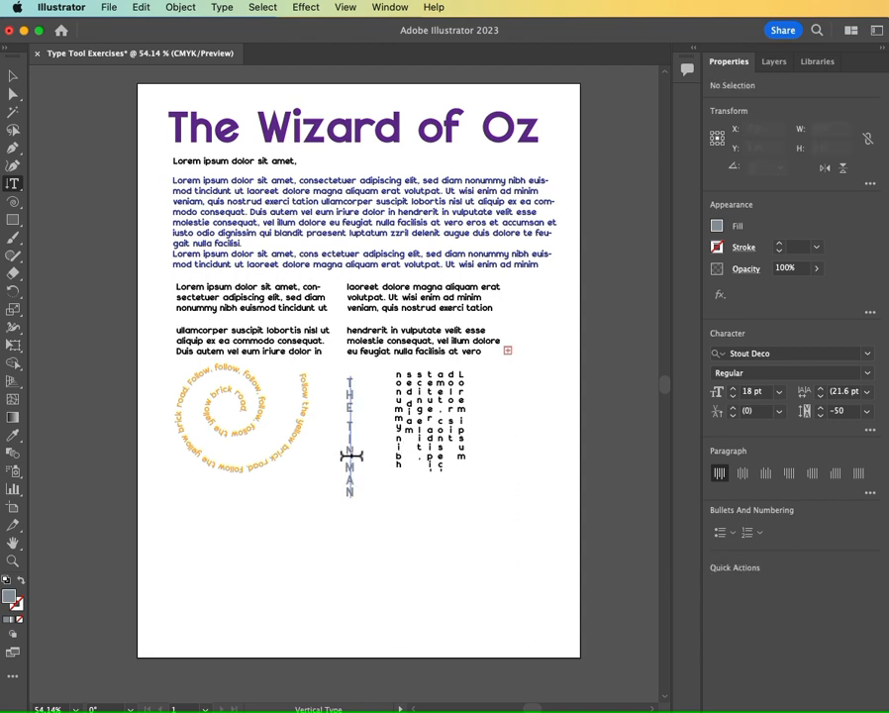
# Insert an Em Space between "TIN" and "MAN" in the vertical text and finish editing it.
pyautogui.click(351, 455)
pyautogui.click(223, 8)
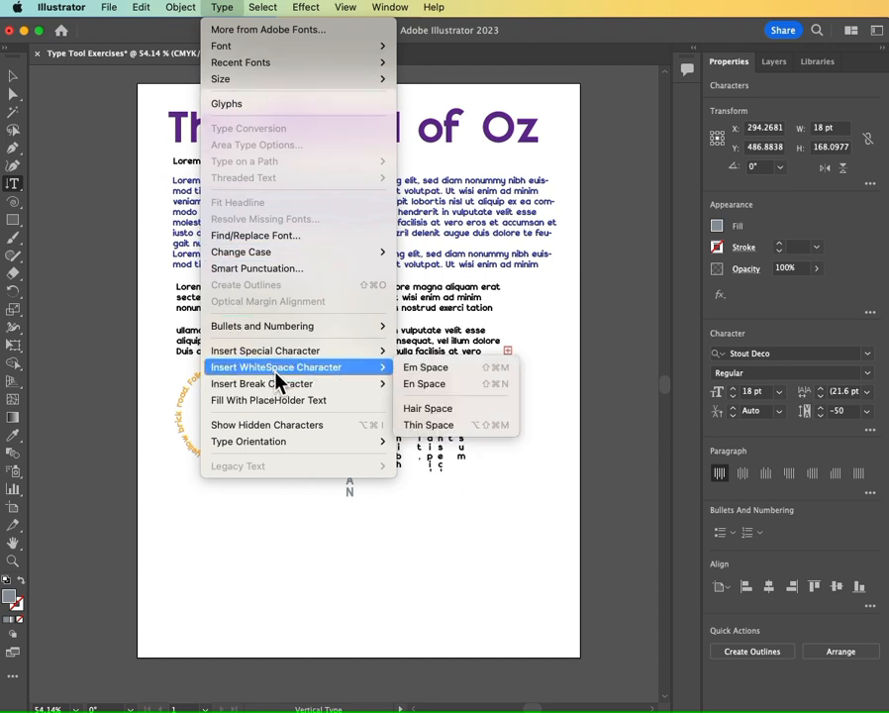
pyautogui.click(474, 368)
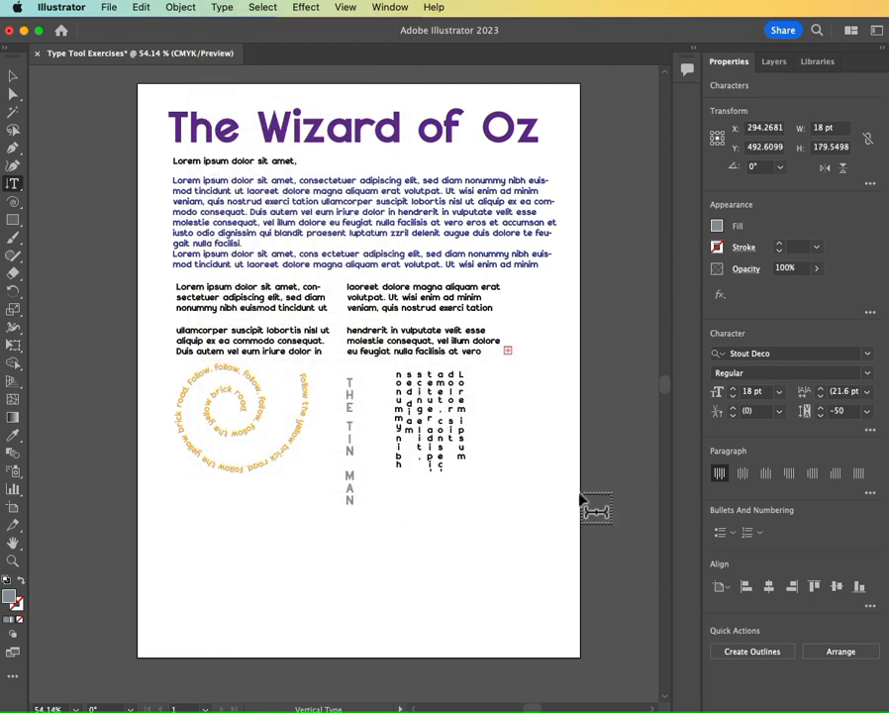
pyautogui.click(219, 9)
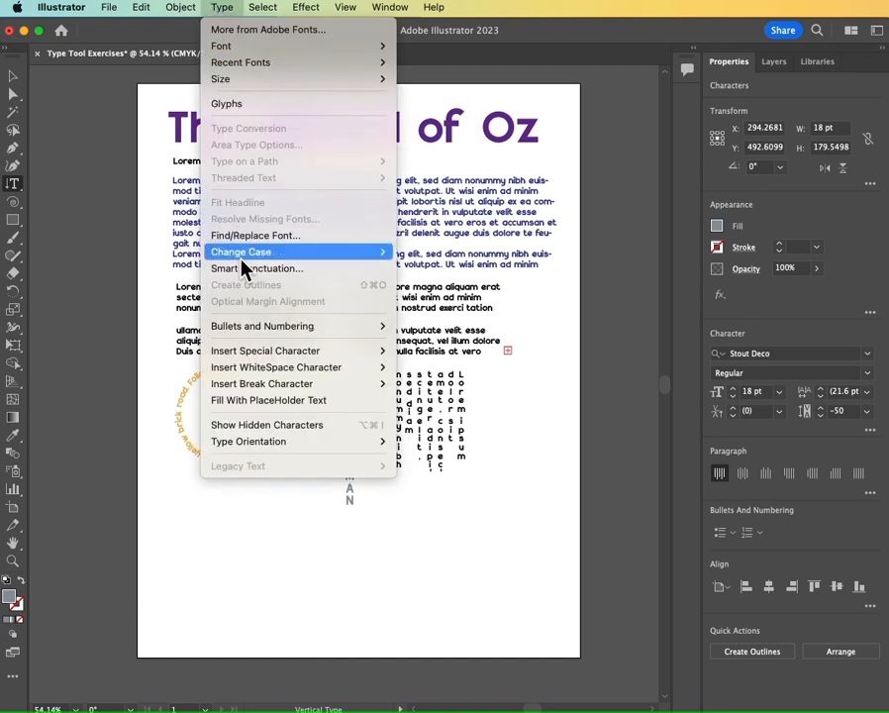
pyautogui.click(116, 366)
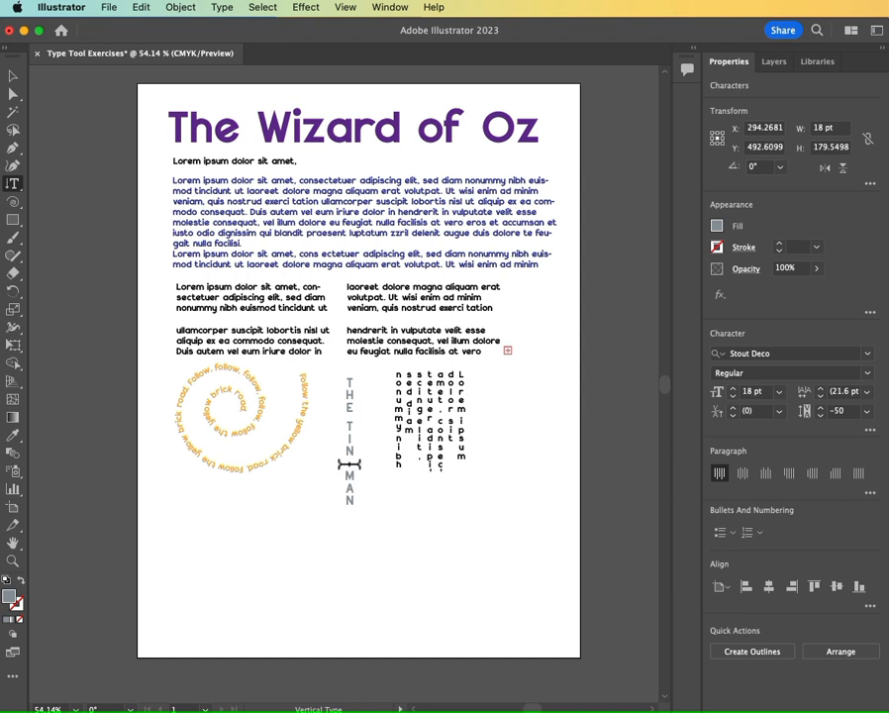
pyautogui.click(866, 410)
pyautogui.click(12, 79)
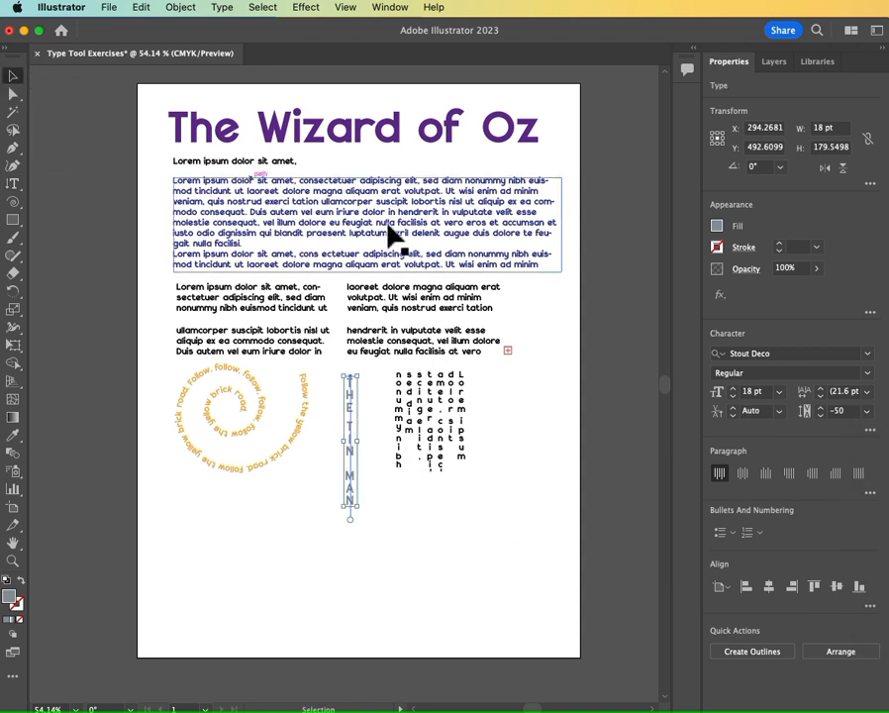
pyautogui.press('super+Tab')
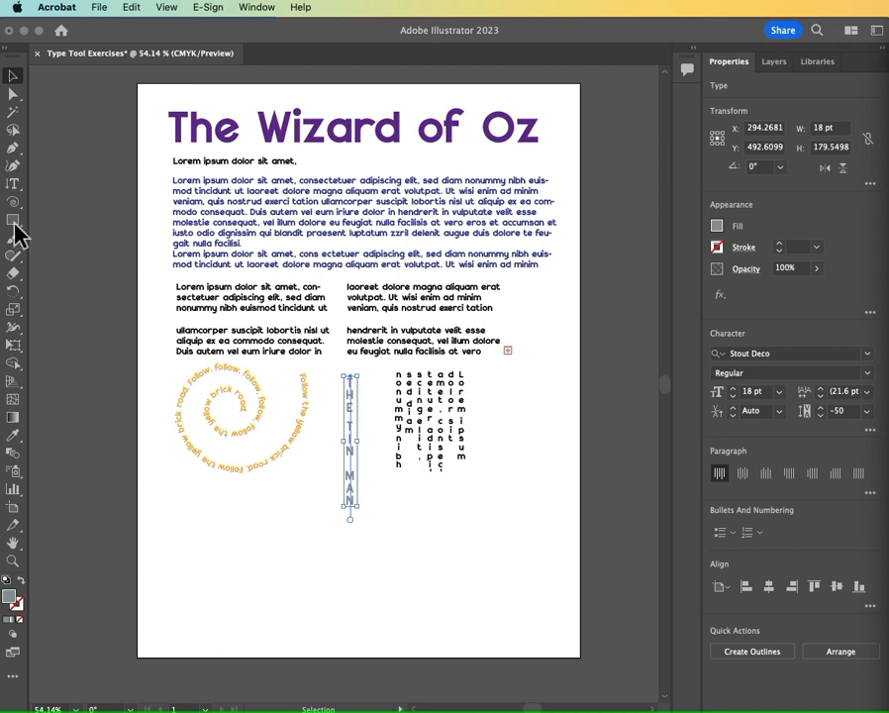
pyautogui.click(14, 185)
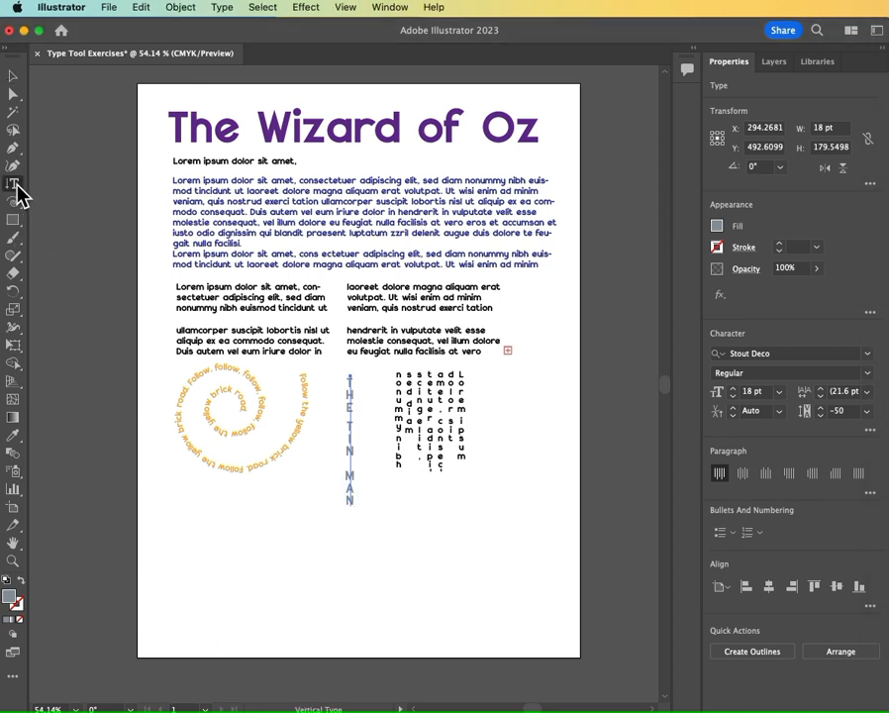
pyautogui.click(15, 186)
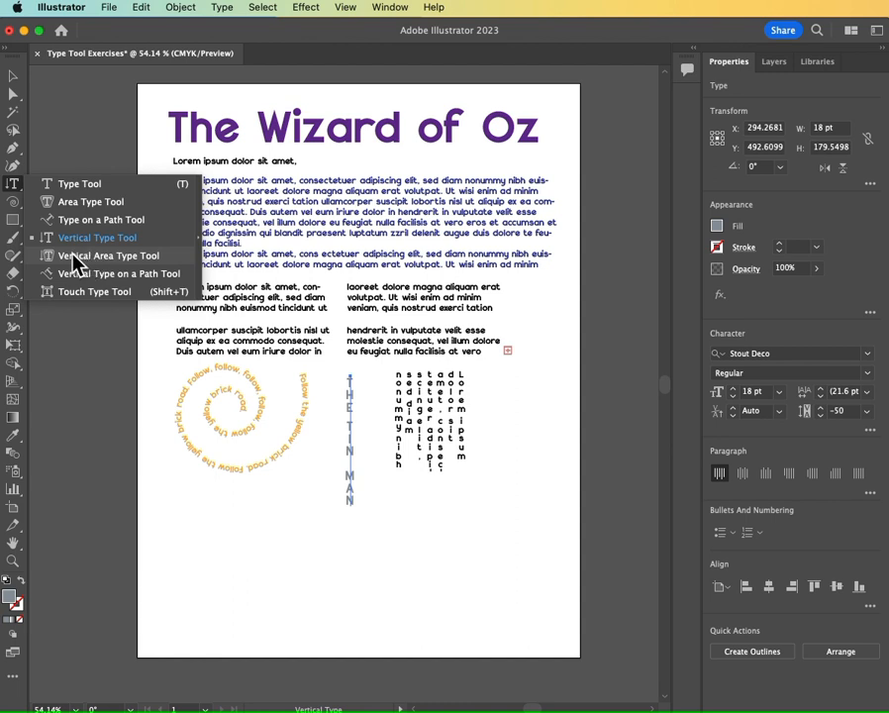
pyautogui.press('super+Tab')
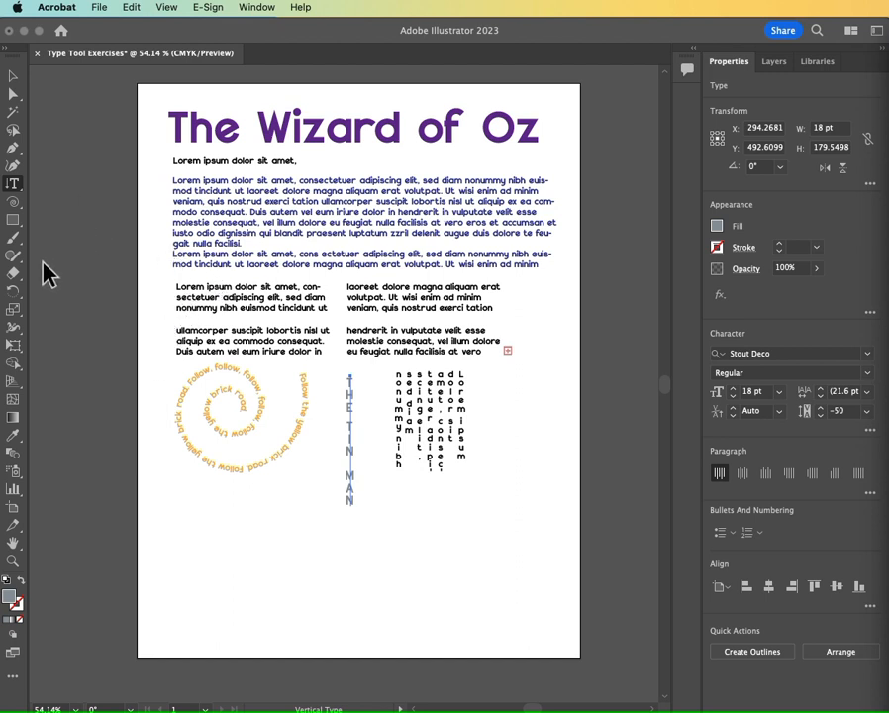
# Draw a circle about 178 pt in diameter below the spiral with the Ellipse tool and shift it slightly up and left.
pyautogui.click(13, 221)
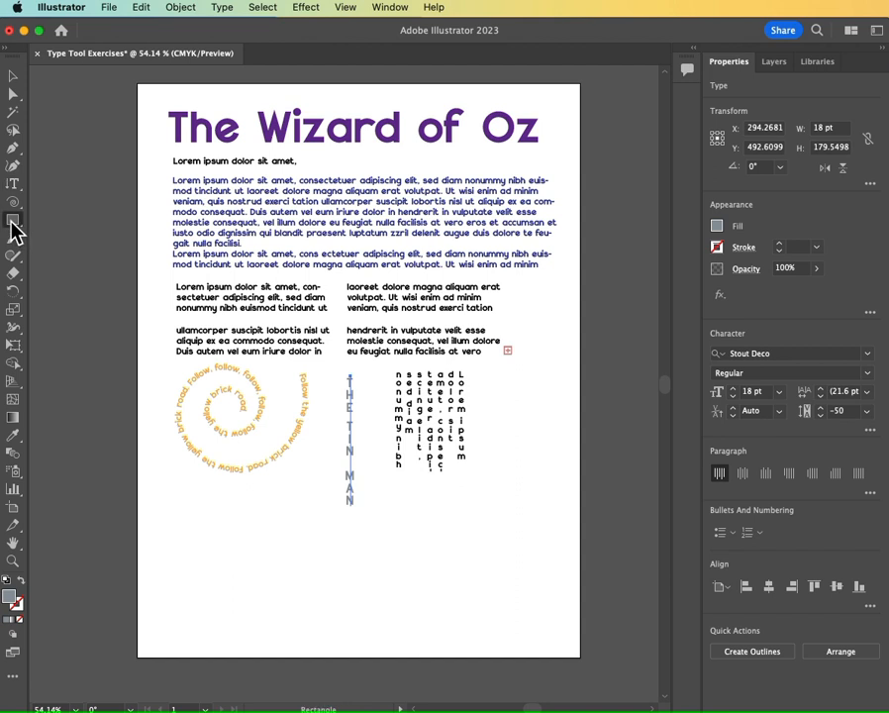
pyautogui.click(15, 227)
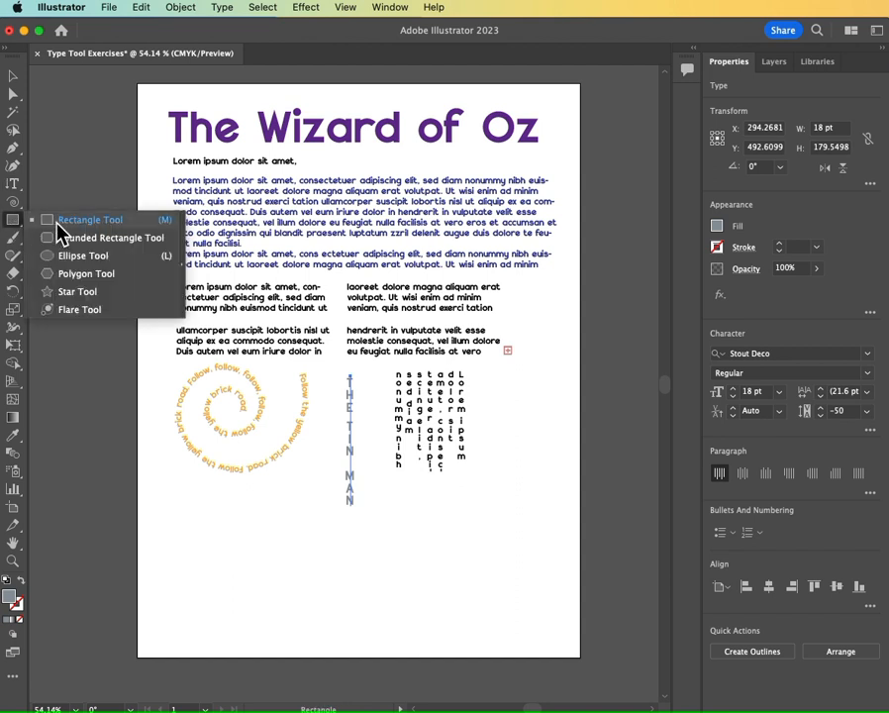
pyautogui.click(77, 256)
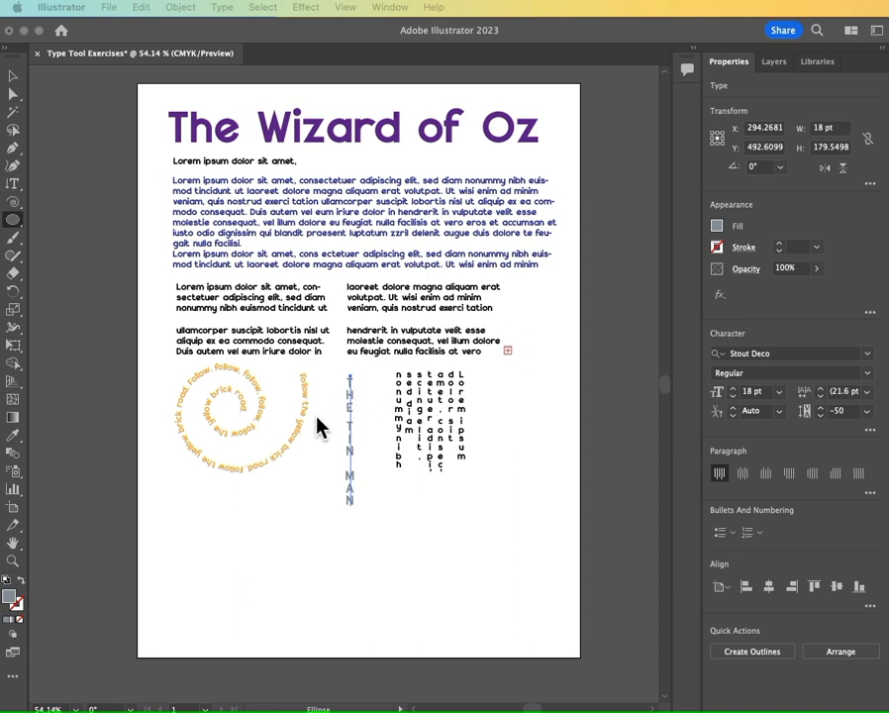
pyautogui.click(175, 545)
pyautogui.moveTo(174, 520); pyautogui.dragTo(304, 636)
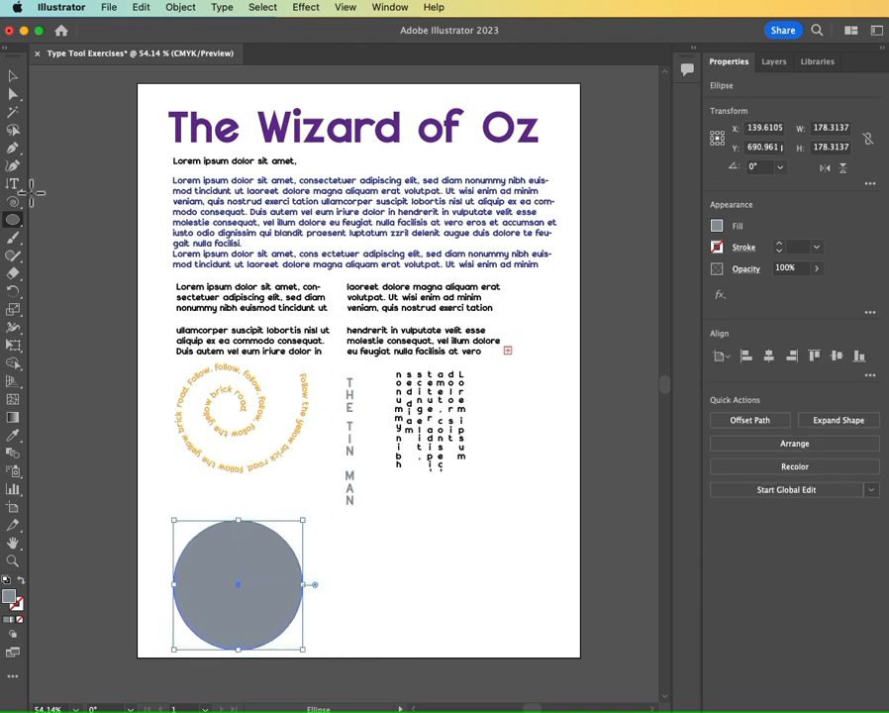
pyautogui.click(12, 77)
pyautogui.moveTo(243, 561); pyautogui.dragTo(237, 543)
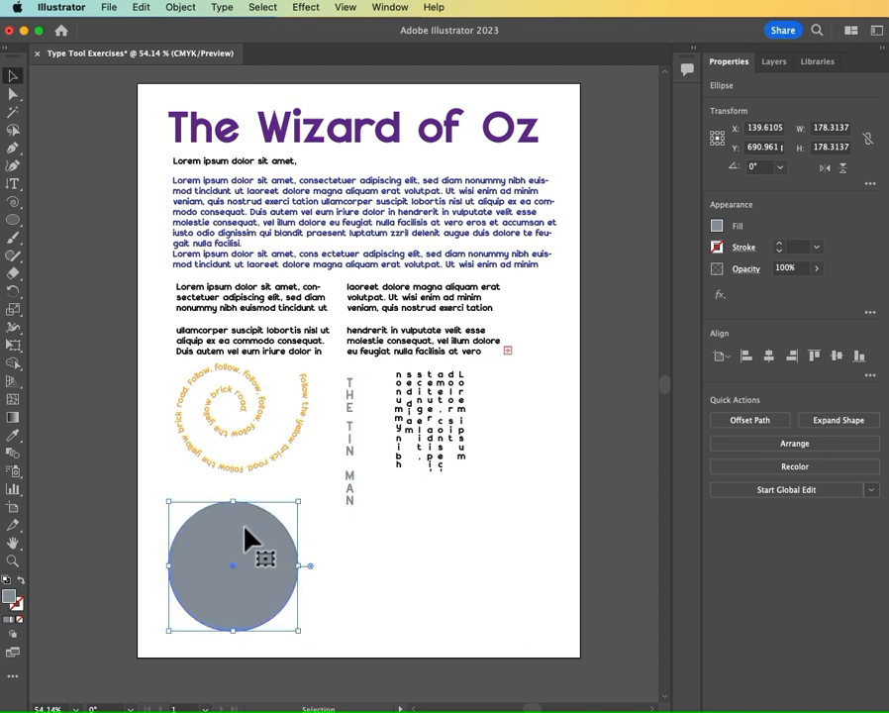
# Fill the circle with a dark green swatch and place a duplicate about 30 pt to its right.
pyautogui.click(718, 227)
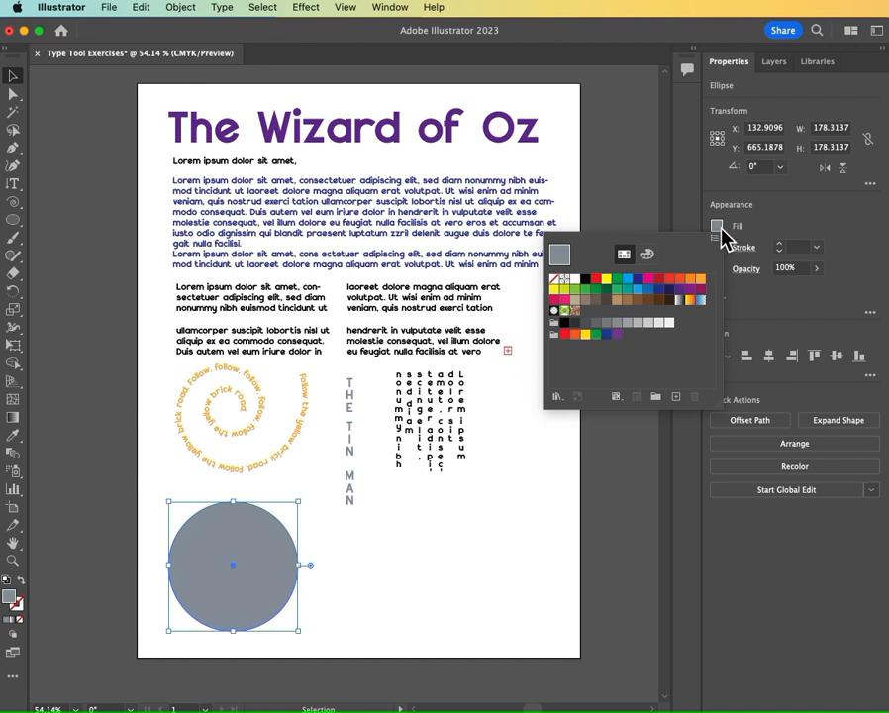
pyautogui.click(616, 280)
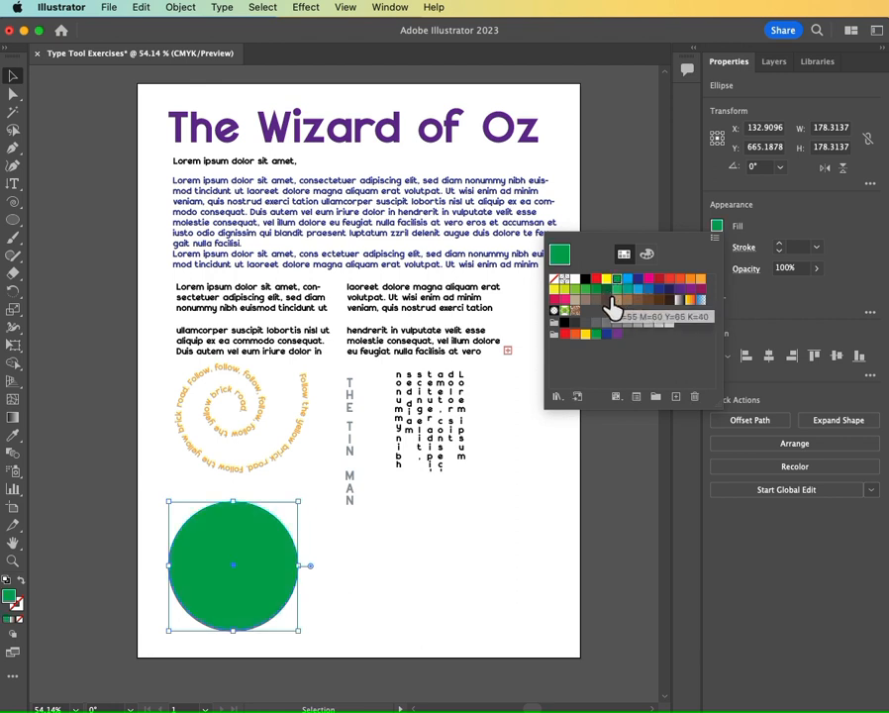
pyautogui.click(595, 290)
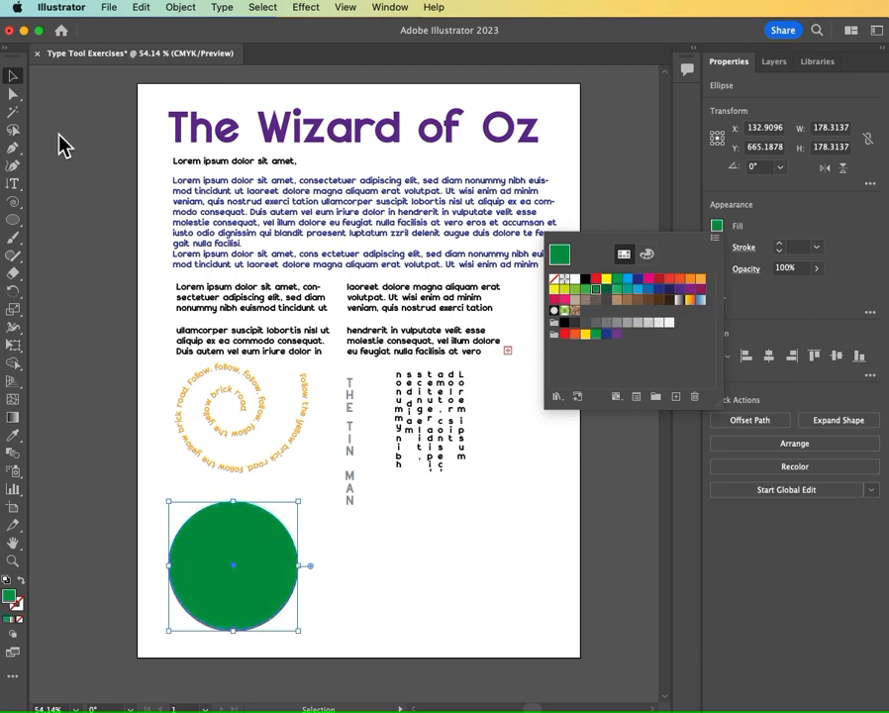
pyautogui.click(87, 498)
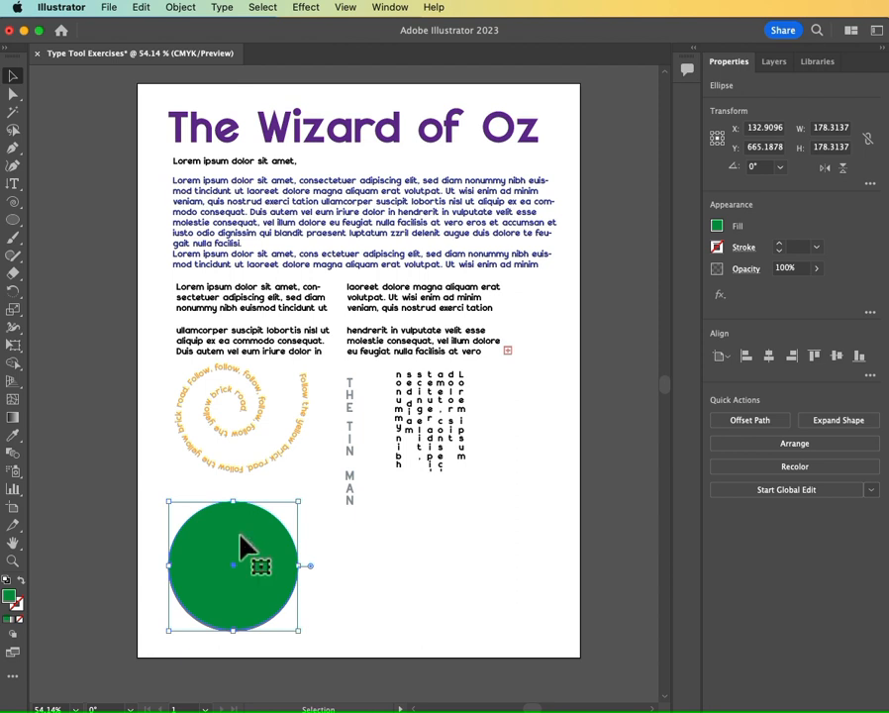
pyautogui.moveTo(240, 532); pyautogui.dragTo(263, 540)
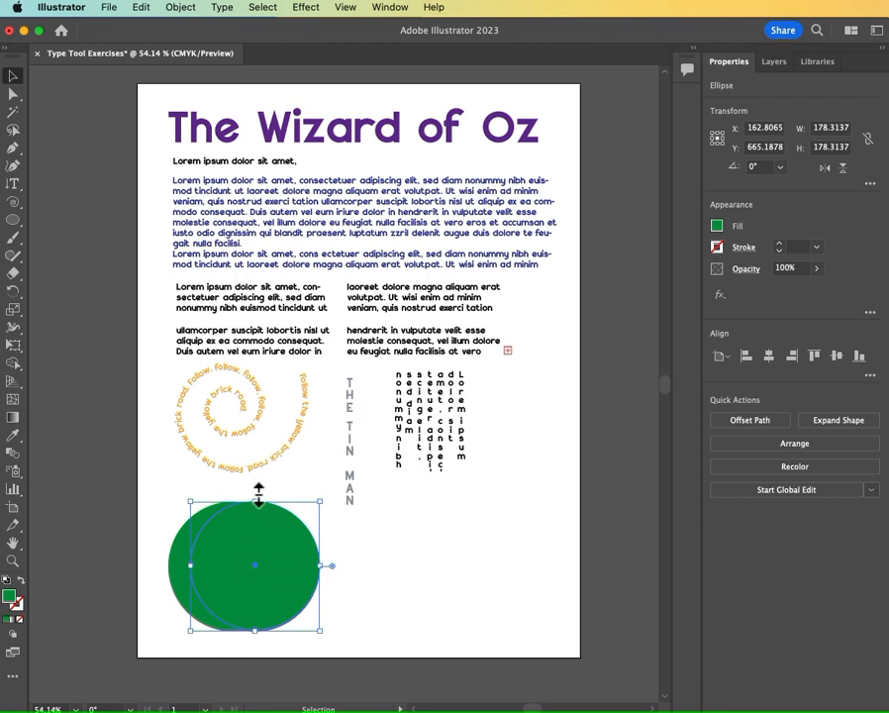
# Turn the duplicate circle into vertical placeholder text with the Vertical Area Type tool and set the text to 14 pt.
pyautogui.moveTo(11, 186); pyautogui.dragTo(103, 267)
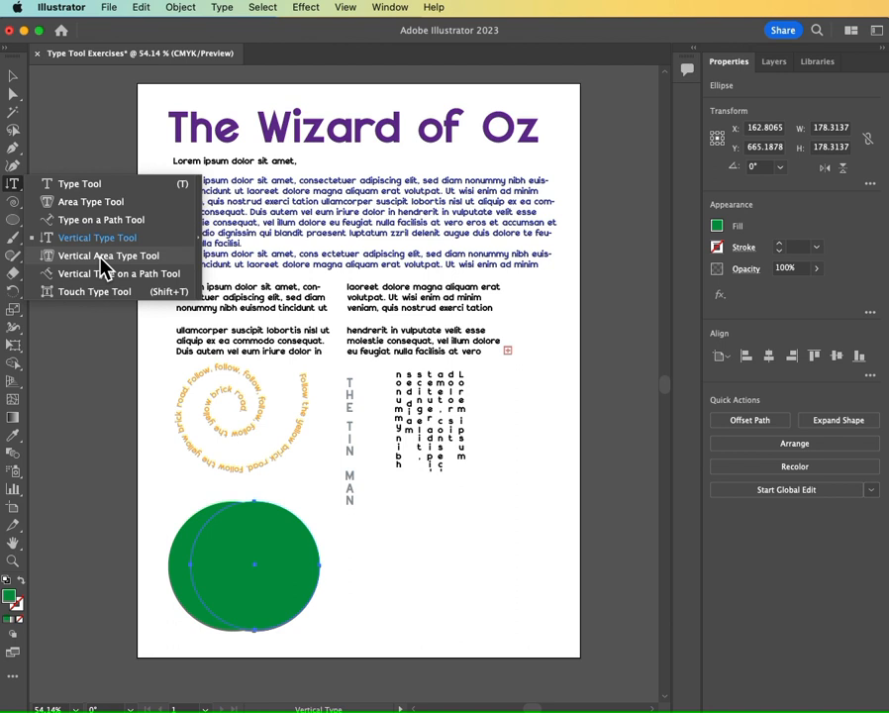
pyautogui.moveTo(103, 267); pyautogui.dragTo(103, 267)
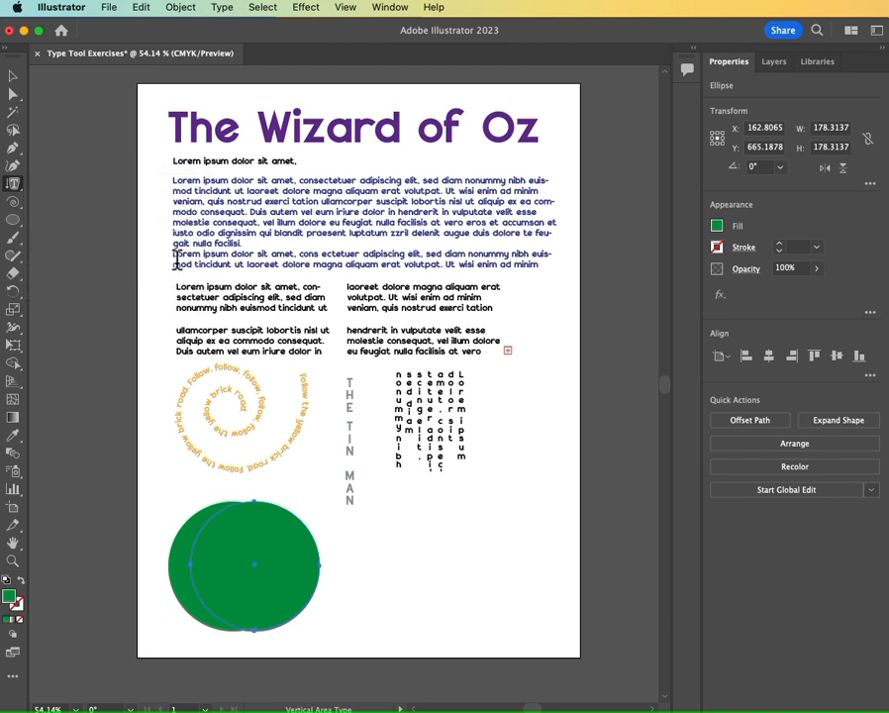
pyautogui.click(272, 505)
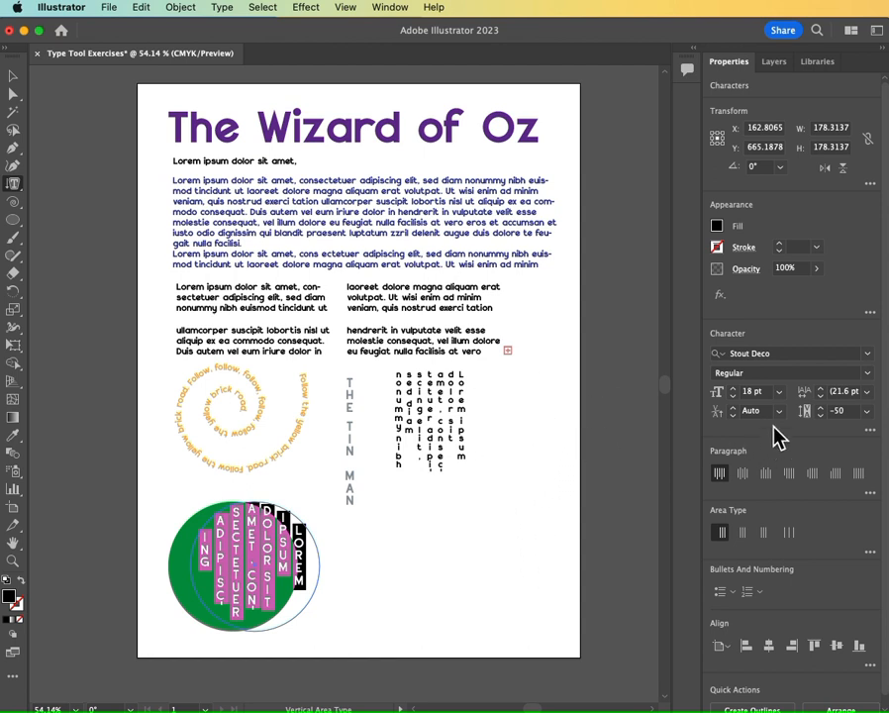
pyautogui.click(780, 392)
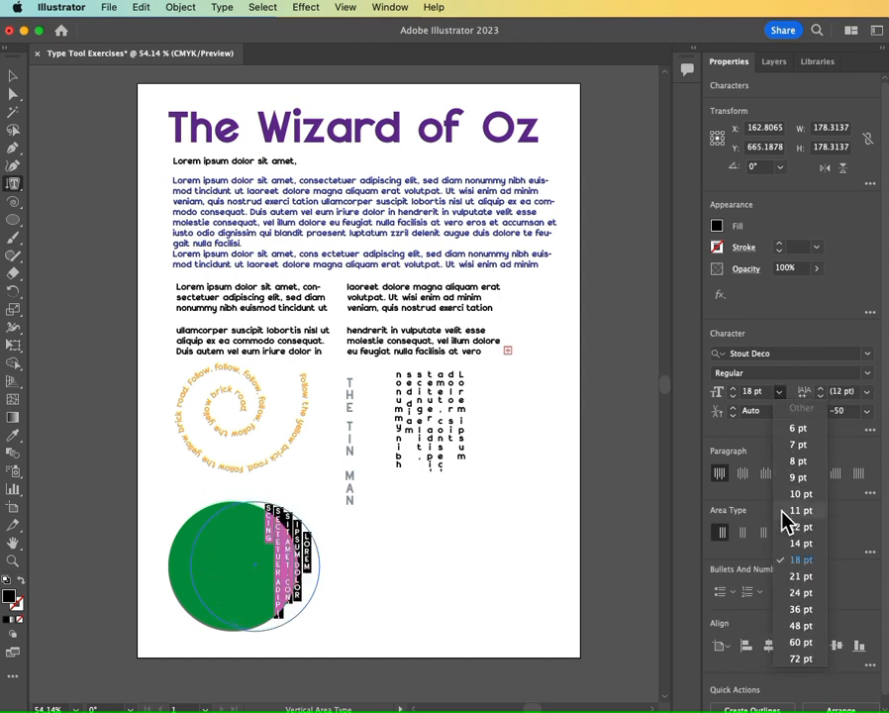
pyautogui.click(783, 551)
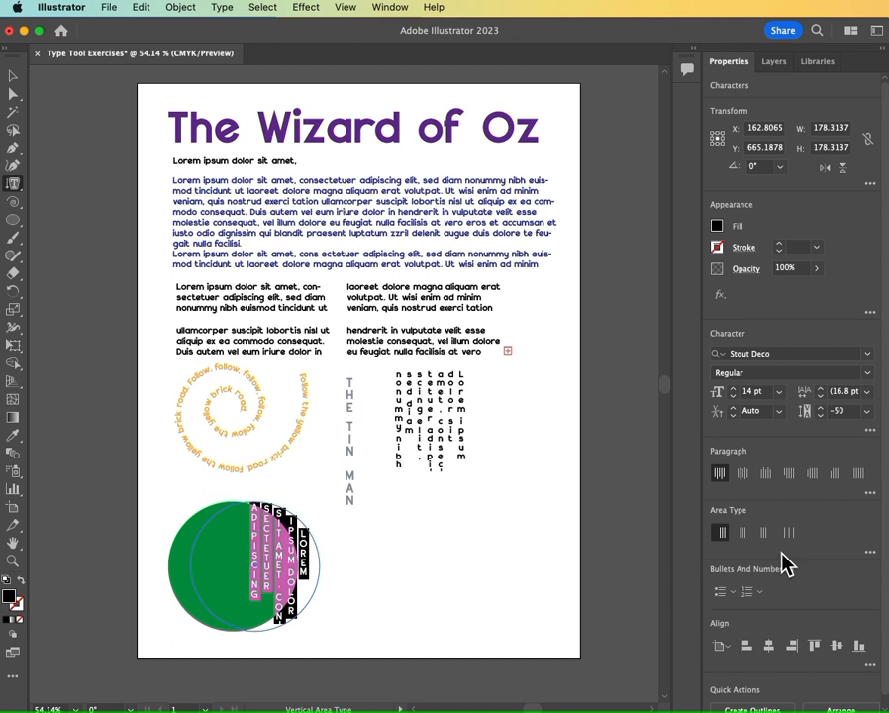
# Open the Area Type Options for the vertical circle text and set the row span to 178 pt.
pyautogui.doubleClick(14, 187)
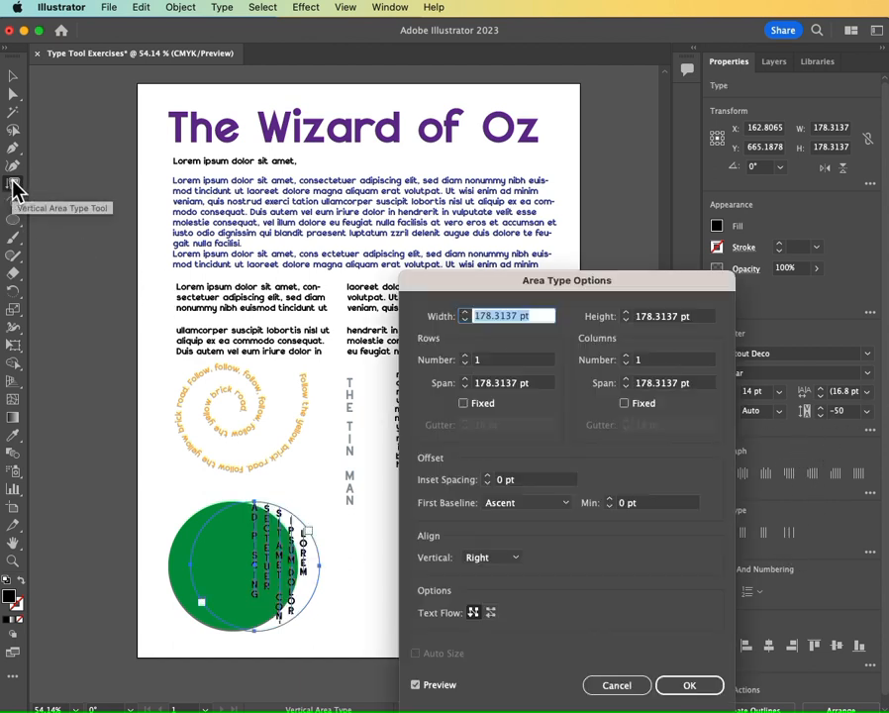
pyautogui.moveTo(443, 291); pyautogui.dragTo(396, 101)
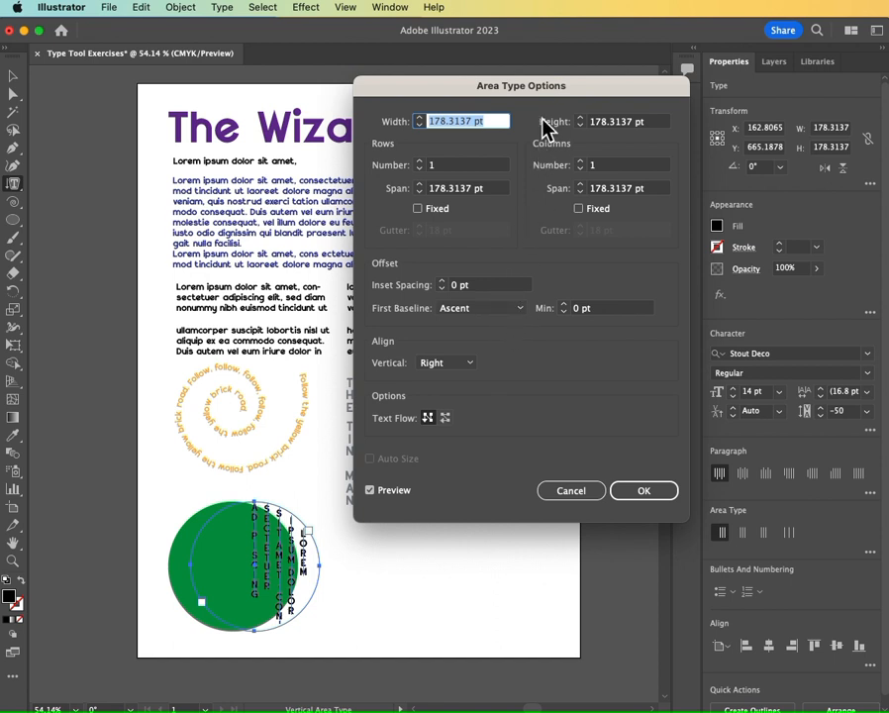
pyautogui.moveTo(533, 87); pyautogui.dragTo(604, 107)
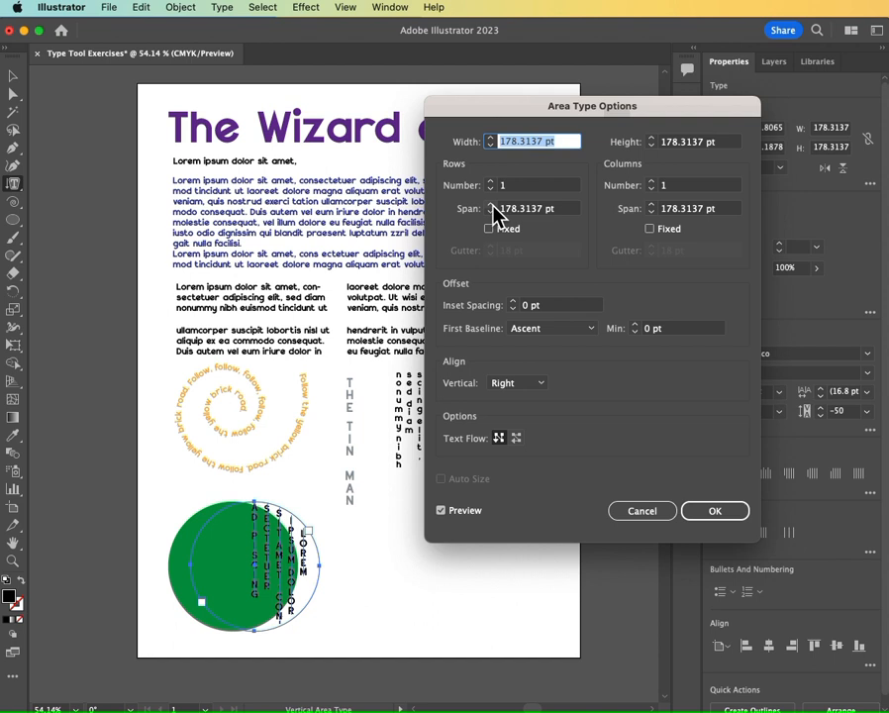
pyautogui.click(490, 204)
pyautogui.click(490, 204)
pyautogui.click(490, 212)
pyautogui.click(490, 212)
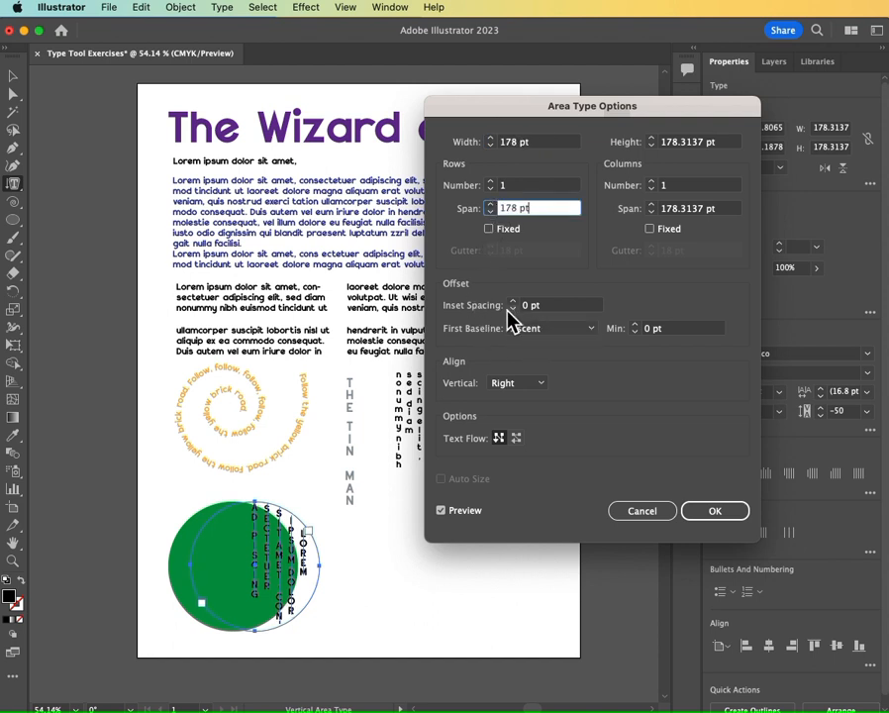
# Set the area type's inset spacing to 20 pt and apply the options.
pyautogui.click(513, 302)
pyautogui.click(513, 301)
pyautogui.click(513, 301)
pyautogui.click(513, 301)
pyautogui.click(513, 301)
pyautogui.click(513, 301)
pyautogui.click(513, 301)
pyautogui.click(513, 301)
pyautogui.click(513, 301)
pyautogui.click(513, 301)
pyautogui.click(513, 301)
pyautogui.click(513, 301)
pyautogui.click(513, 301)
pyautogui.click(513, 301)
pyautogui.click(513, 301)
pyautogui.click(513, 301)
pyautogui.click(513, 301)
pyautogui.click(513, 301)
pyautogui.click(513, 301)
pyautogui.click(513, 301)
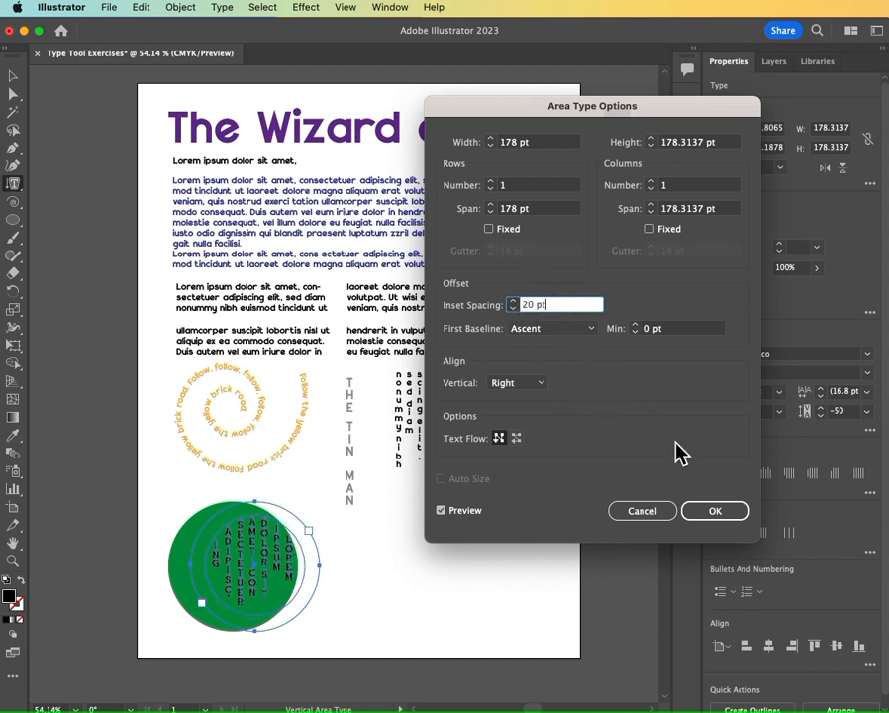
pyautogui.click(718, 522)
pyautogui.click(711, 521)
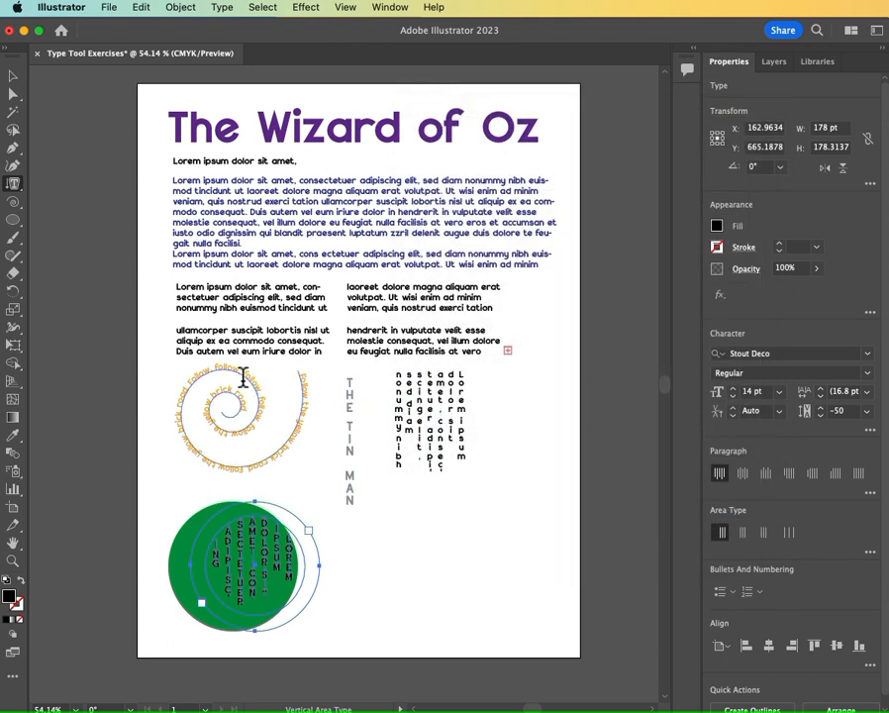
# Select the green circle and its vertical text, center them horizontally on each other with Align to Selection, and deselect.
pyautogui.click(12, 78)
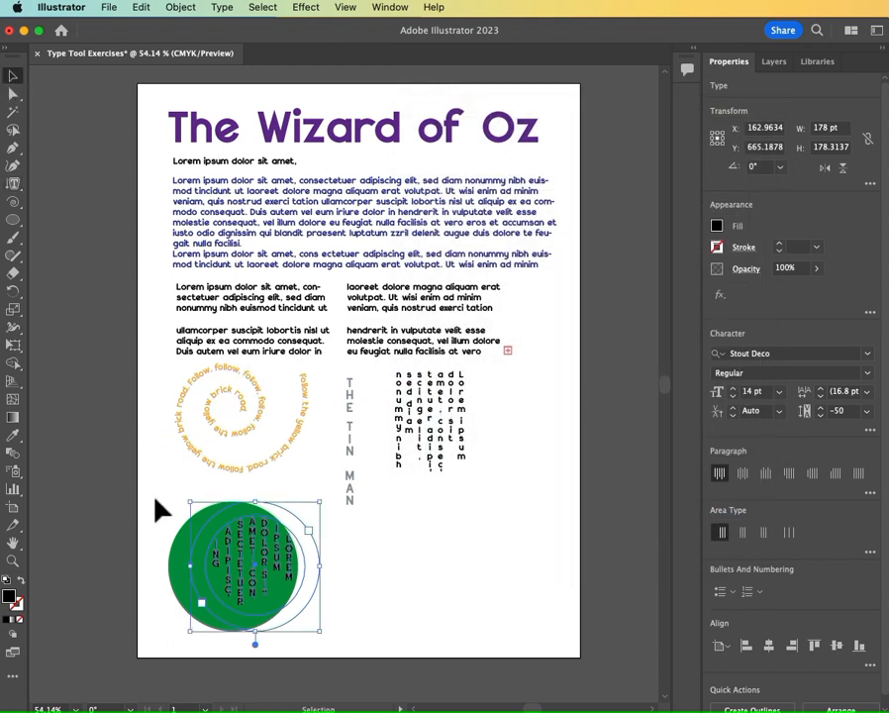
pyautogui.moveTo(158, 535); pyautogui.dragTo(268, 594)
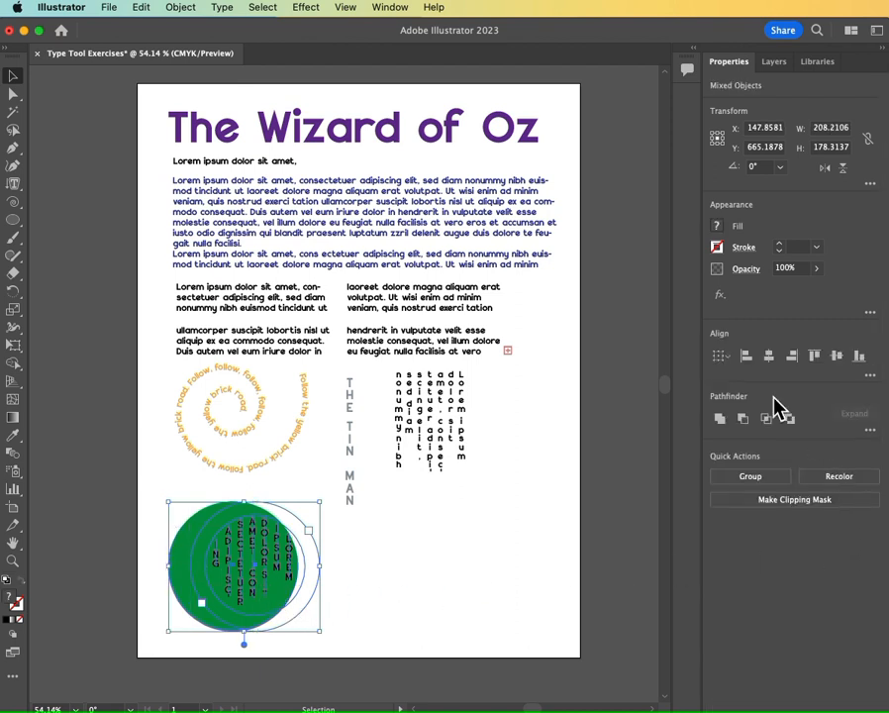
pyautogui.moveTo(149, 523); pyautogui.dragTo(293, 595)
pyautogui.click(727, 358)
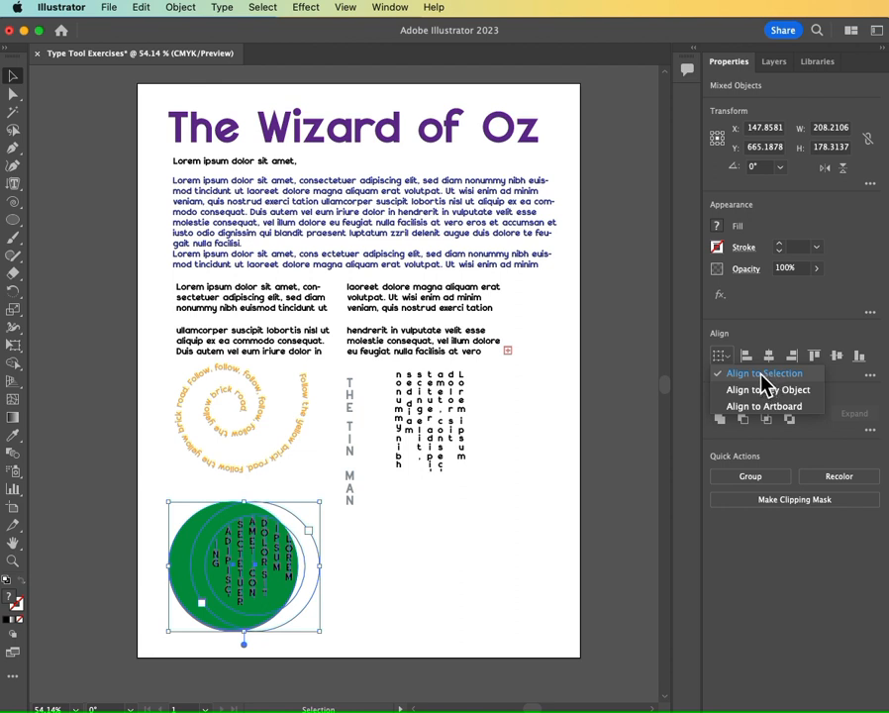
pyautogui.click(766, 377)
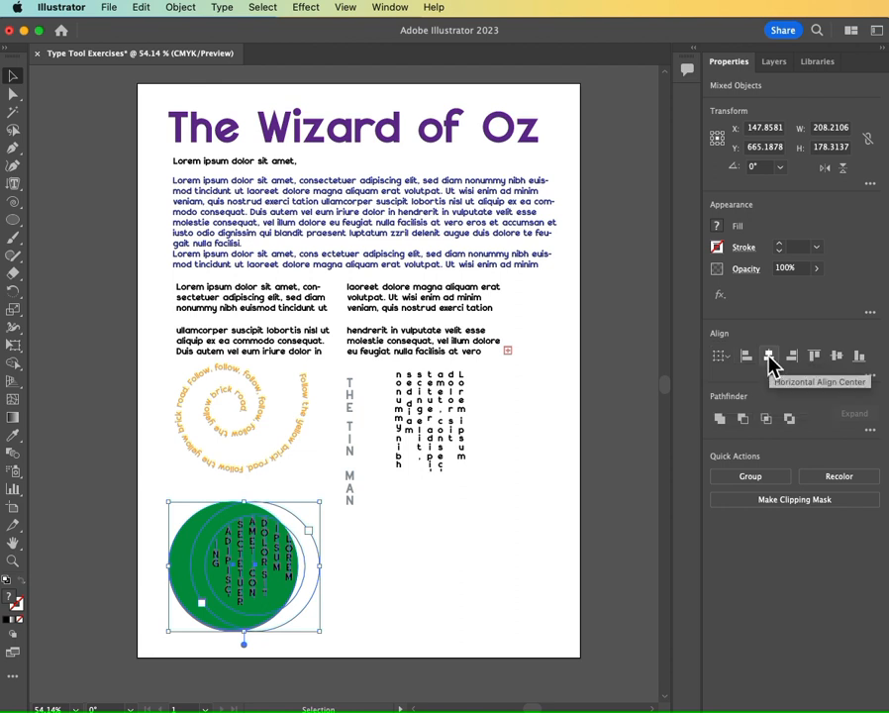
pyautogui.click(768, 359)
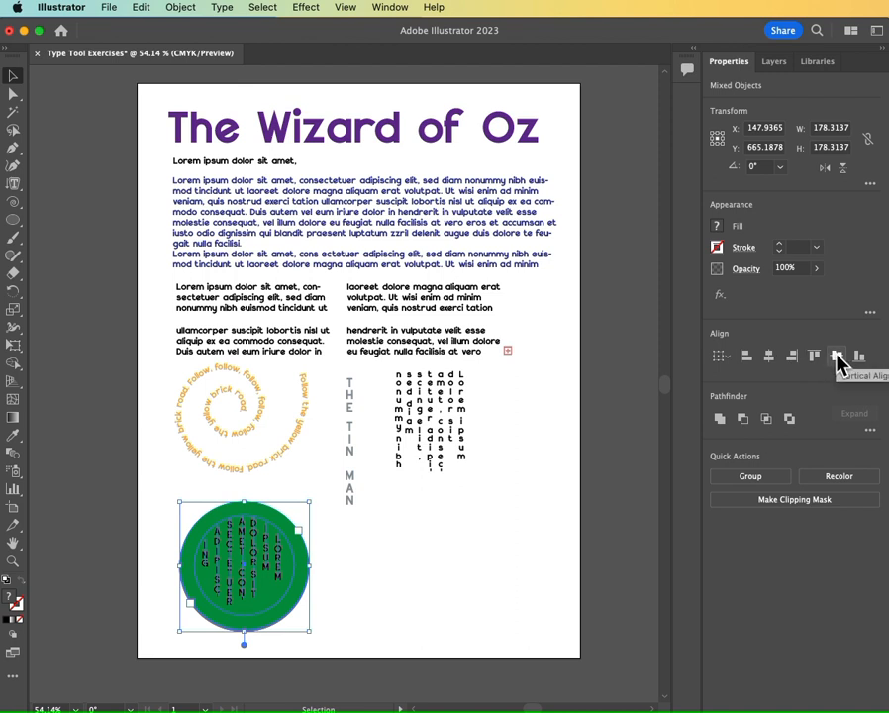
pyautogui.click(97, 519)
# Fill the vertical text inside the green circle with white and deselect it.
pyautogui.click(234, 583)
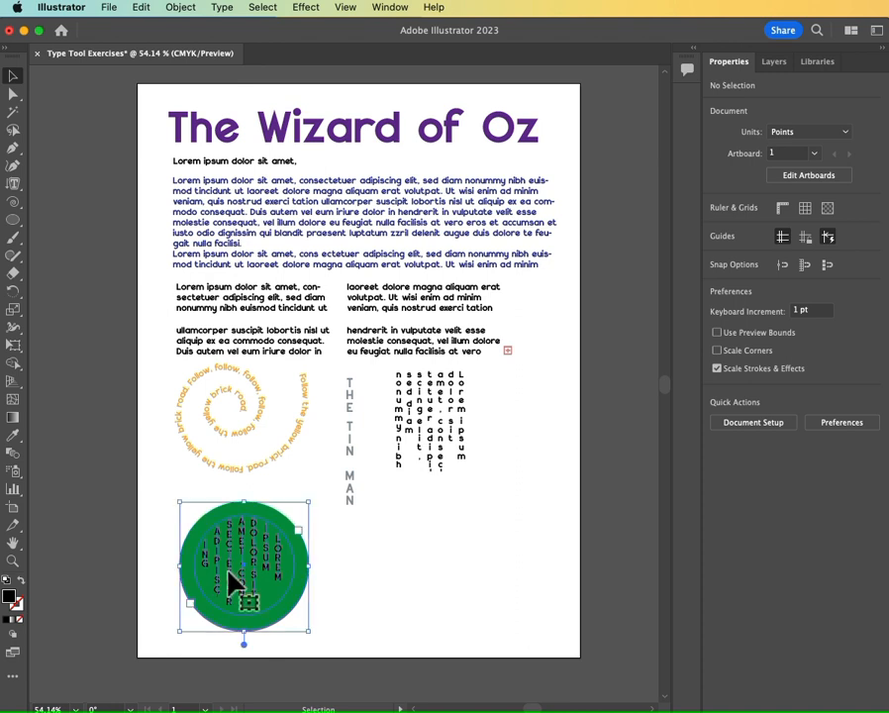
pyautogui.click(717, 229)
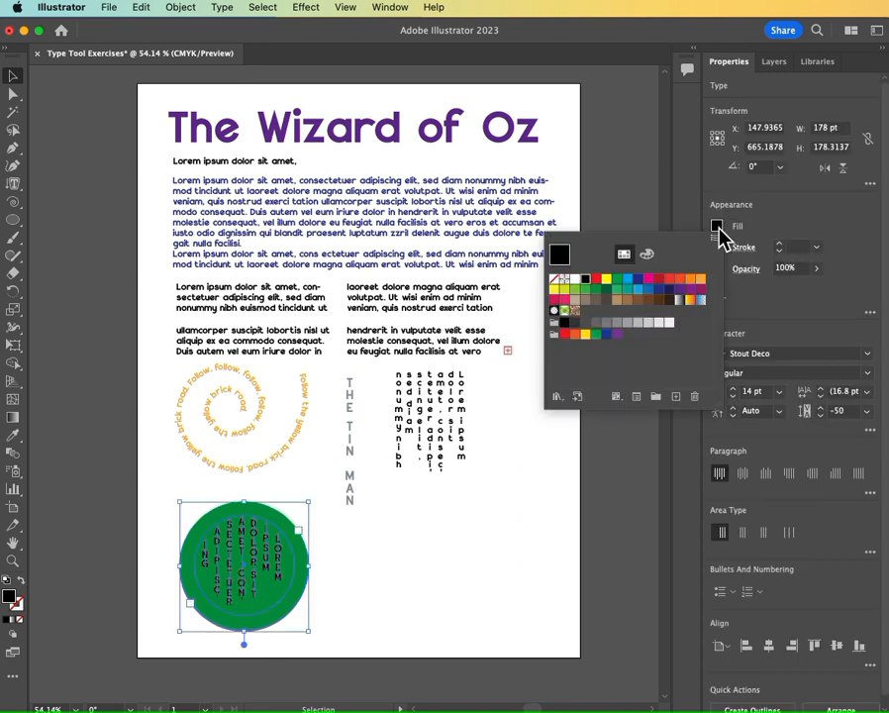
pyautogui.click(575, 279)
pyautogui.click(61, 137)
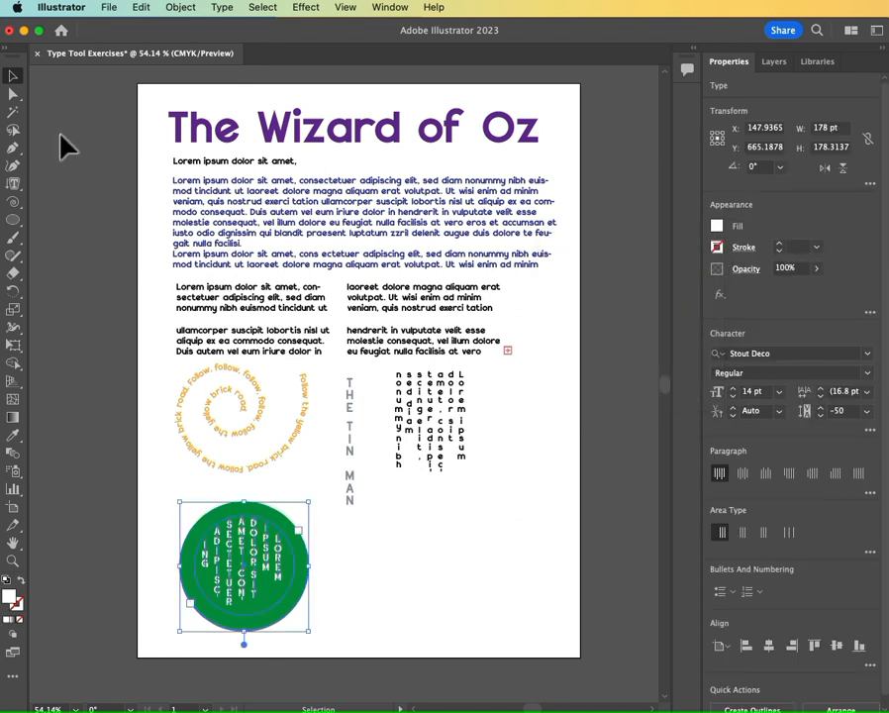
pyautogui.click(158, 584)
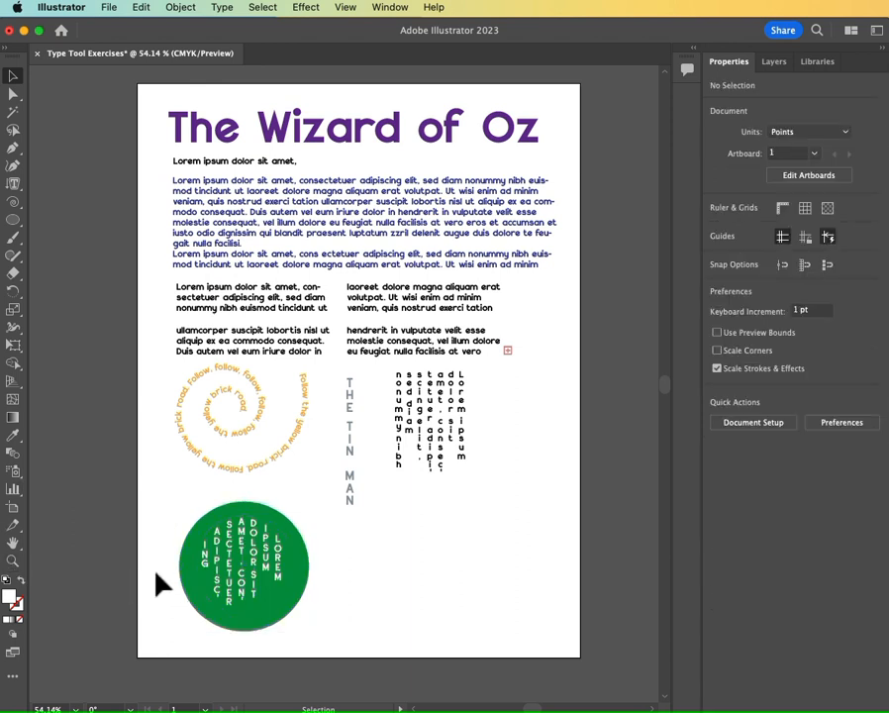
# Move the green circle together with its white text about 37 pt to the left.
pyautogui.click(228, 574)
pyautogui.moveTo(293, 604); pyautogui.dragTo(270, 607)
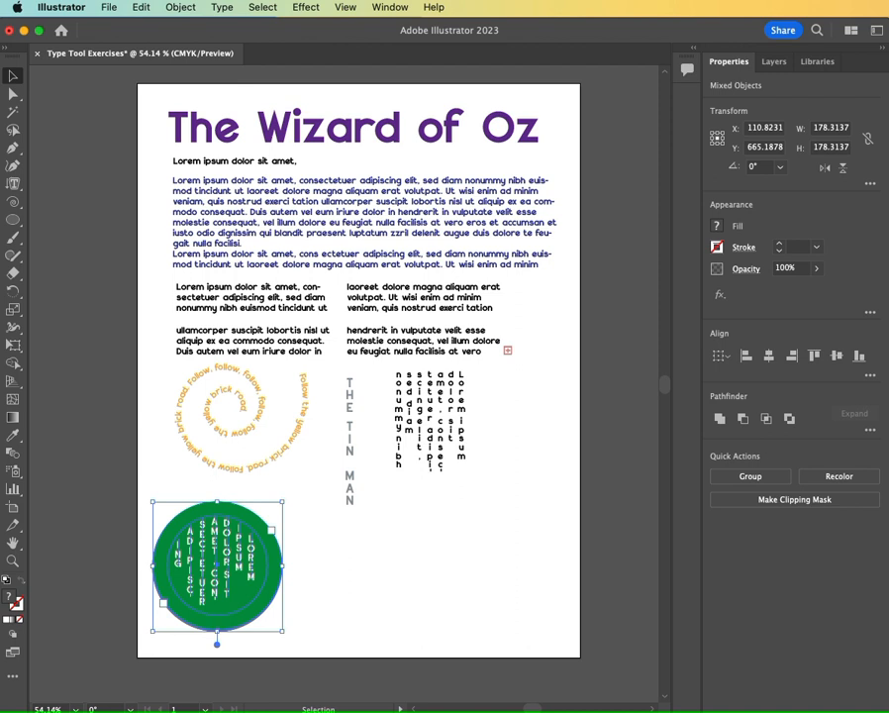
# Draw an ellipse about 310 by 132 pt to the right of the green circle and fill it green (C=85 M=10 Y=100 K=10).
pyautogui.press('super+Tab')
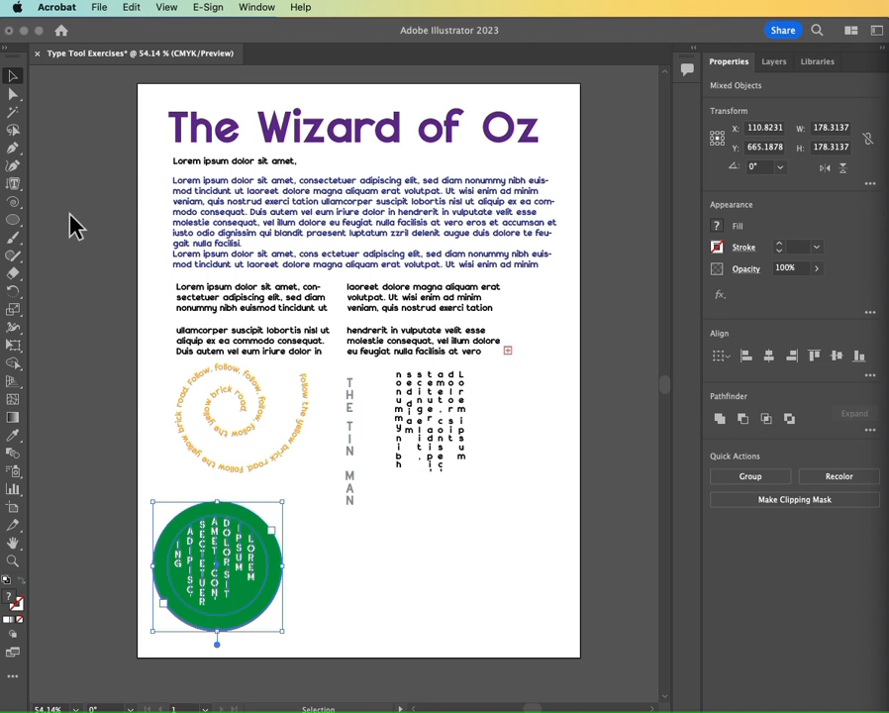
pyautogui.moveTo(15, 222); pyautogui.dragTo(75, 261)
pyautogui.moveTo(336, 542); pyautogui.dragTo(562, 639)
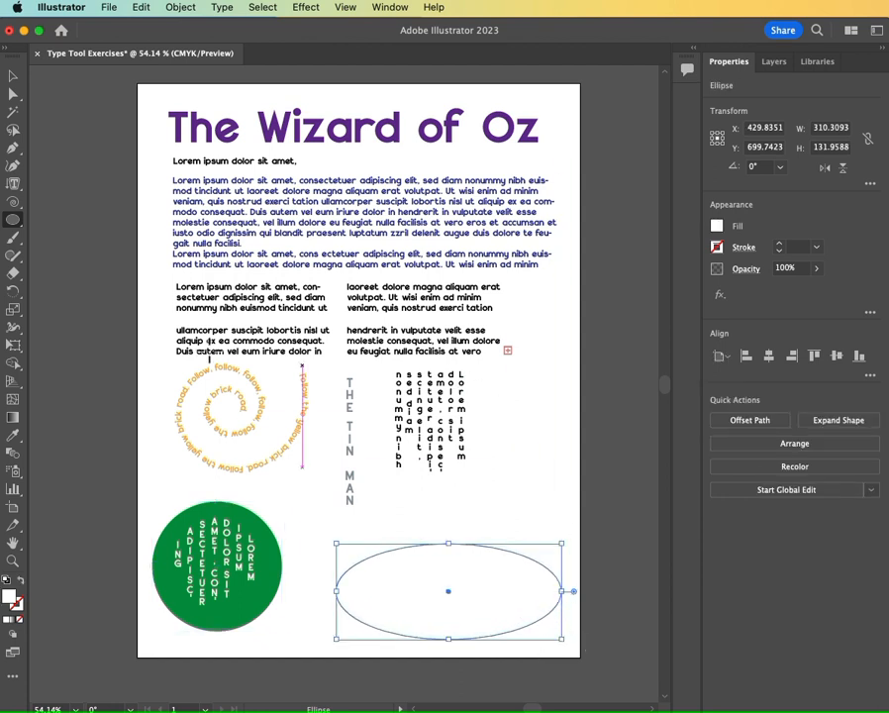
pyautogui.click(15, 187)
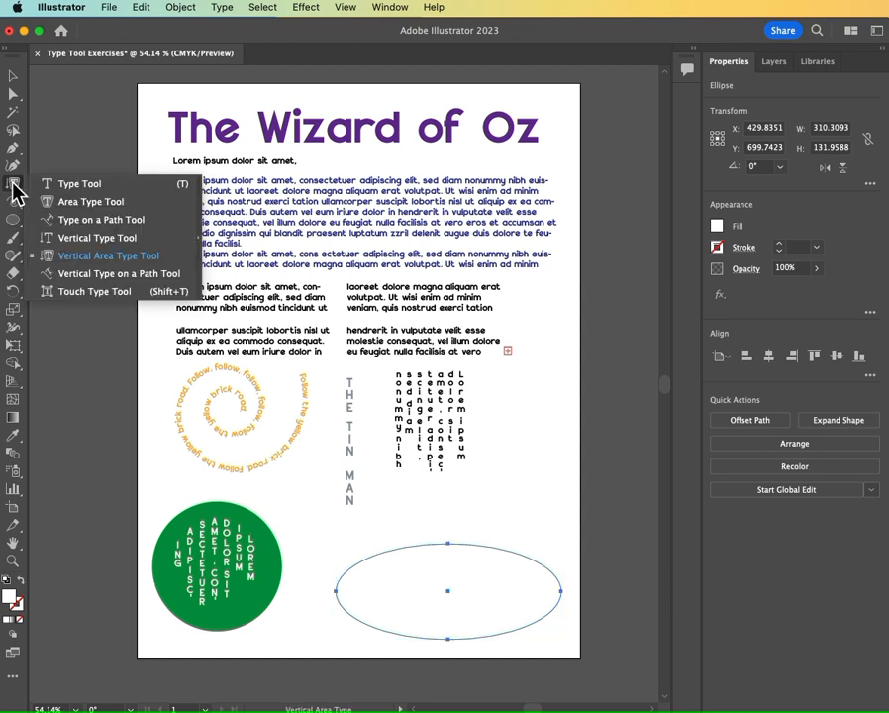
pyautogui.click(76, 276)
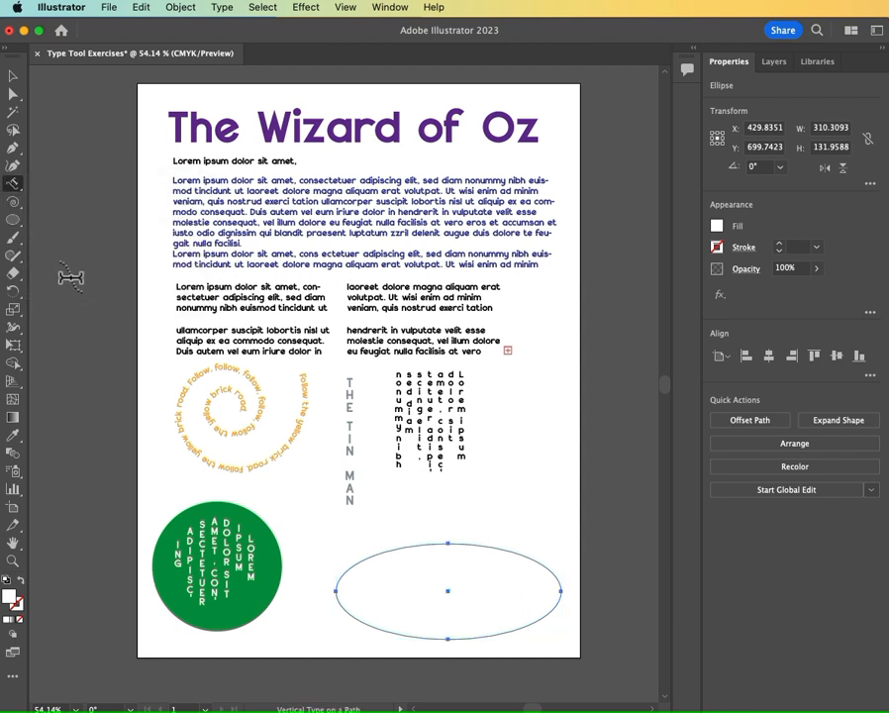
pyautogui.click(716, 227)
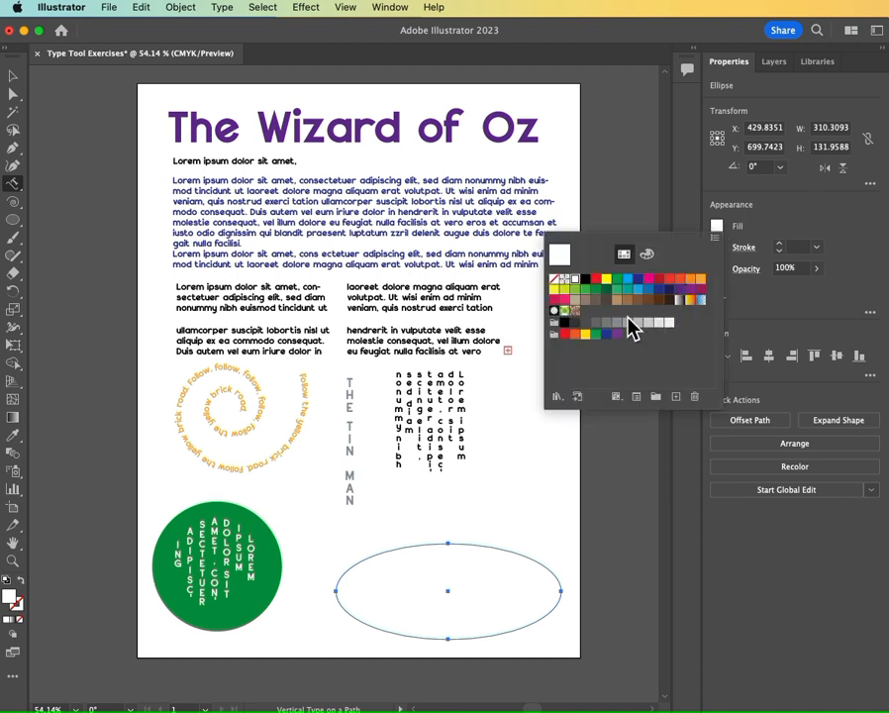
pyautogui.click(597, 289)
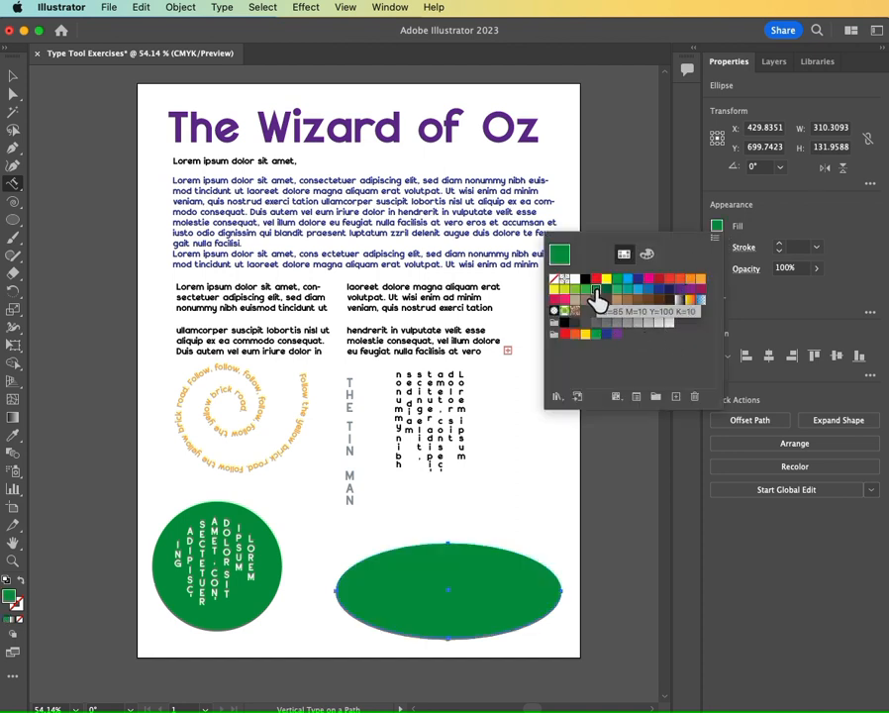
# Turn the ellipse's outline into vertical placeholder text with the Vertical Type on a Path tool and color the text the same green.
pyautogui.click(429, 545)
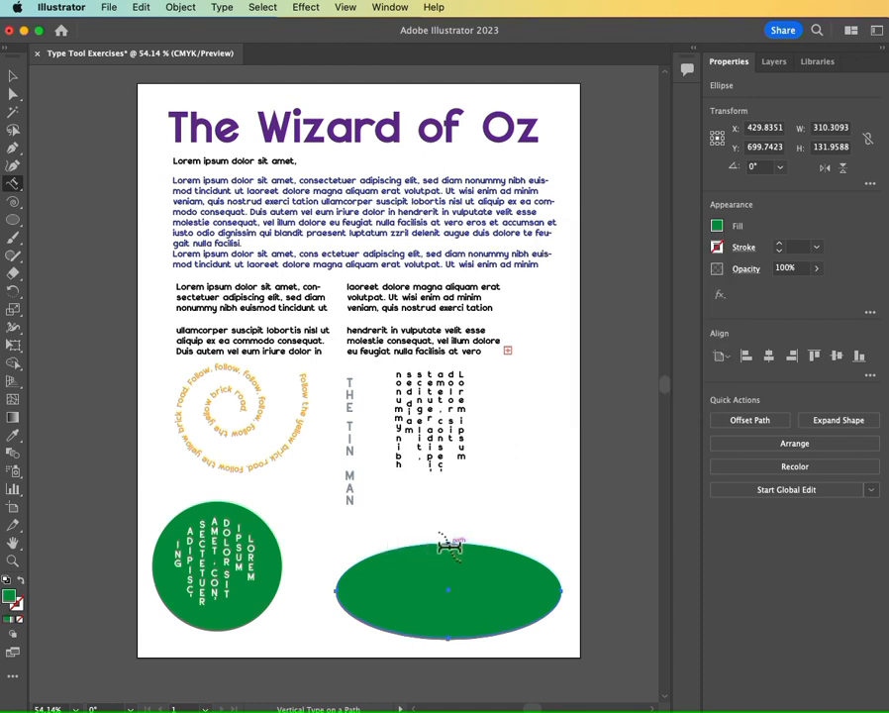
pyautogui.click(447, 543)
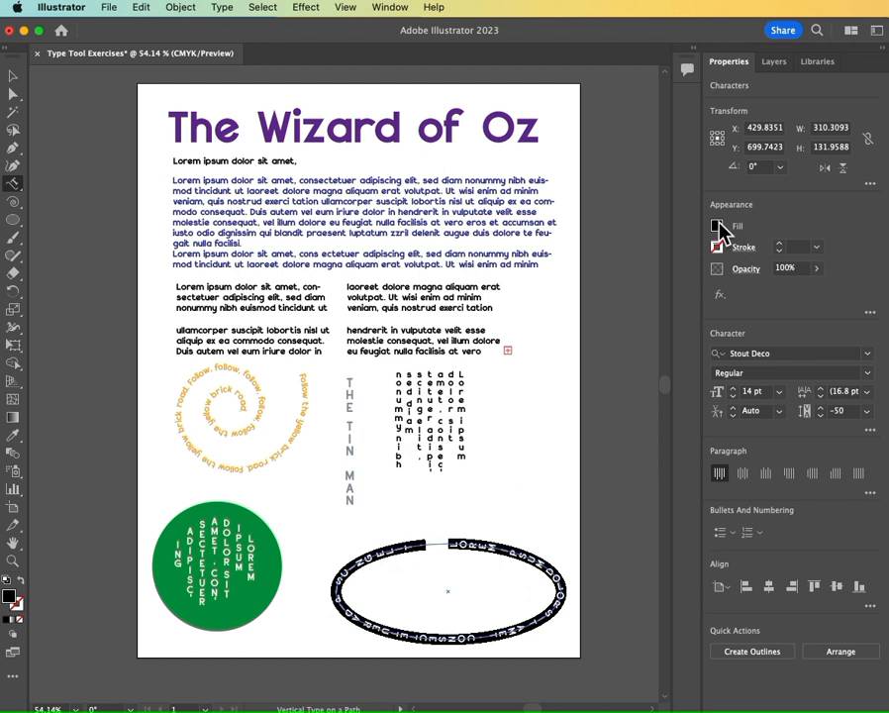
pyautogui.click(717, 226)
pyautogui.click(597, 290)
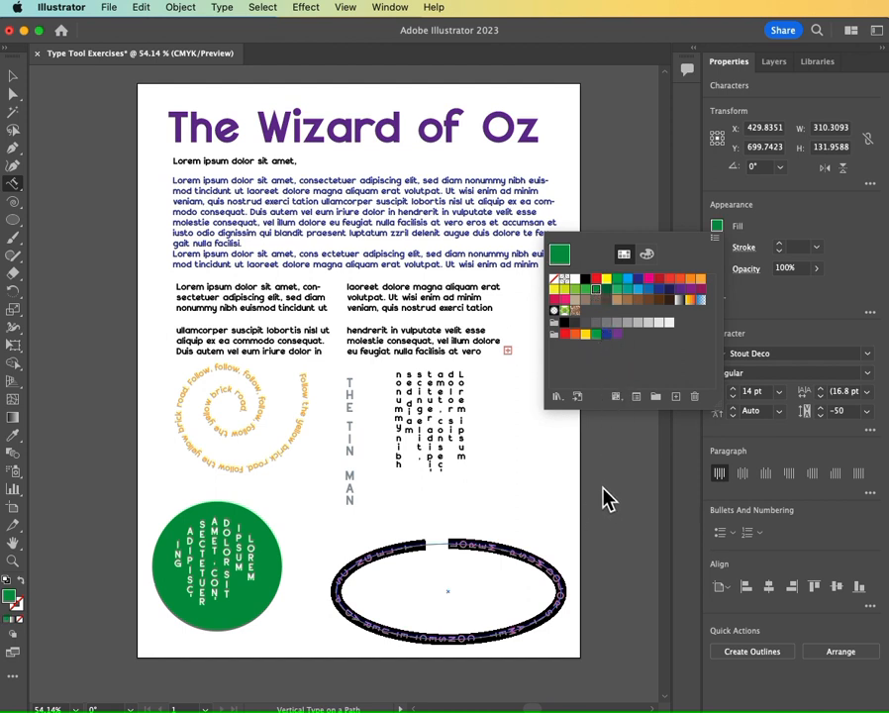
pyautogui.click(652, 456)
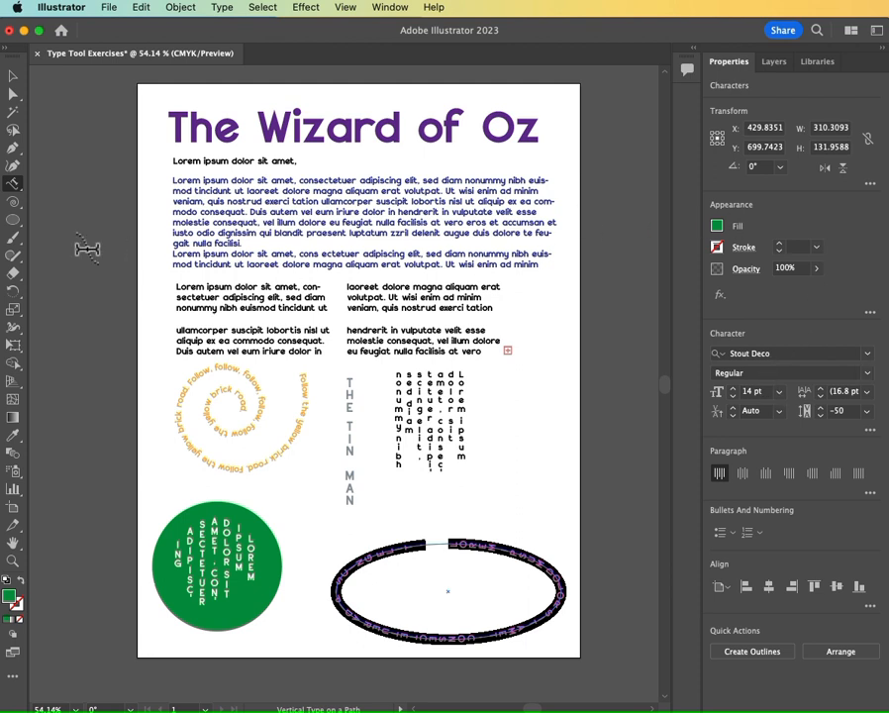
# Open the Type on a Path Options for the ellipse text, choose the Skew effect and turn on Preview.
pyautogui.doubleClick(13, 186)
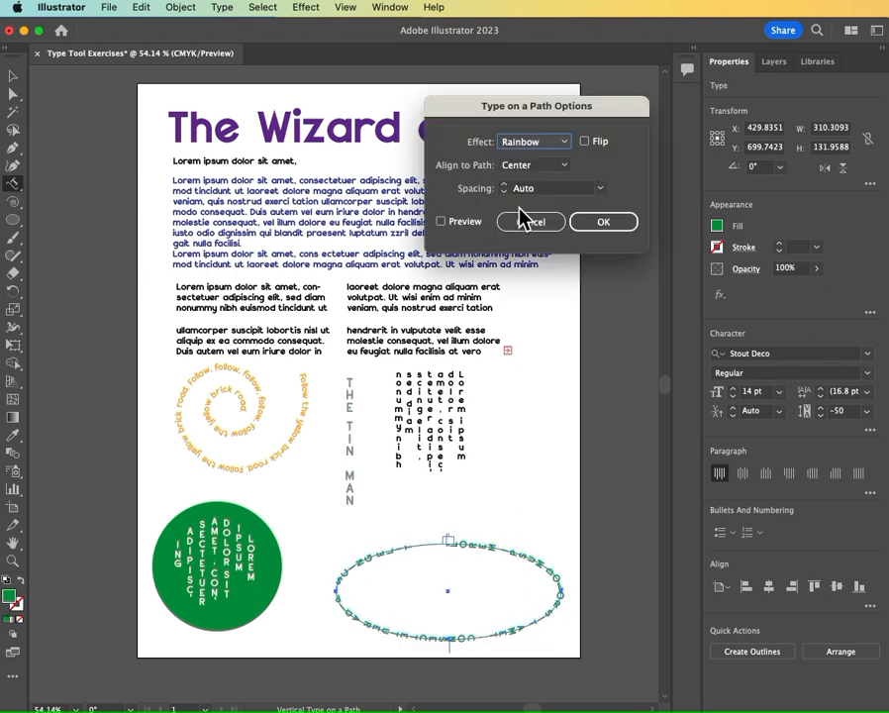
pyautogui.click(563, 144)
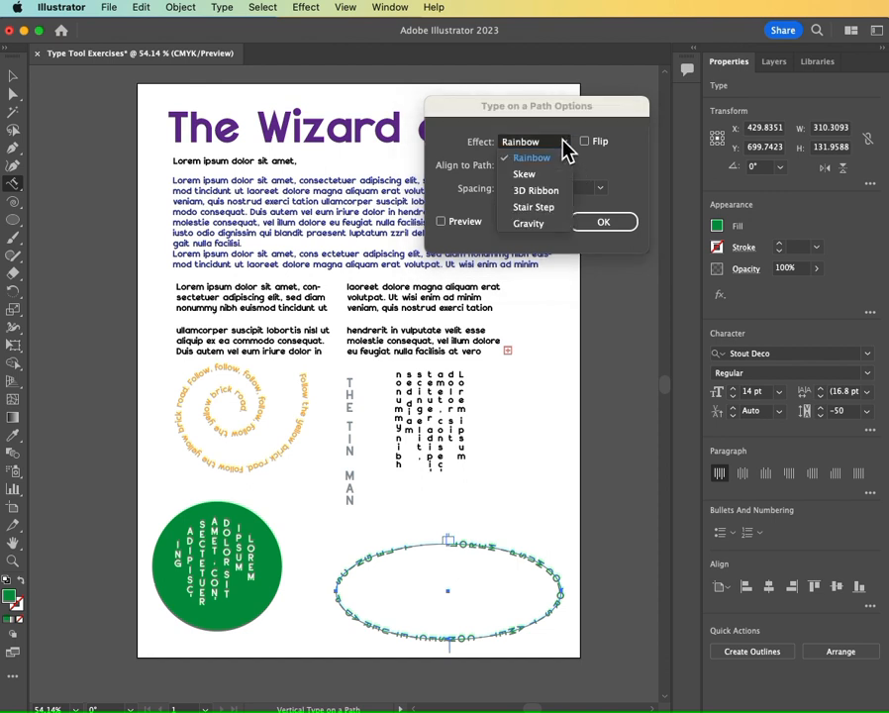
pyautogui.click(550, 158)
pyautogui.click(561, 148)
pyautogui.click(561, 175)
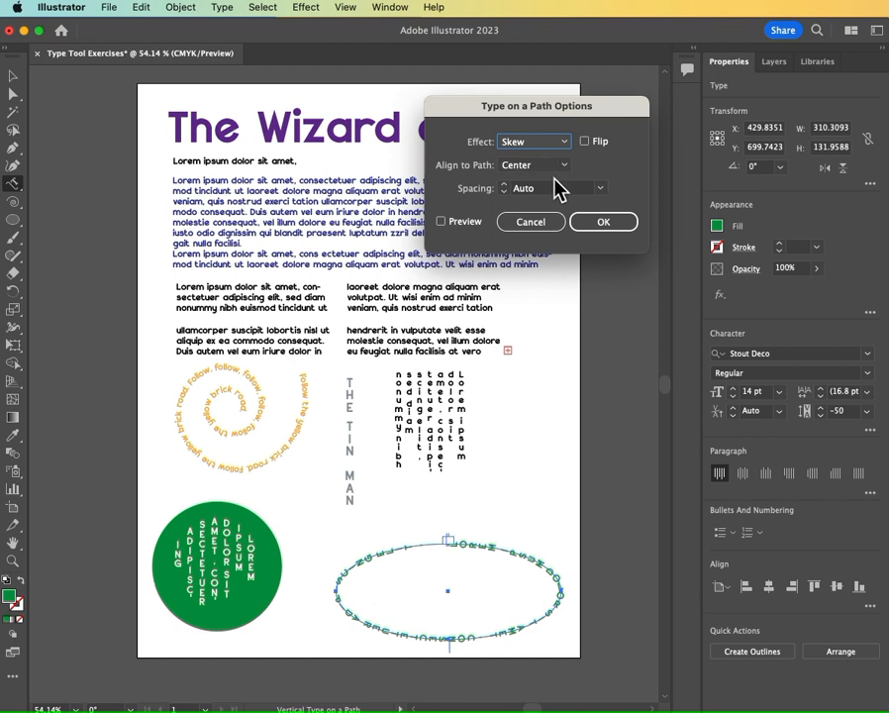
pyautogui.click(445, 225)
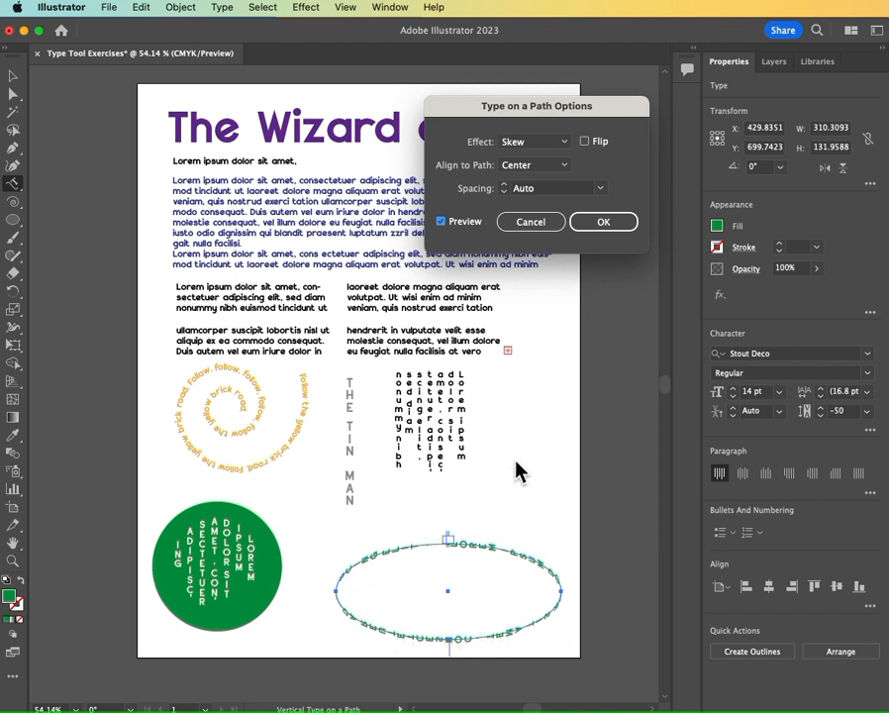
# Try the 3D Ribbon and Stair Step effects on the ellipse text.
pyautogui.click(561, 142)
pyautogui.click(559, 192)
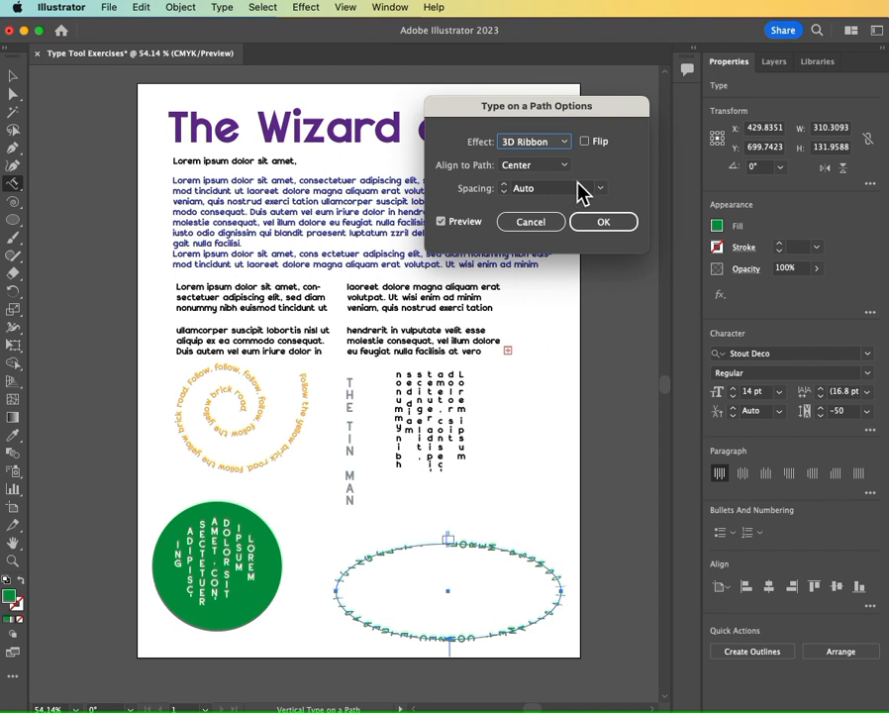
pyautogui.click(563, 143)
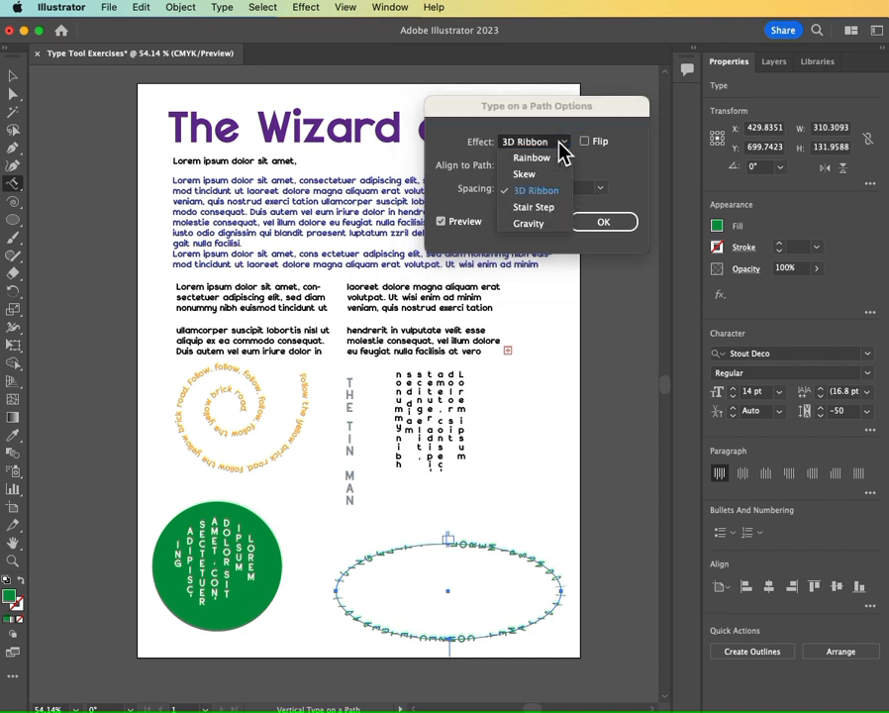
pyautogui.click(557, 207)
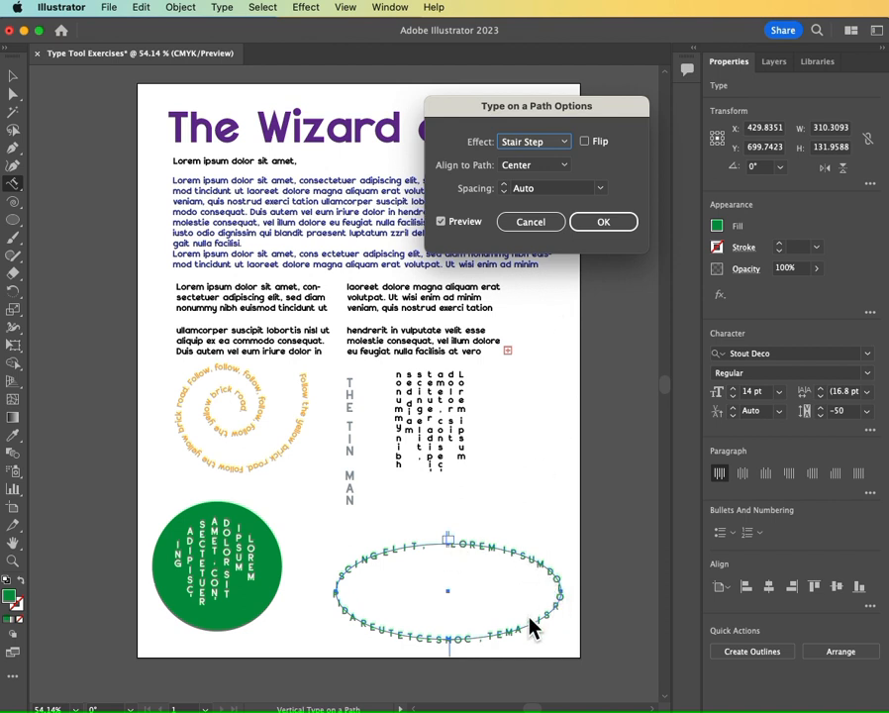
# Set the ellipse text's path effect to Gravity and try Flip off and on, leaving it turned on.
pyautogui.click(561, 149)
pyautogui.click(545, 224)
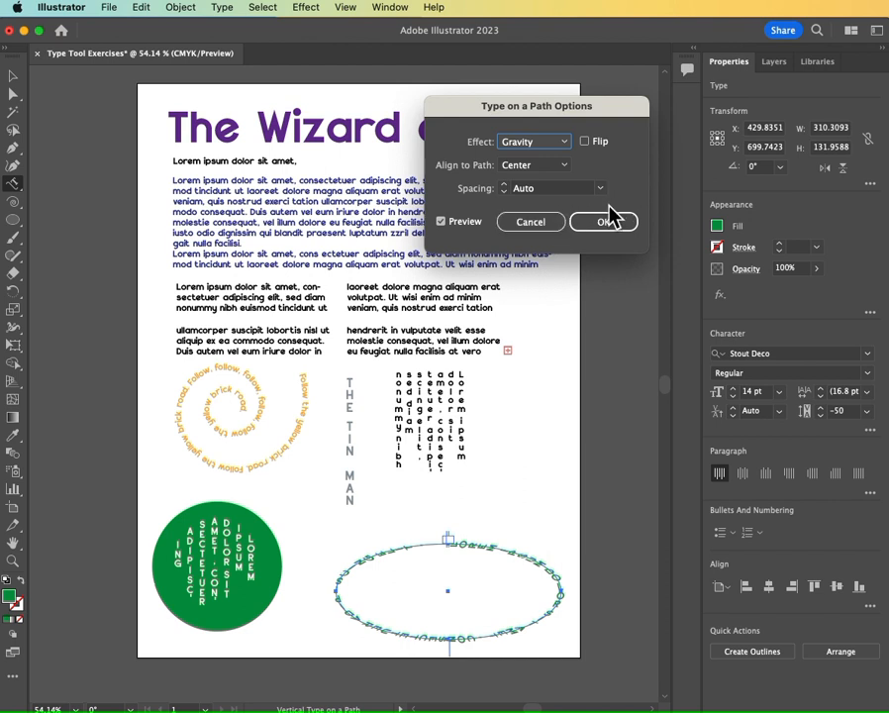
pyautogui.click(586, 144)
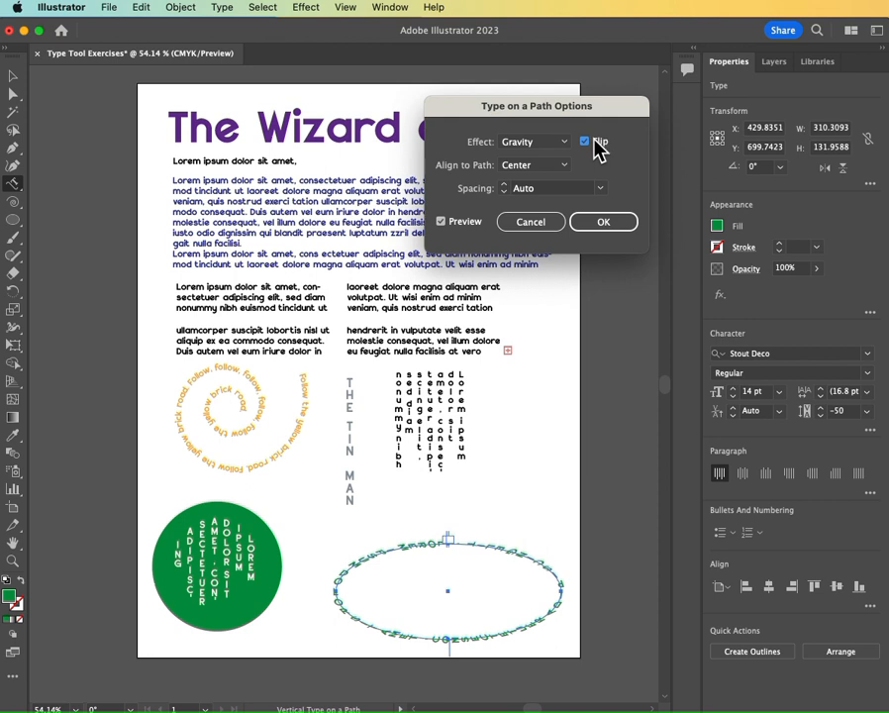
pyautogui.click(585, 143)
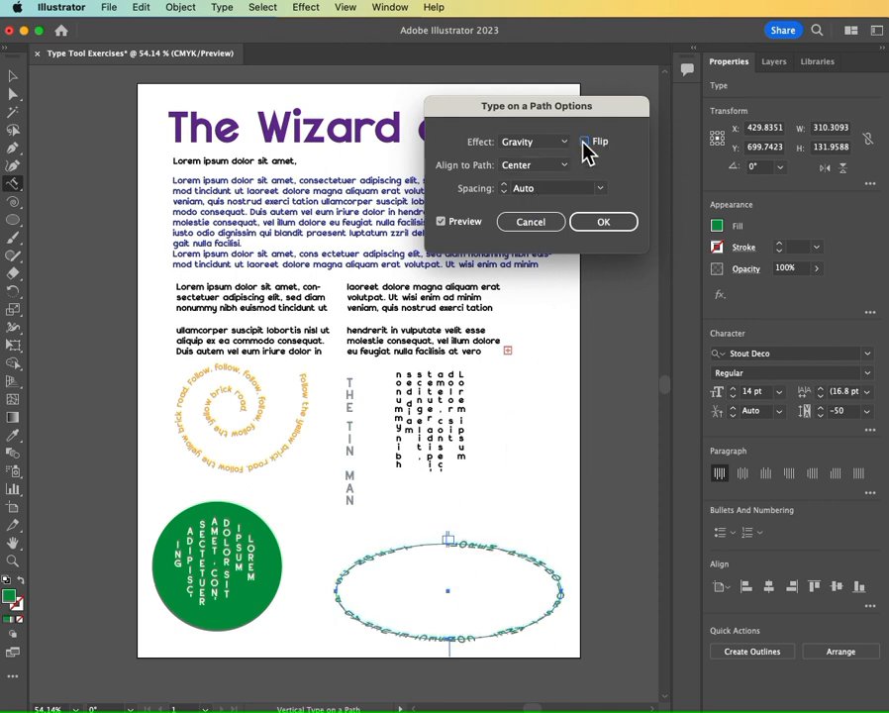
pyautogui.click(589, 143)
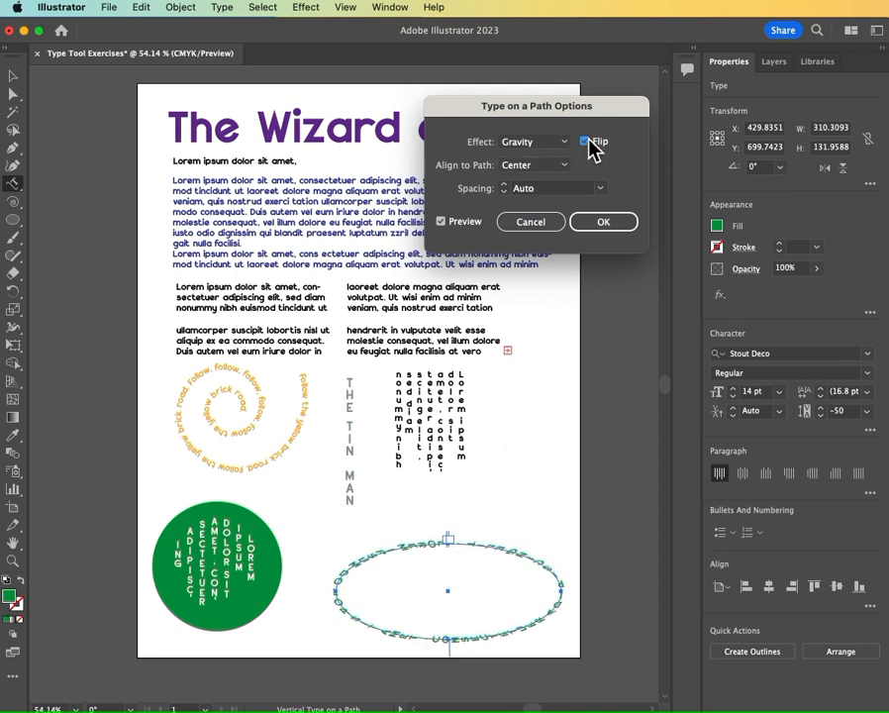
pyautogui.click(586, 144)
pyautogui.click(586, 143)
# Keep the path alignment at Center, apply the path options and deselect the ellipse text.
pyautogui.click(557, 168)
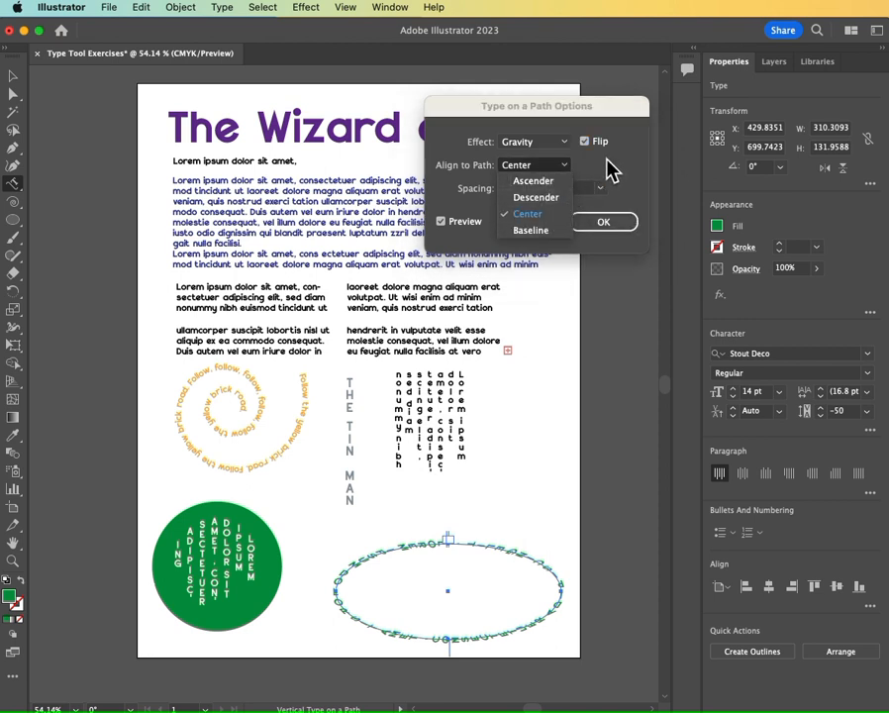
pyautogui.click(634, 199)
pyautogui.click(608, 226)
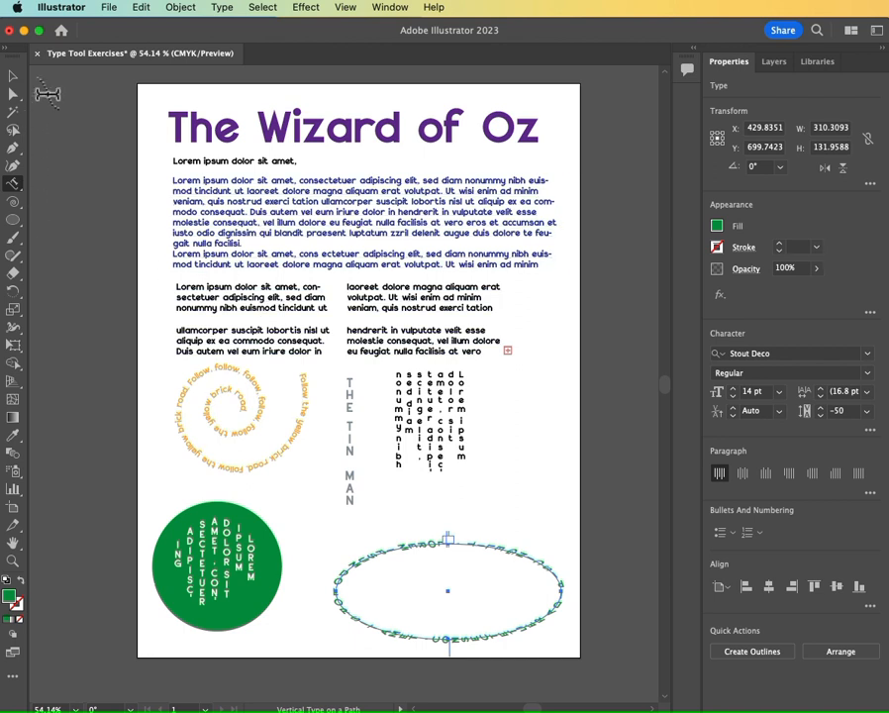
pyautogui.click(13, 77)
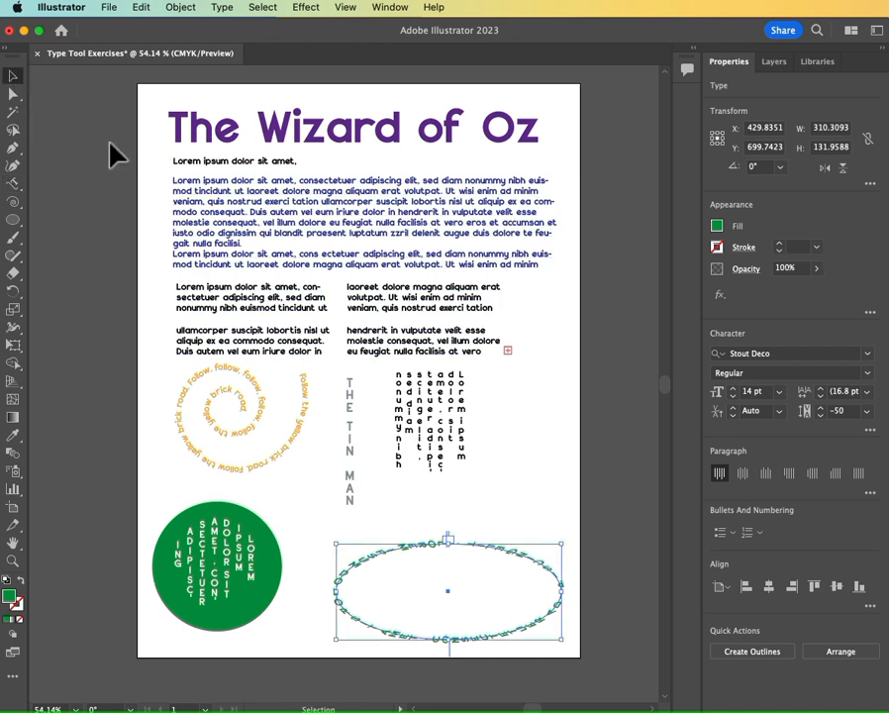
pyautogui.click(87, 169)
# Select the letter W in the title The Wizard of Oz with the Touch Type tool.
pyautogui.click(13, 185)
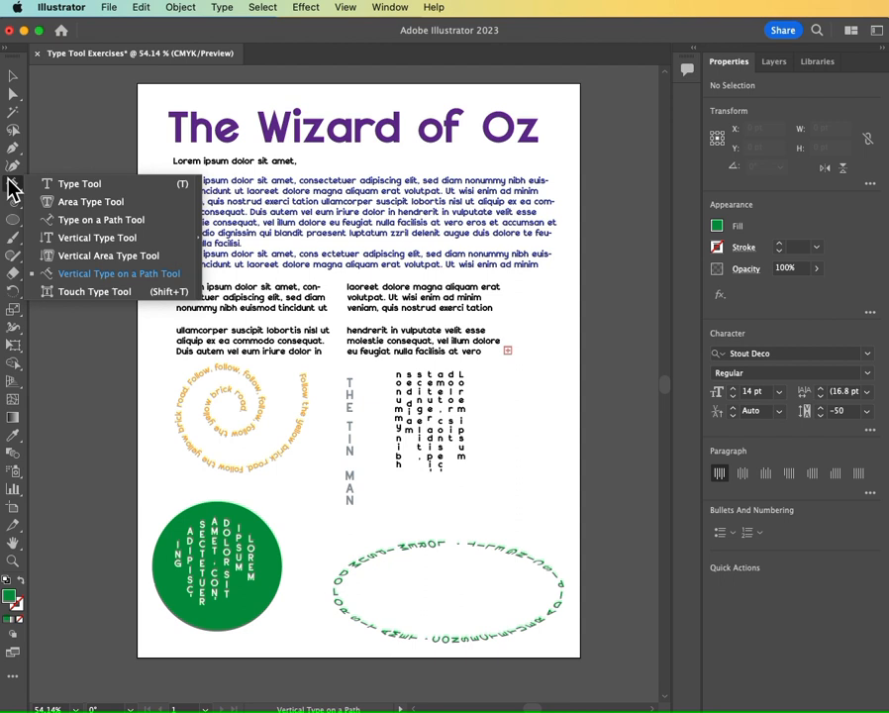
pyautogui.click(92, 292)
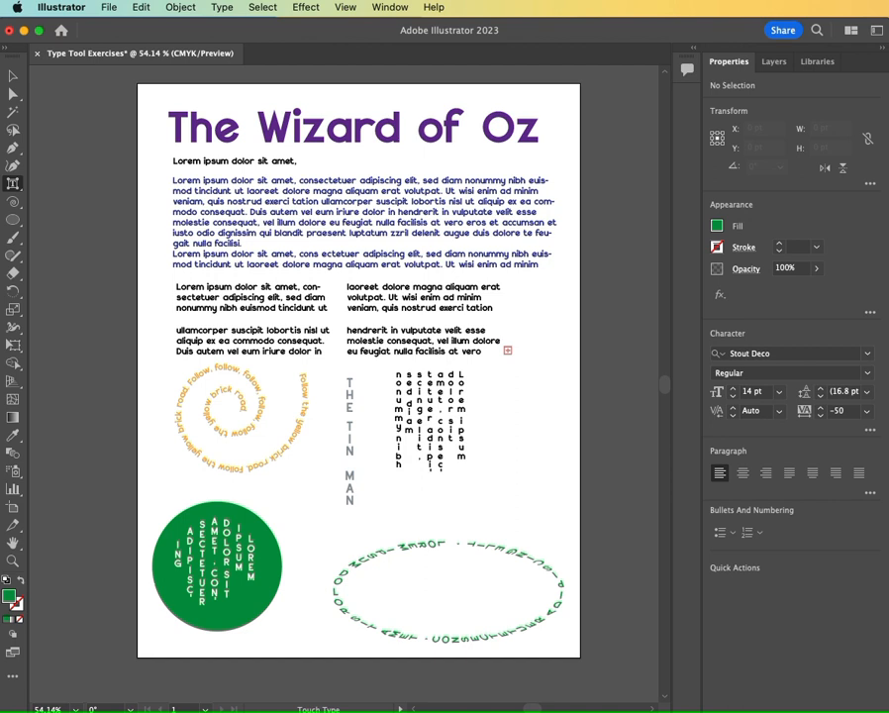
pyautogui.press('super+Tab')
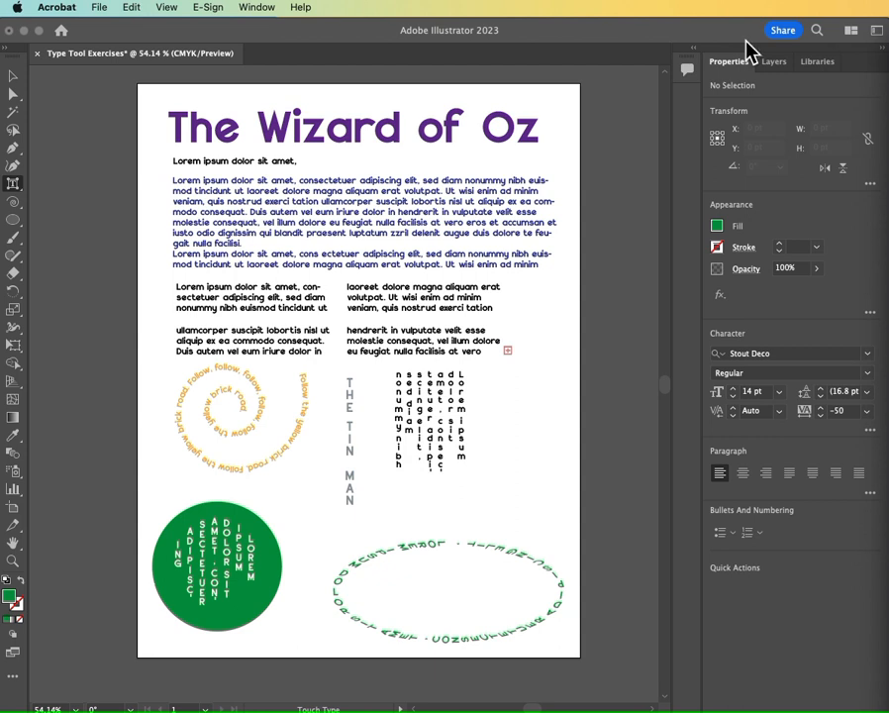
pyautogui.click(287, 117)
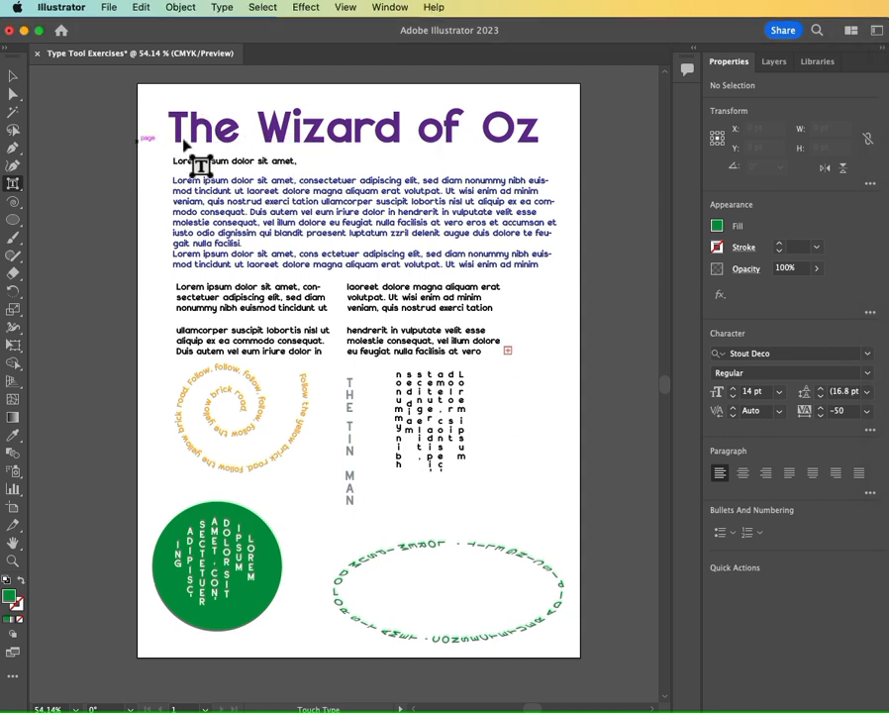
pyautogui.click(281, 138)
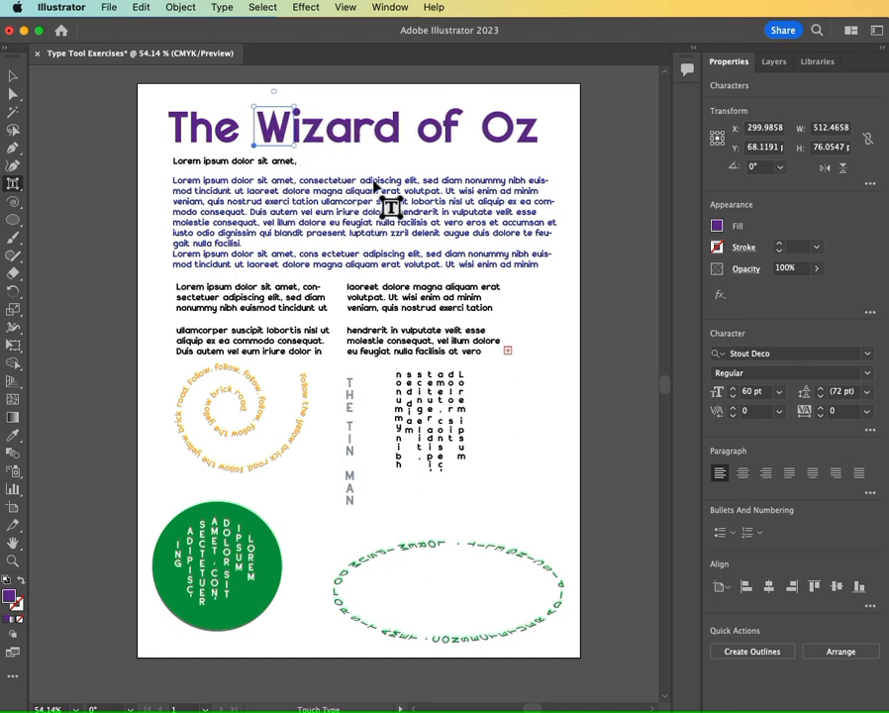
# Nudge the title's W sideways, up and down in small increments, finishing with a slight move to the right.
pyautogui.press('Right')
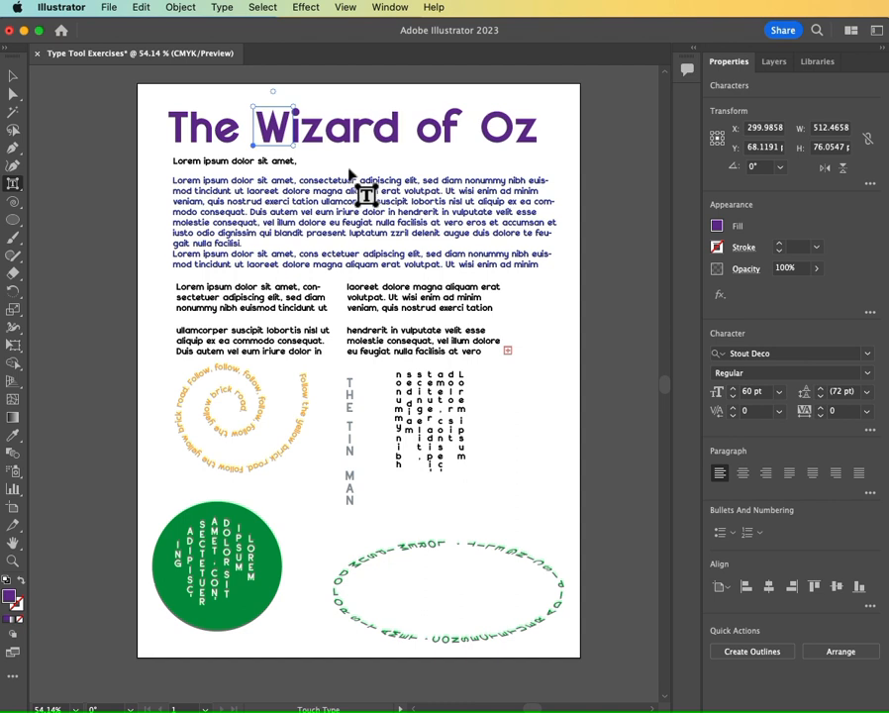
pyautogui.press('Left')
pyautogui.press('Left')
pyautogui.press('Right')
pyautogui.press('Left')
pyautogui.press('Left')
pyautogui.press('Up')
pyautogui.press('Up')
pyautogui.press('Up')
pyautogui.press('Up')
pyautogui.press('Up')
pyautogui.press('Up')
pyautogui.press('Up')
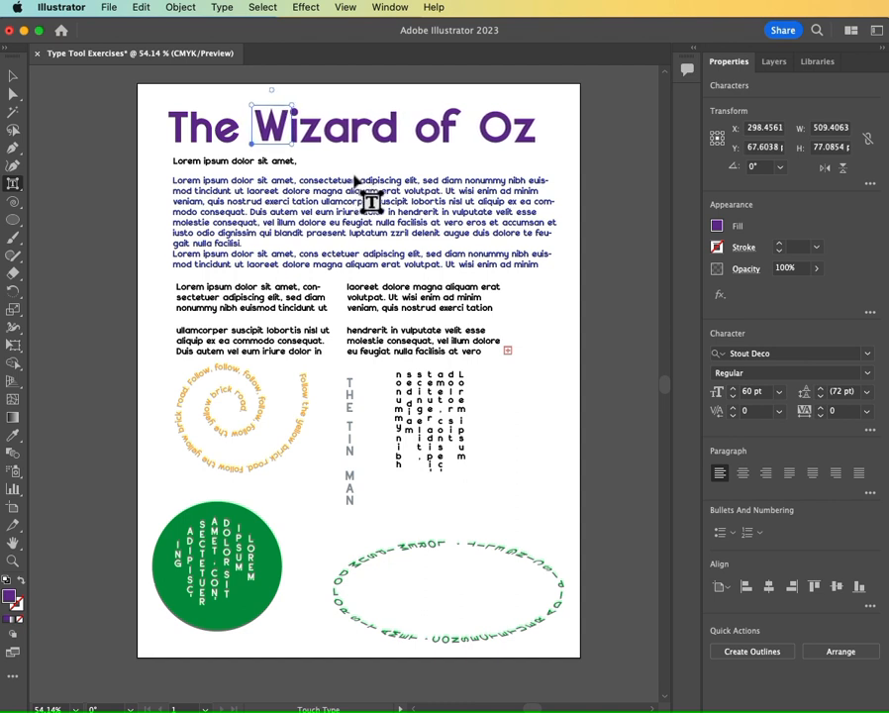
pyautogui.press('Down')
pyautogui.press('Down')
pyautogui.press('Down')
pyautogui.press('Down')
pyautogui.press('Down')
pyautogui.press('Down')
pyautogui.press('Down')
pyautogui.press('Down')
pyautogui.moveTo(273, 149)
pyautogui.mouseDown()
pyautogui.moveTo(269, 131)
pyautogui.moveTo(247, 129)
pyautogui.moveTo(291, 133)
pyautogui.moveTo(282, 138)
pyautogui.mouseUp()
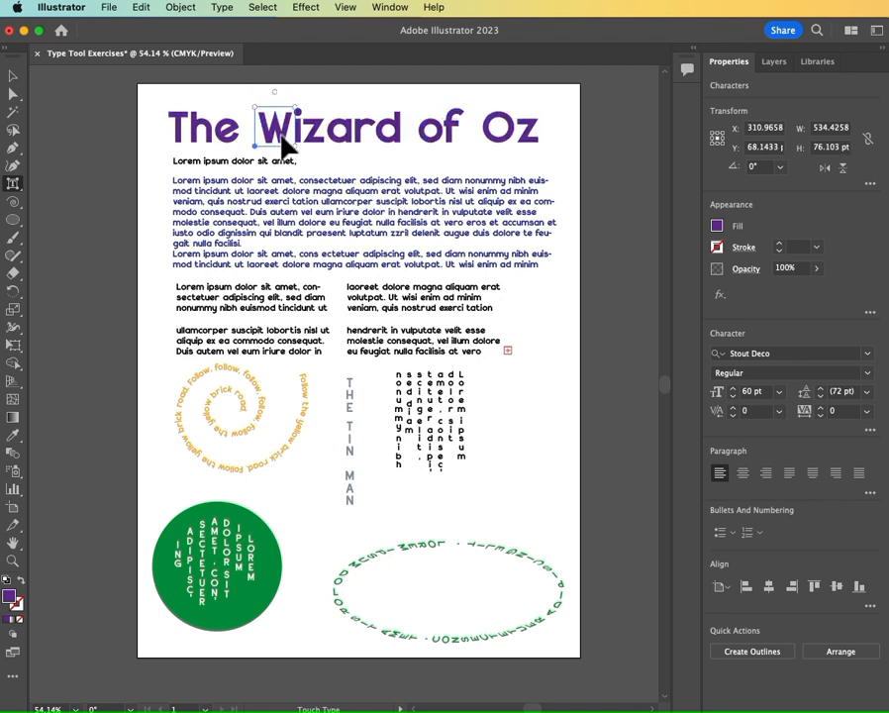
# Select the first i in Wizard and shift it slightly, finishing closer to the W.
pyautogui.click(300, 138)
pyautogui.moveTo(300, 138); pyautogui.dragTo(305, 139)
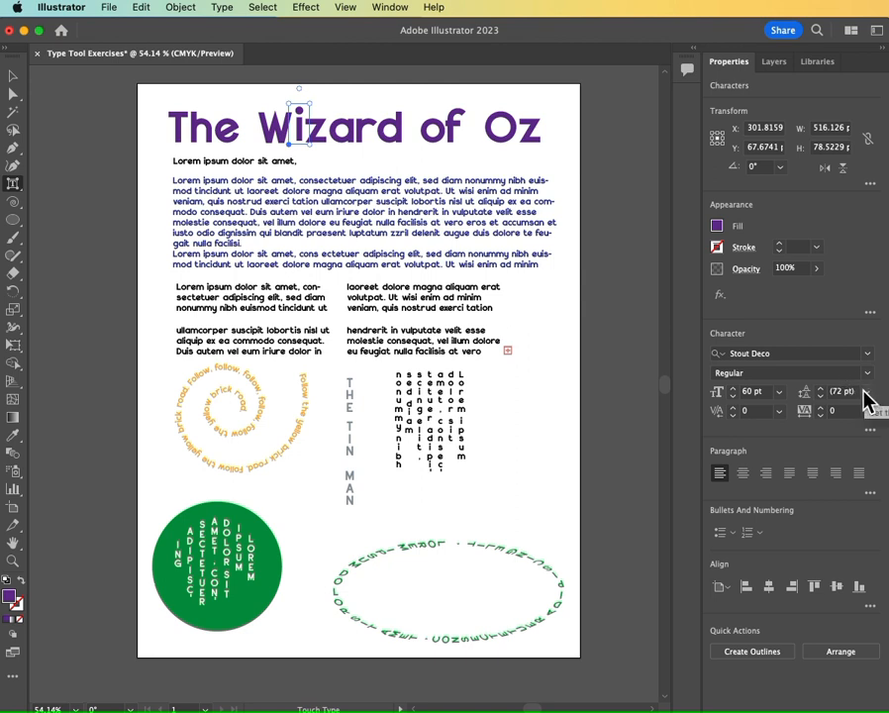
pyautogui.moveTo(299, 131)
pyautogui.mouseDown()
pyautogui.moveTo(301, 87)
pyautogui.moveTo(307, 143)
pyautogui.moveTo(298, 137)
pyautogui.mouseUp()
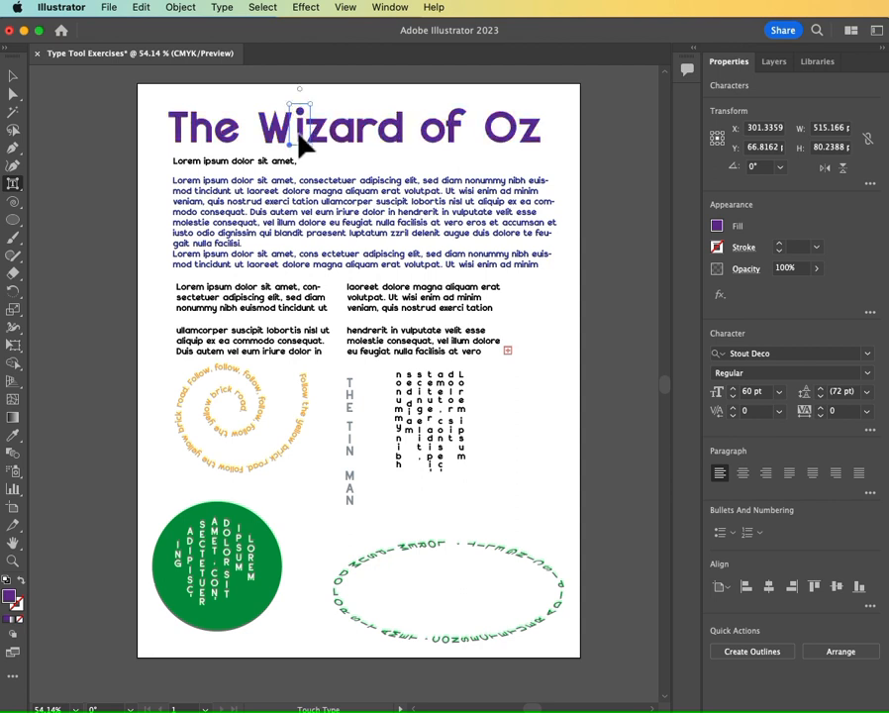
pyautogui.press('Left')
pyautogui.press('Left')
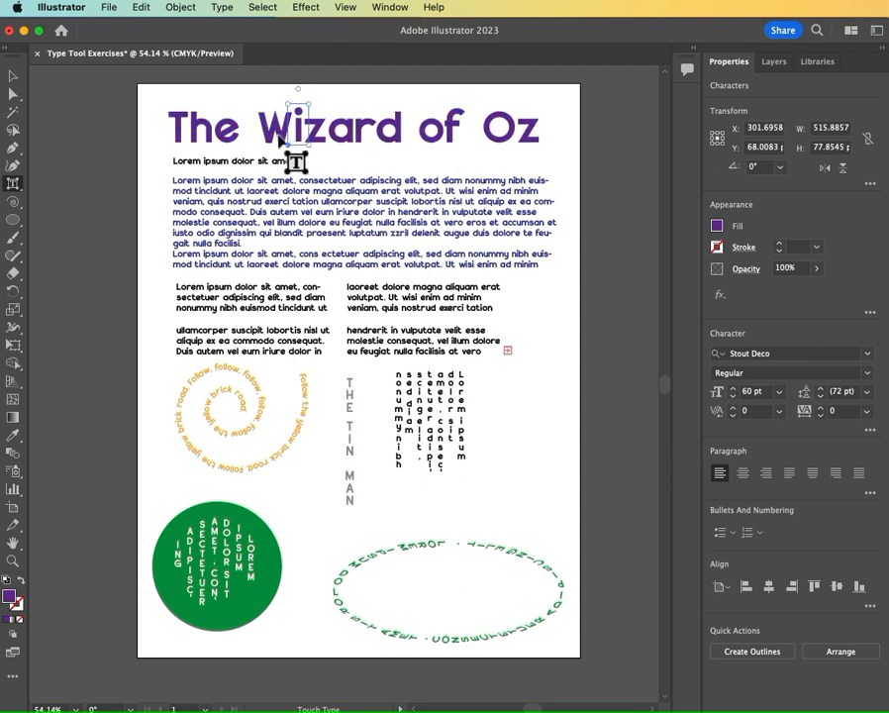
# Rotate the title's W slightly counterclockwise and enlarge it in height and width.
pyautogui.click(264, 129)
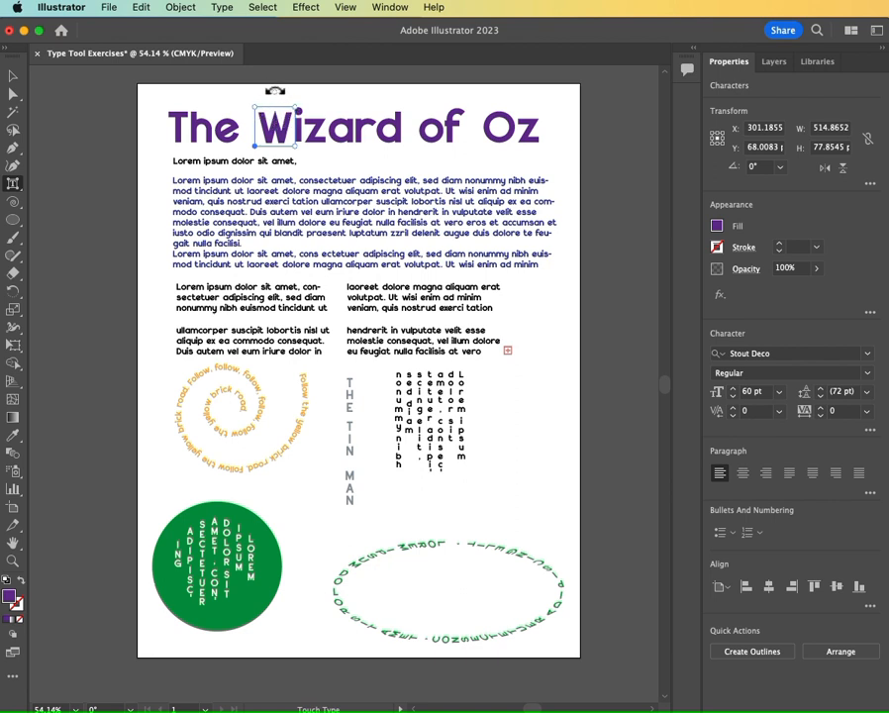
pyautogui.moveTo(275, 91); pyautogui.dragTo(265, 95)
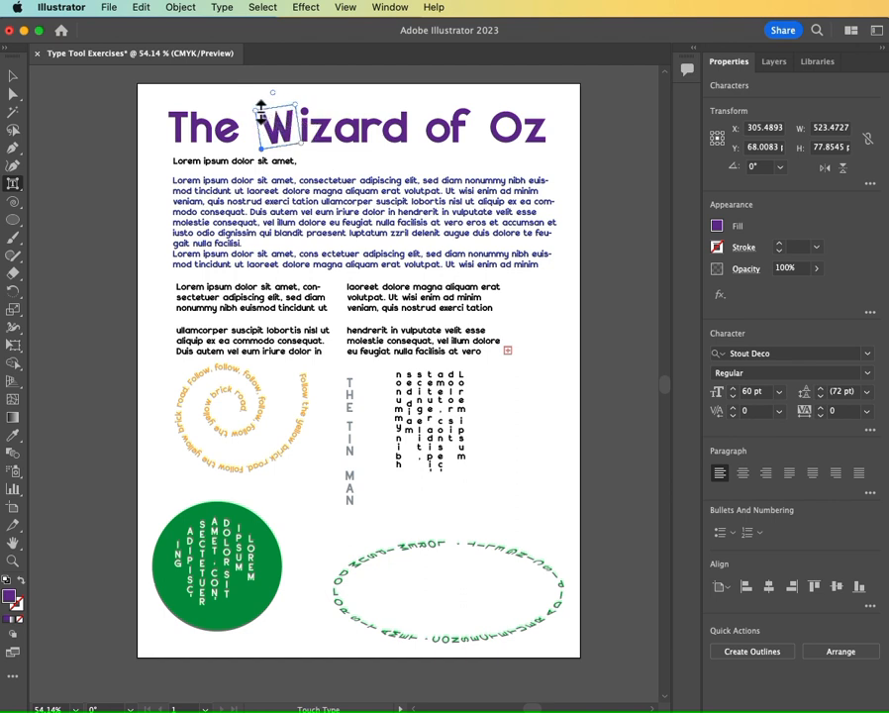
pyautogui.moveTo(256, 107); pyautogui.dragTo(356, 85)
pyautogui.moveTo(309, 145)
pyautogui.mouseDown()
pyautogui.moveTo(358, 147)
pyautogui.moveTo(318, 144)
pyautogui.mouseUp()
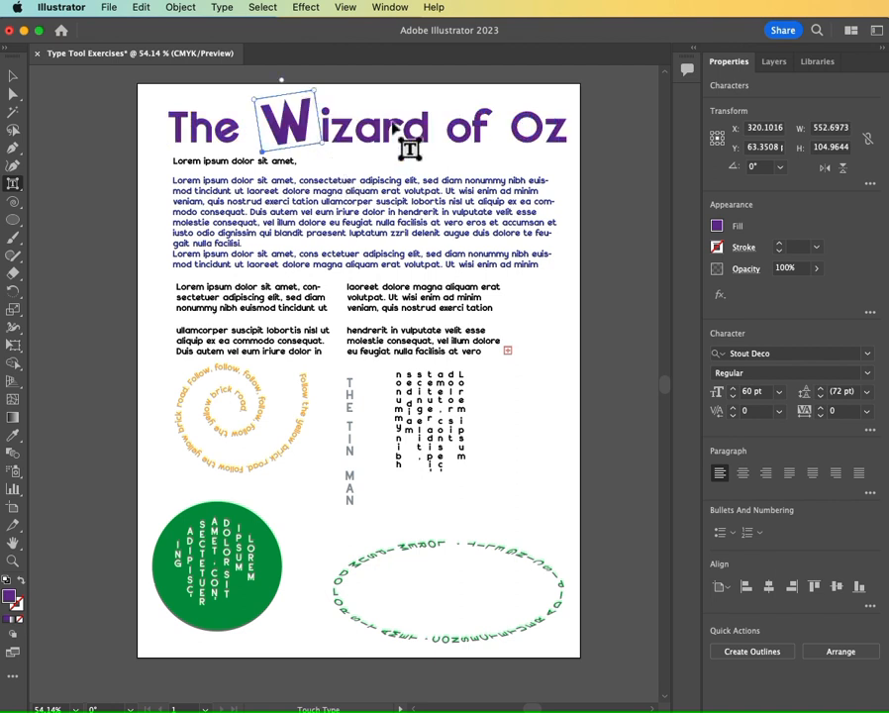
# Fill the title's W with green and lower its opacity to 64%.
pyautogui.click(717, 226)
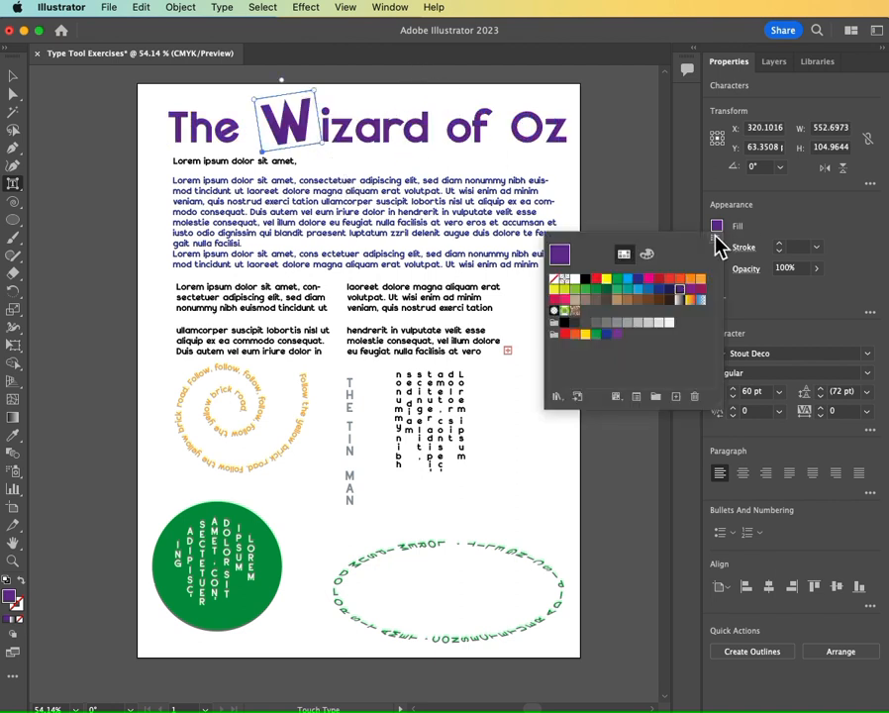
pyautogui.click(595, 290)
pyautogui.click(790, 276)
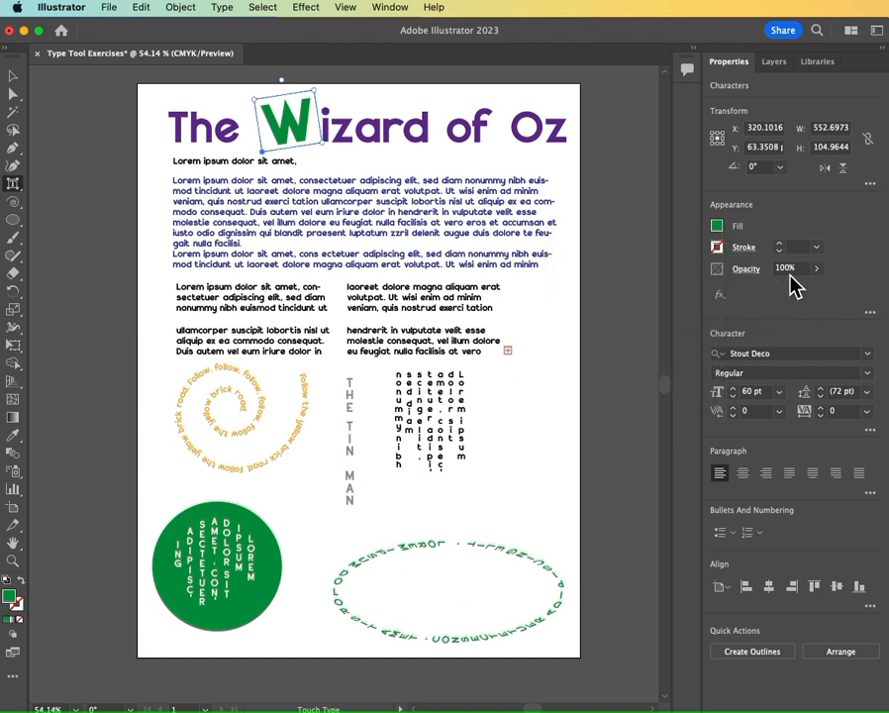
pyautogui.moveTo(799, 297); pyautogui.dragTo(775, 305)
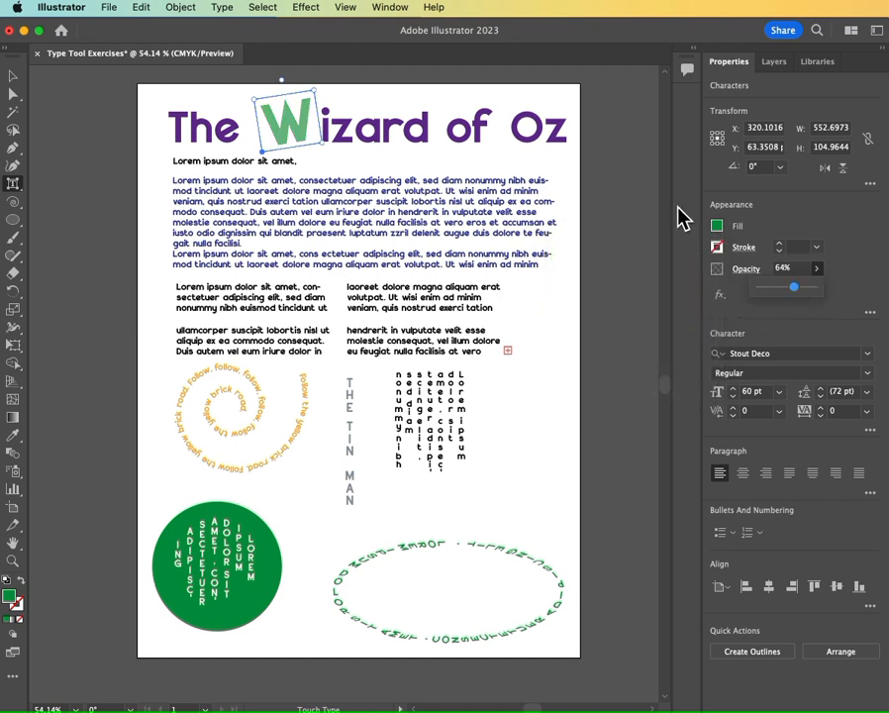
# Move the i in Wizard left, closer to the enlarged W, and deselect the title.
pyautogui.click(347, 139)
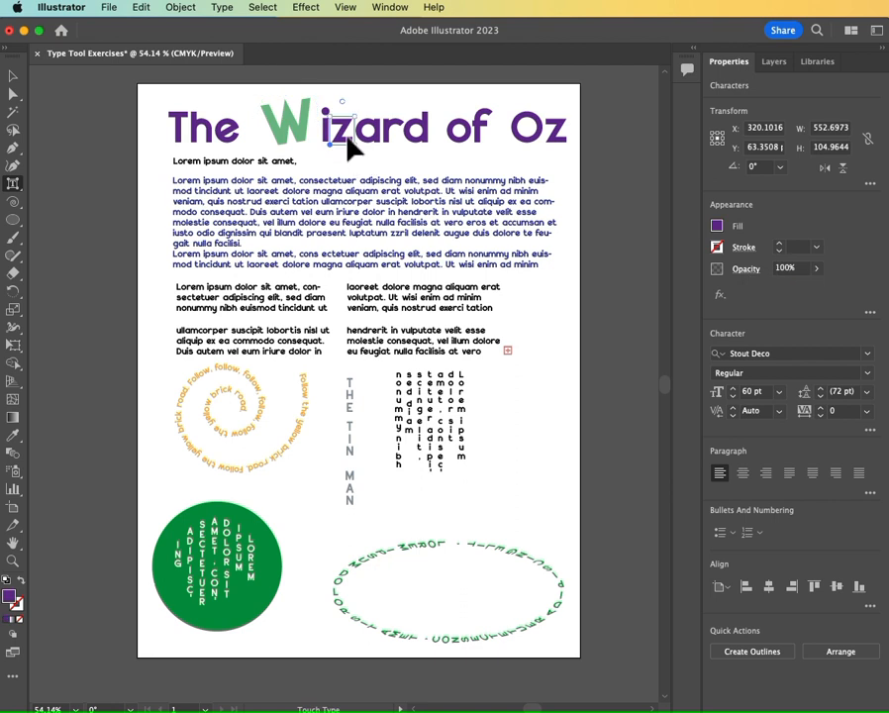
pyautogui.moveTo(332, 145); pyautogui.dragTo(322, 144)
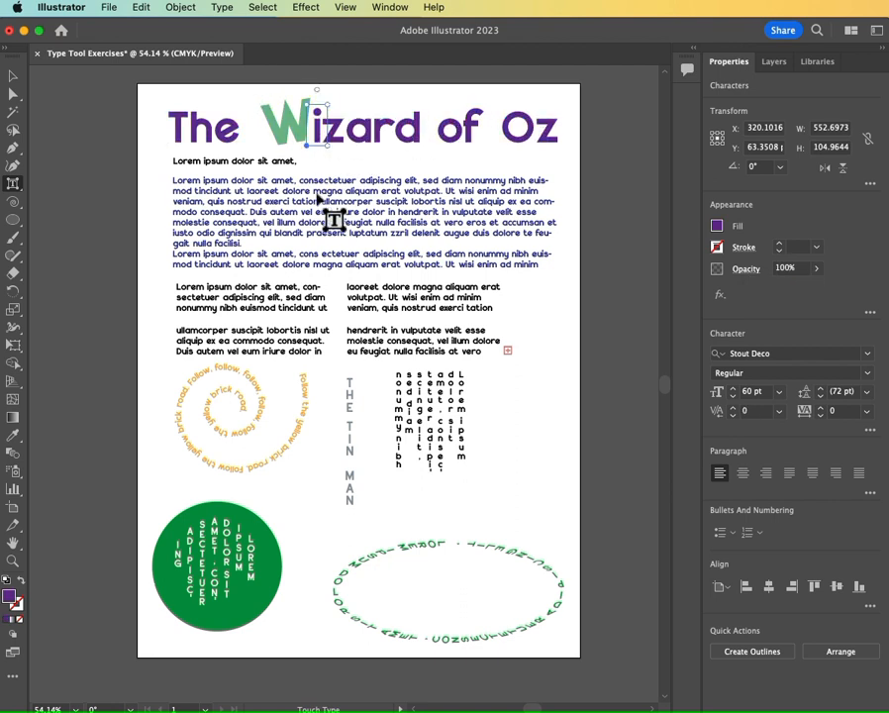
pyautogui.click(124, 156)
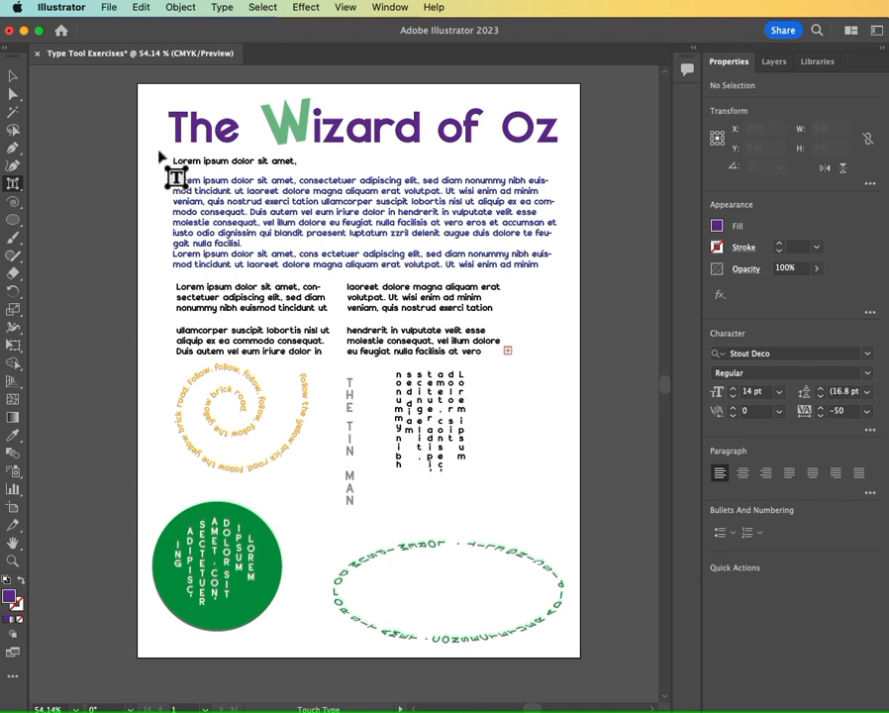